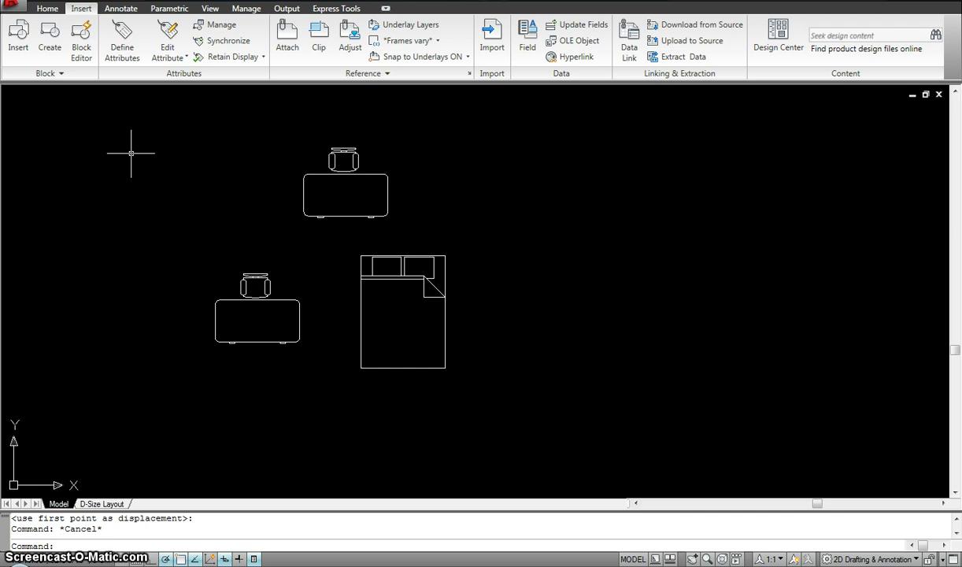
Step: Open DesignCenter from the Insert tab to show the Home - Space Planner furniture blocks
left_click(107, 111)
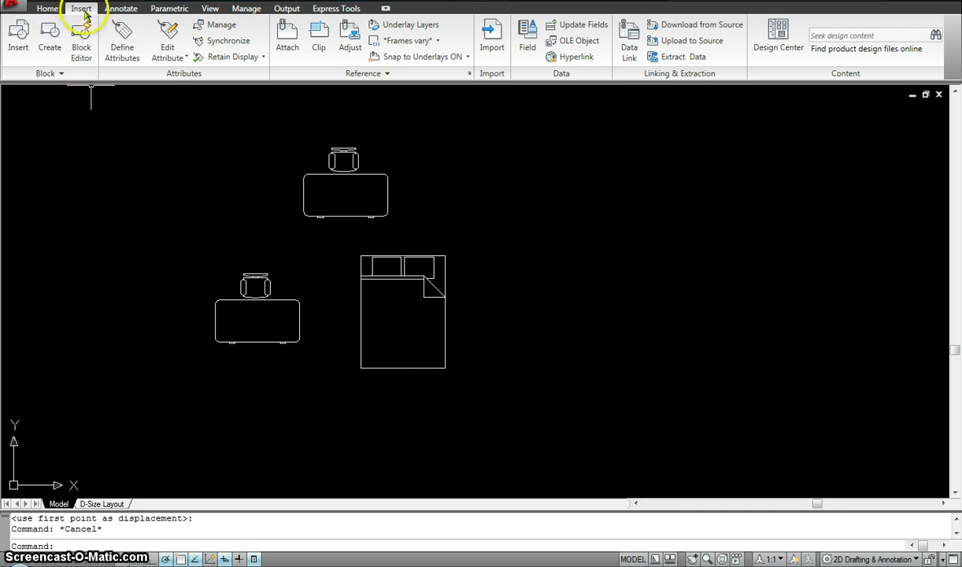
left_click(18, 35)
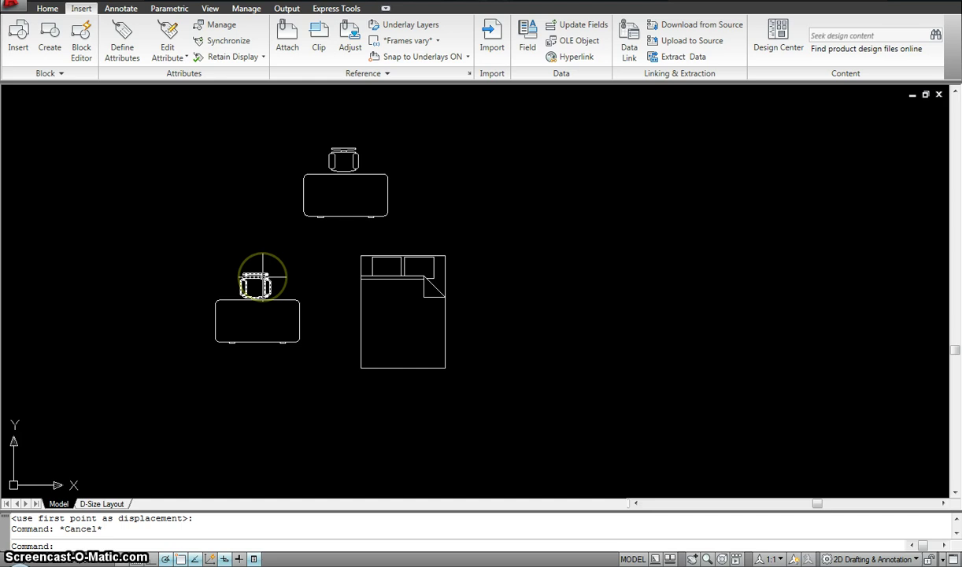
scroll(263, 276, "up", 2)
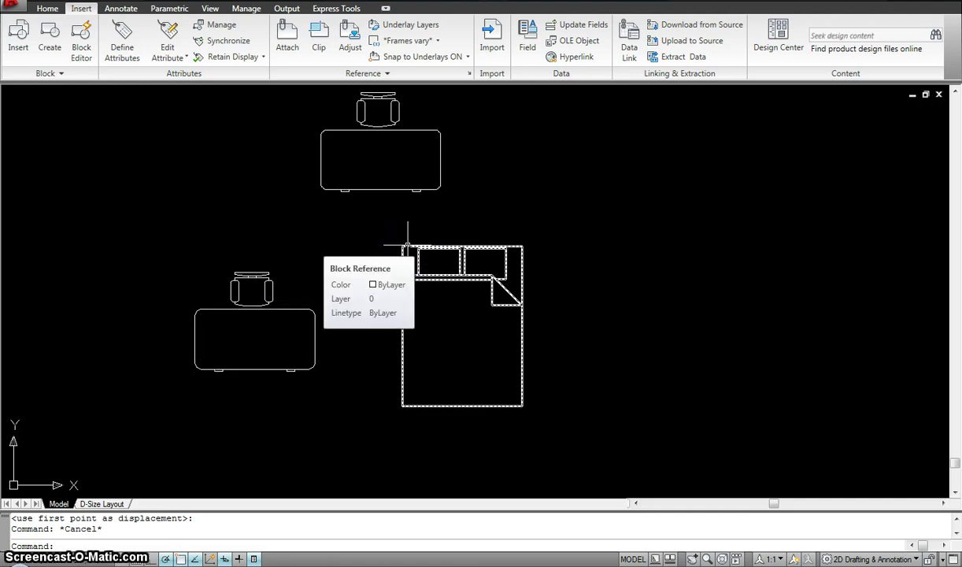
left_click(331, 246)
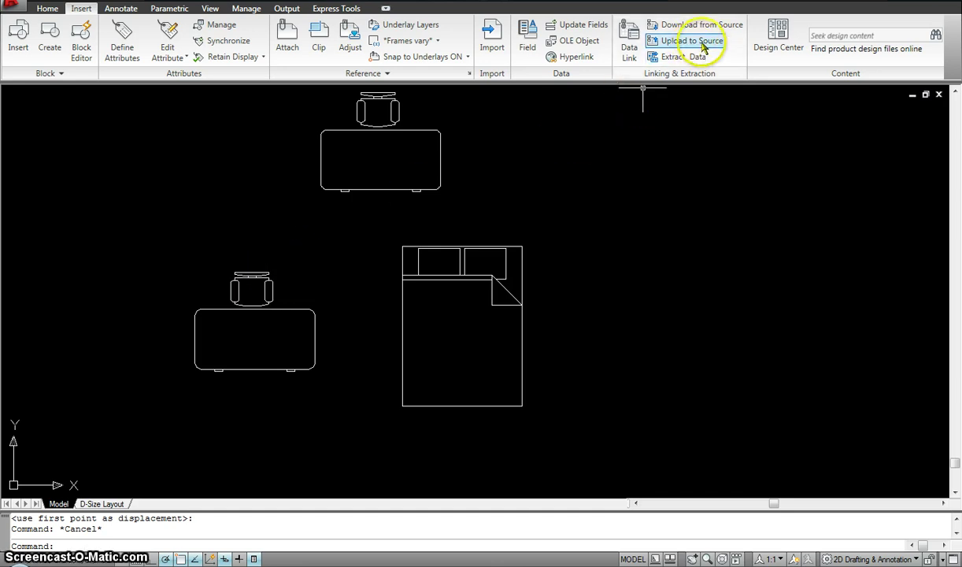
Step: Insert the Piano - Baby Grand block from DesignCenter at the drawing's upper left
left_click(779, 33)
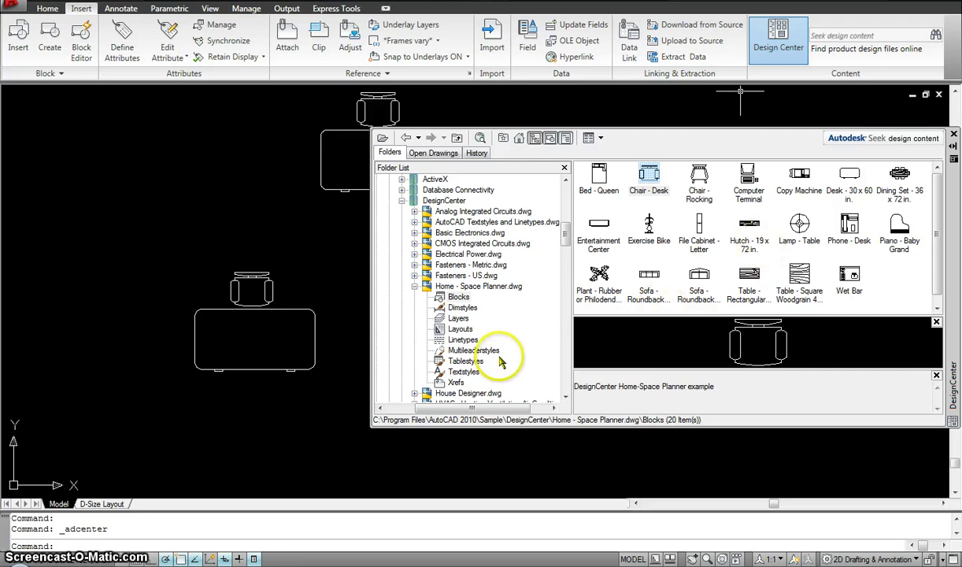
scroll(942, 213, "down", 1)
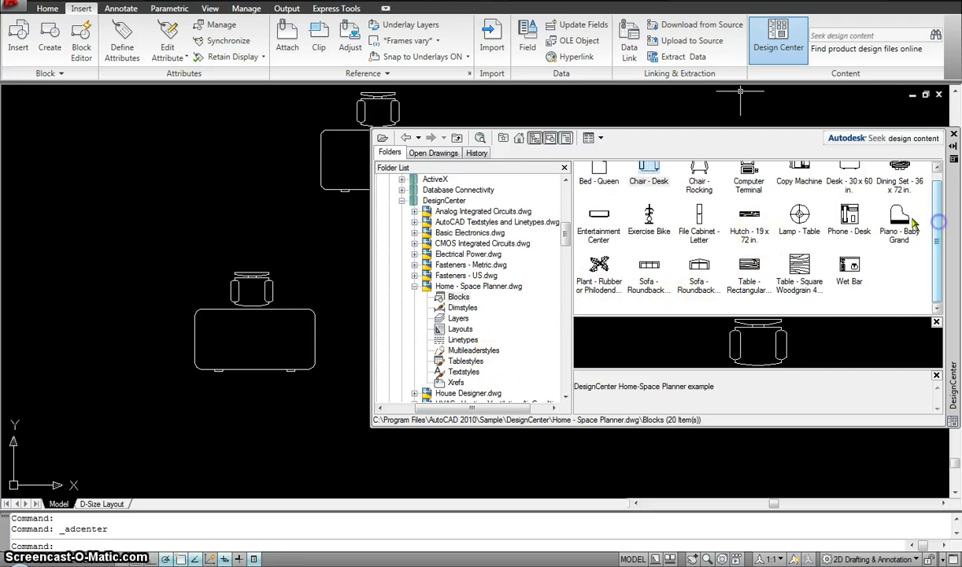
left_click(901, 221)
left_click(903, 223)
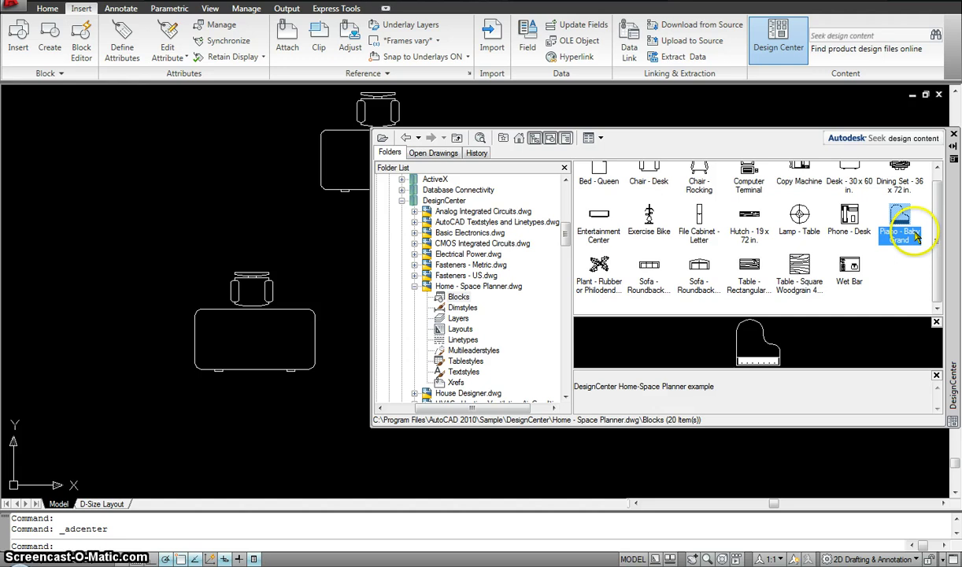
double_click(902, 224)
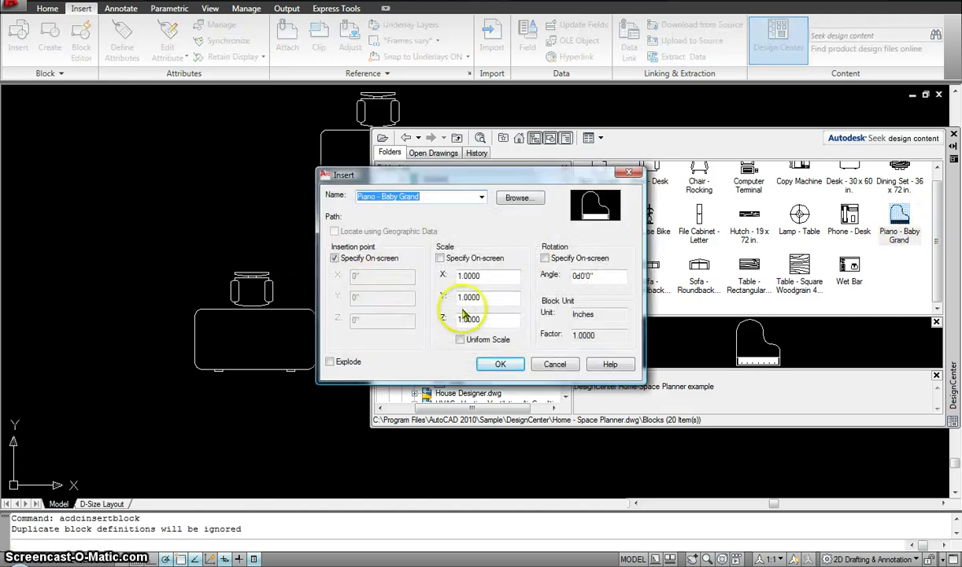
left_click(490, 361)
left_click(76, 171)
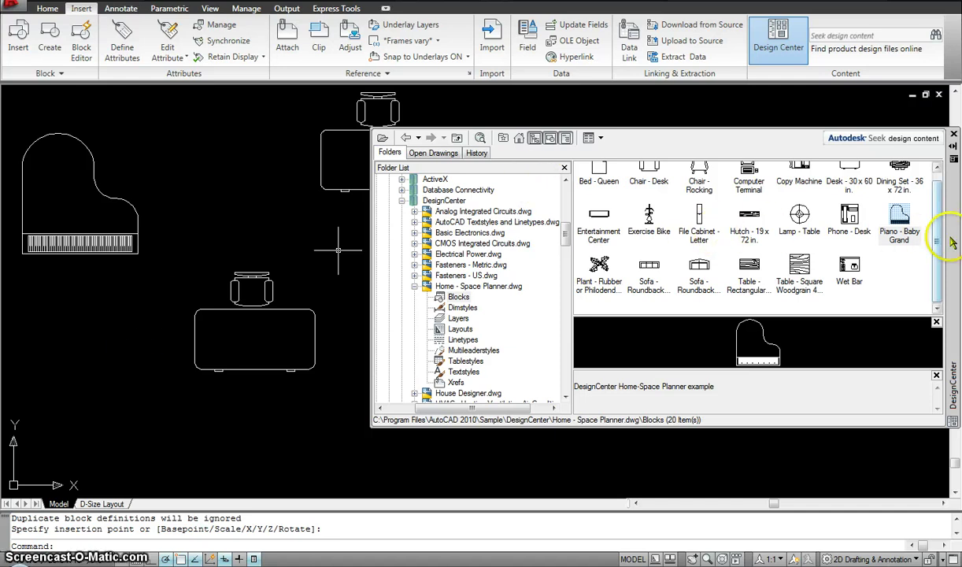
scroll(939, 233, "up", 1)
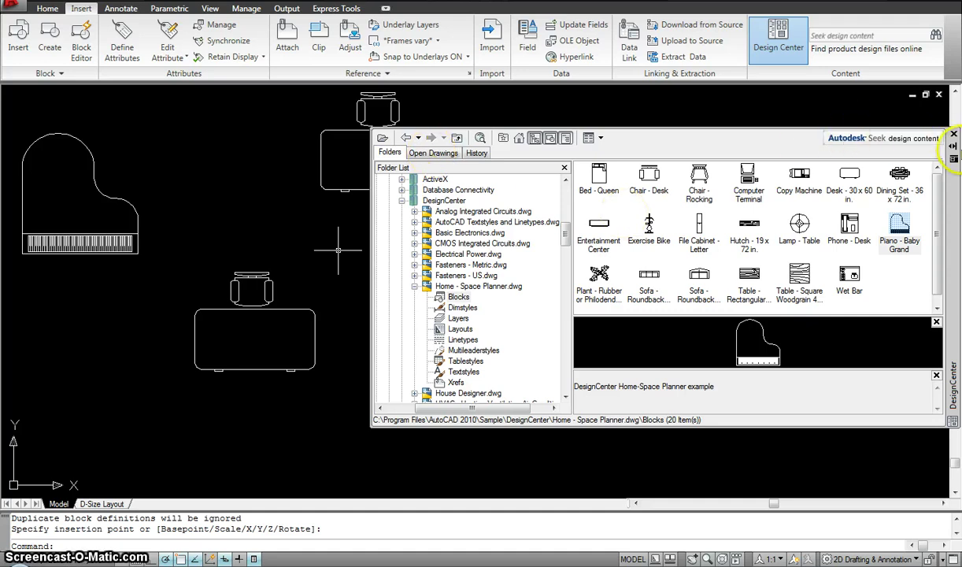
left_click(954, 137)
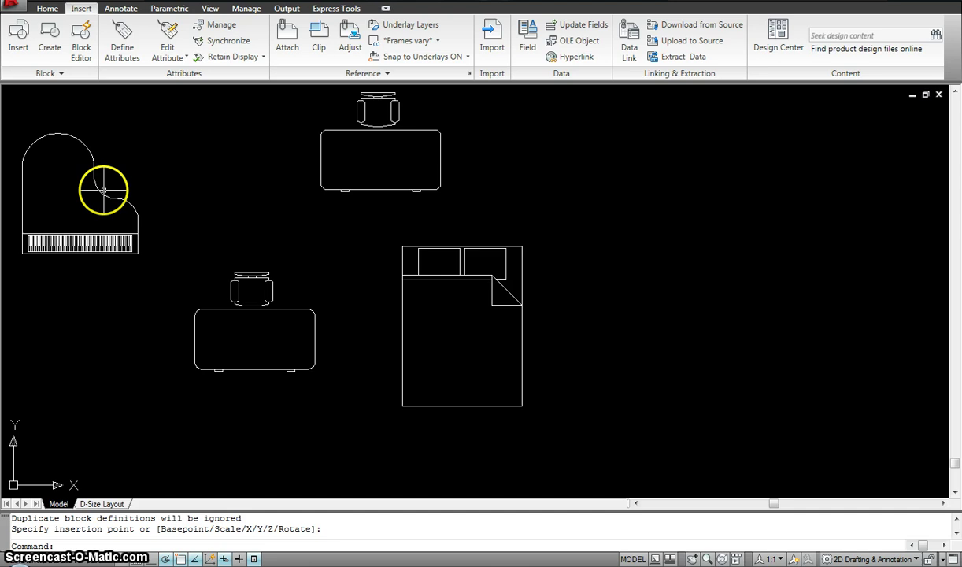
mouse_move(99, 191)
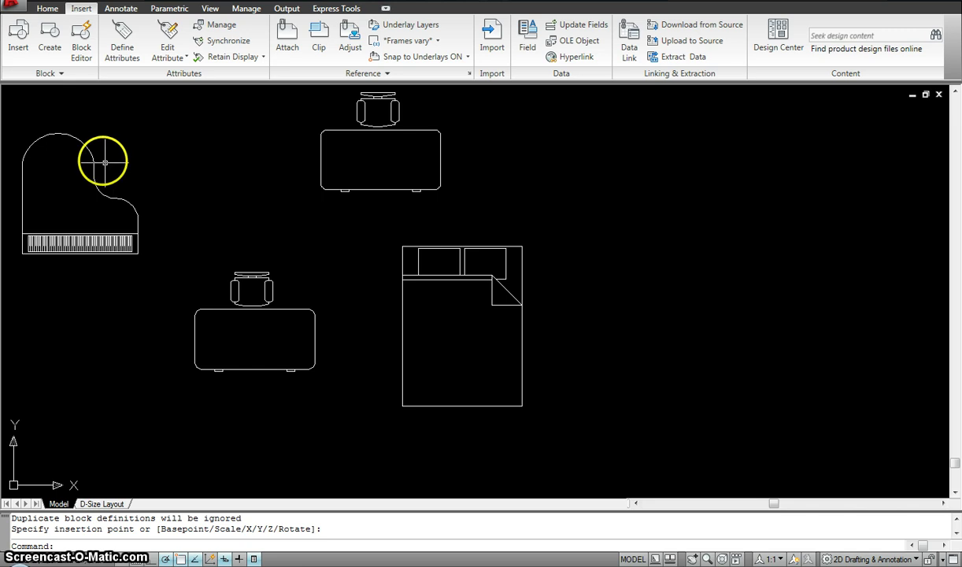
left_click(92, 158)
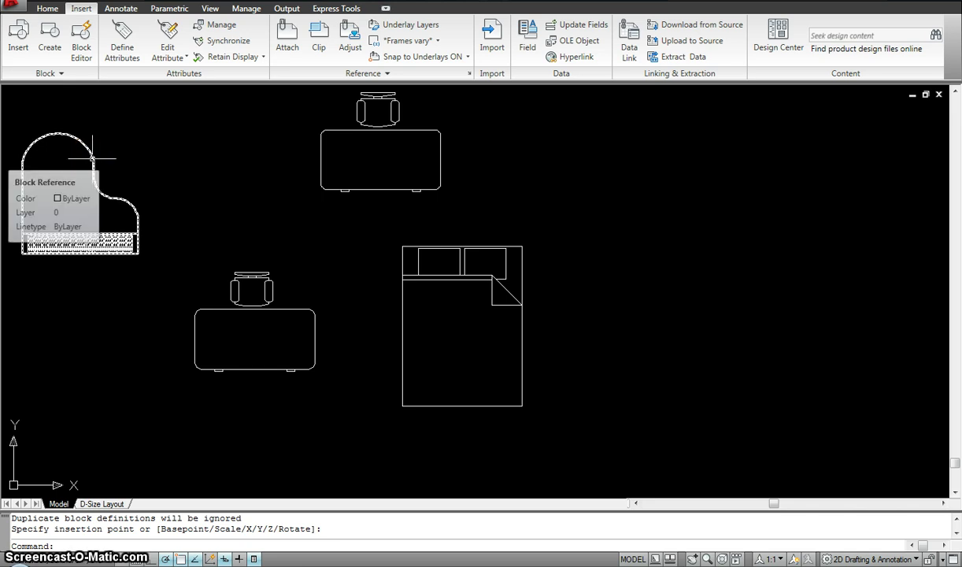
left_click(117, 152)
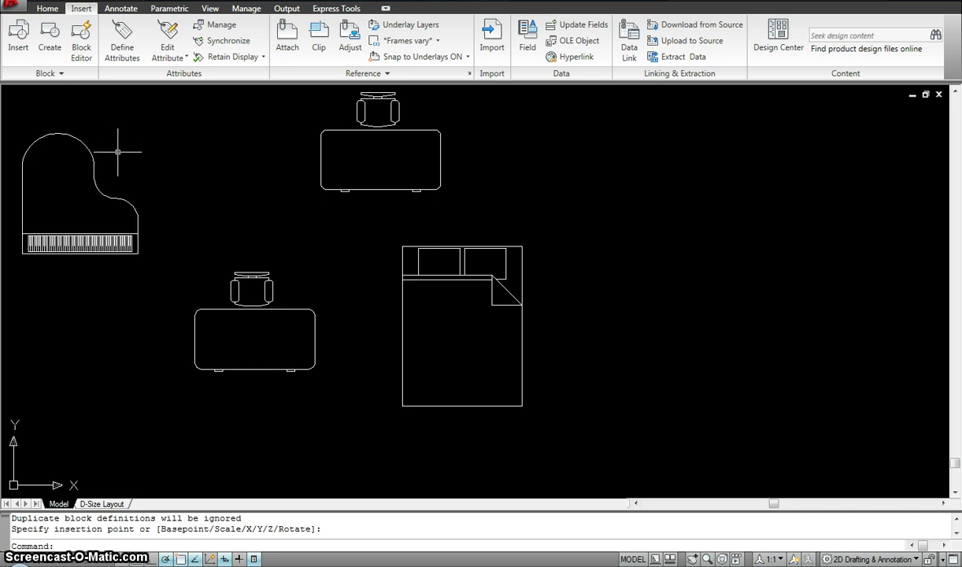
mouse_move(117, 152)
left_mouse_down()
mouse_move(189, 157)
mouse_move(102, 157)
left_mouse_up()
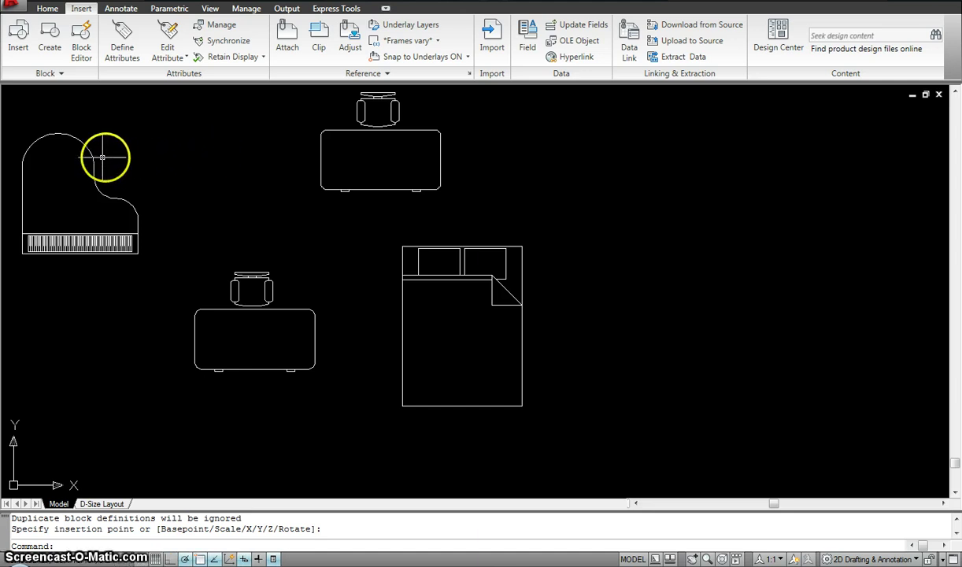
left_click(108, 291)
middle_click_drag(108, 291, 109, 291)
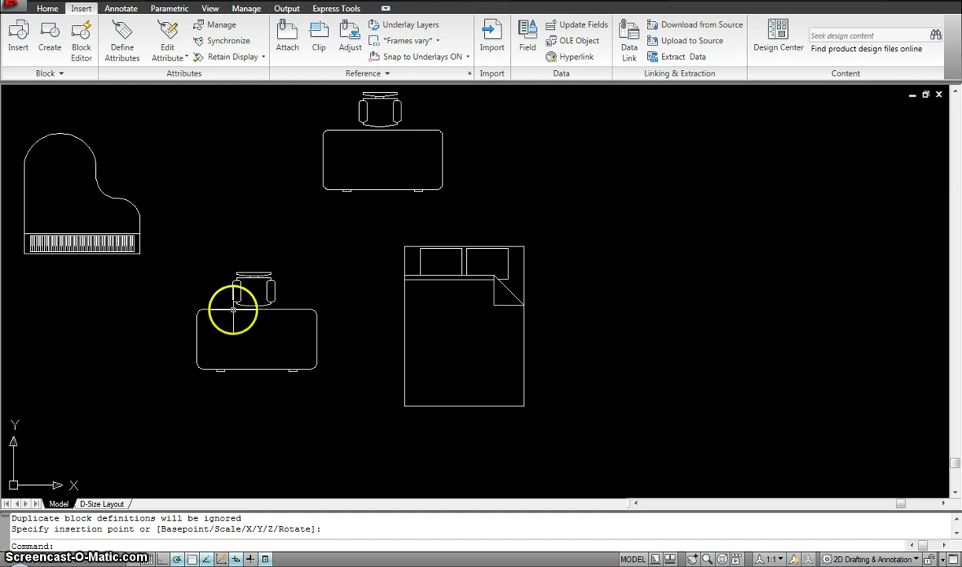
mouse_move(246, 288)
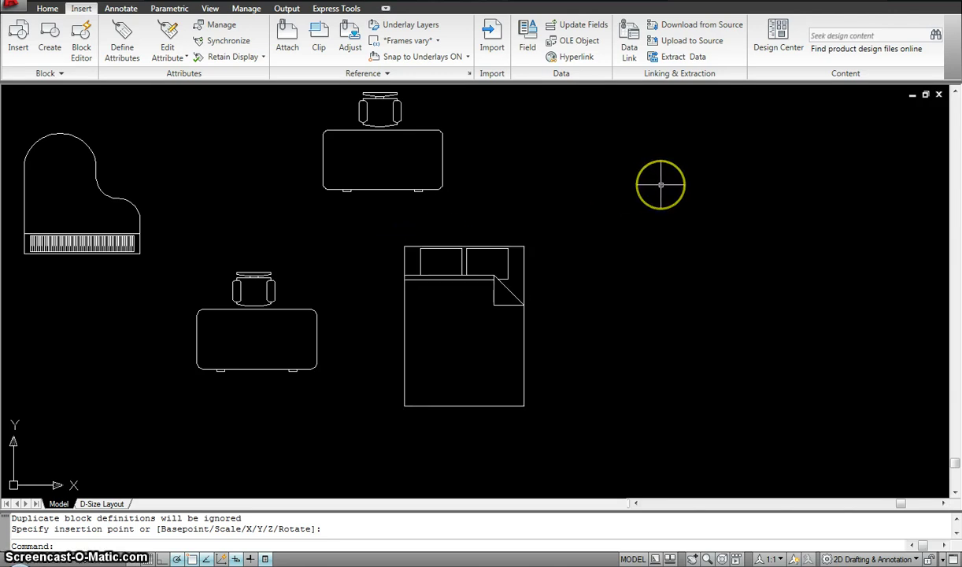
Step: Draw the outer bed rectangle to the right of the existing bed
type("rec")
key("Return")
left_click(623, 174)
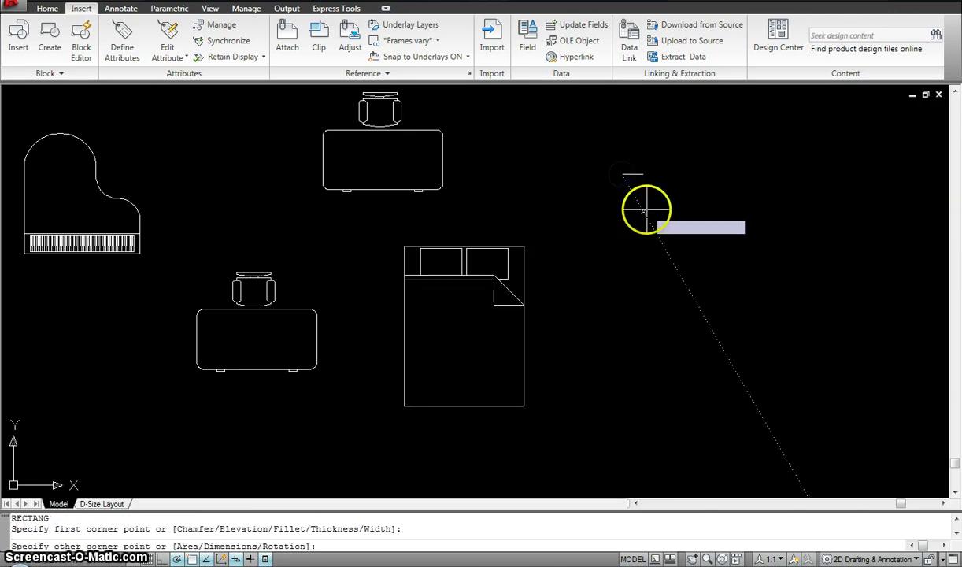
left_click(680, 285)
scroll(662, 197, "up", 3)
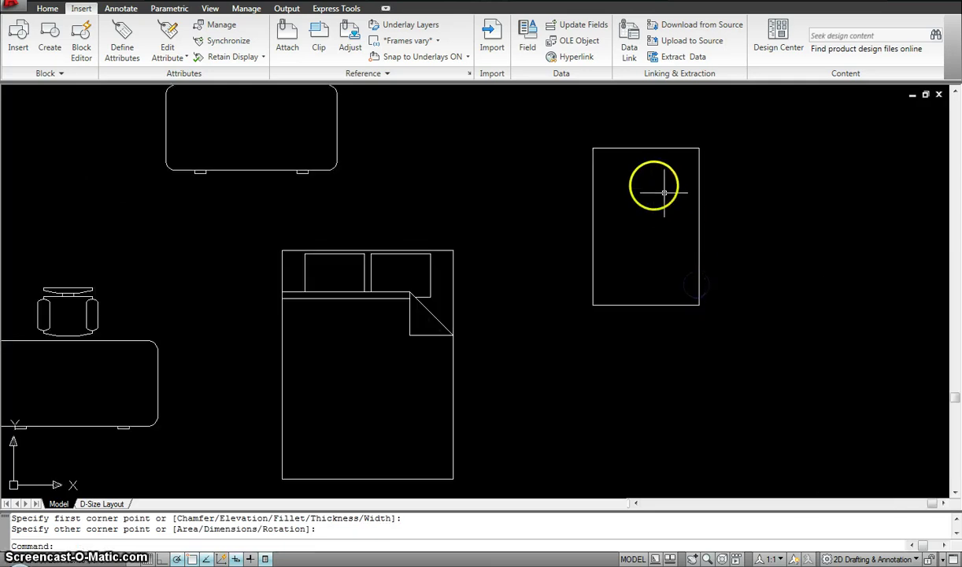
Step: Add two small pillow squares side by side along the outline's top
key("Return")
scroll(600, 156, "up", 4)
left_click(587, 147)
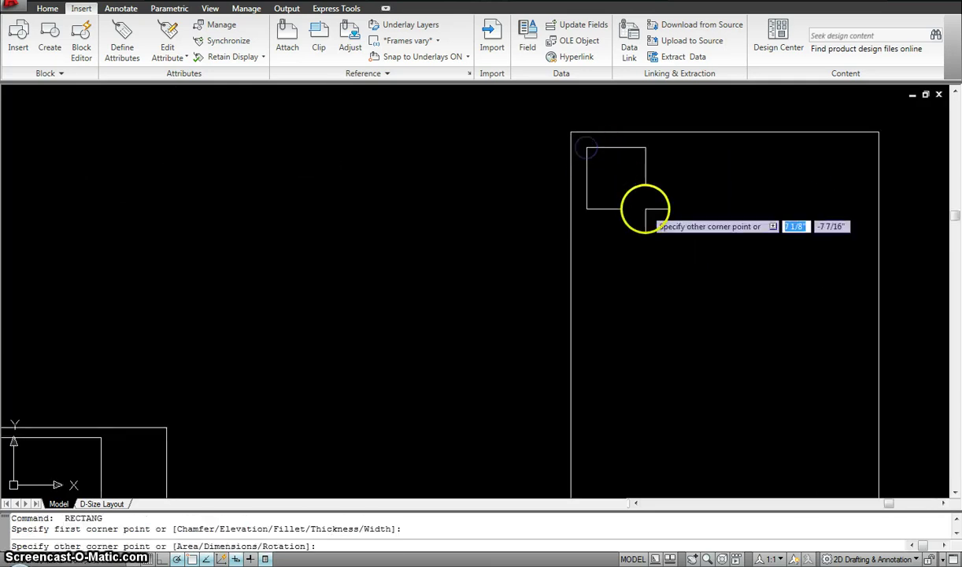
left_click(671, 223)
scroll(671, 222, "down", 4)
scroll(704, 211, "up", 3)
key("Return")
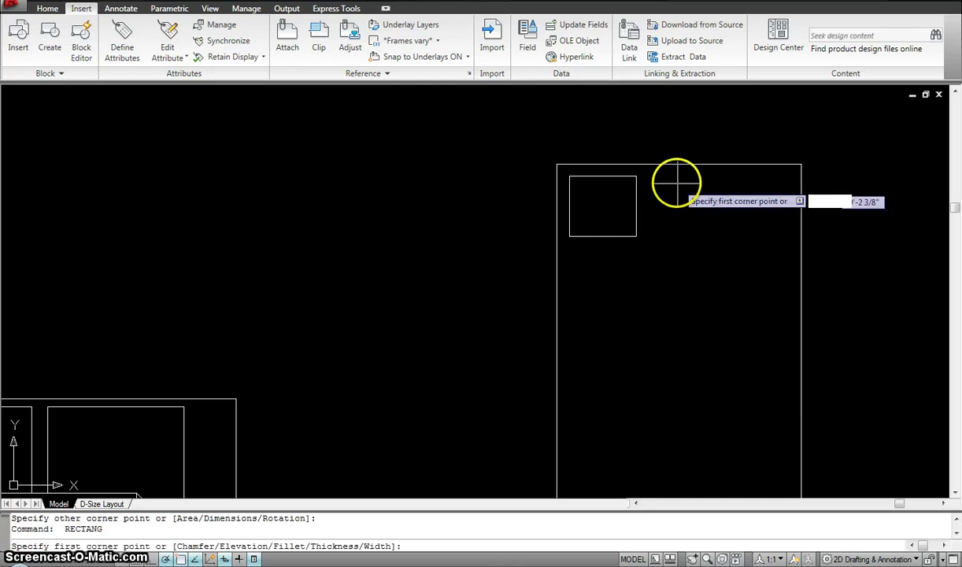
left_click(668, 173)
left_click(745, 237)
Step: Draw the larger inner mattress rectangle below the pillows
key("Return")
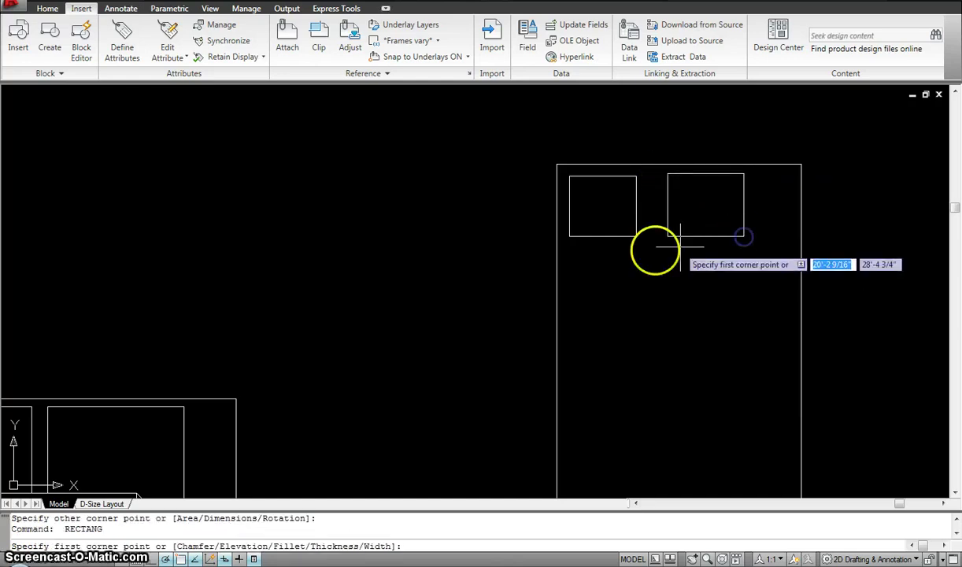
left_click(574, 249)
scroll(668, 311, "down", 6)
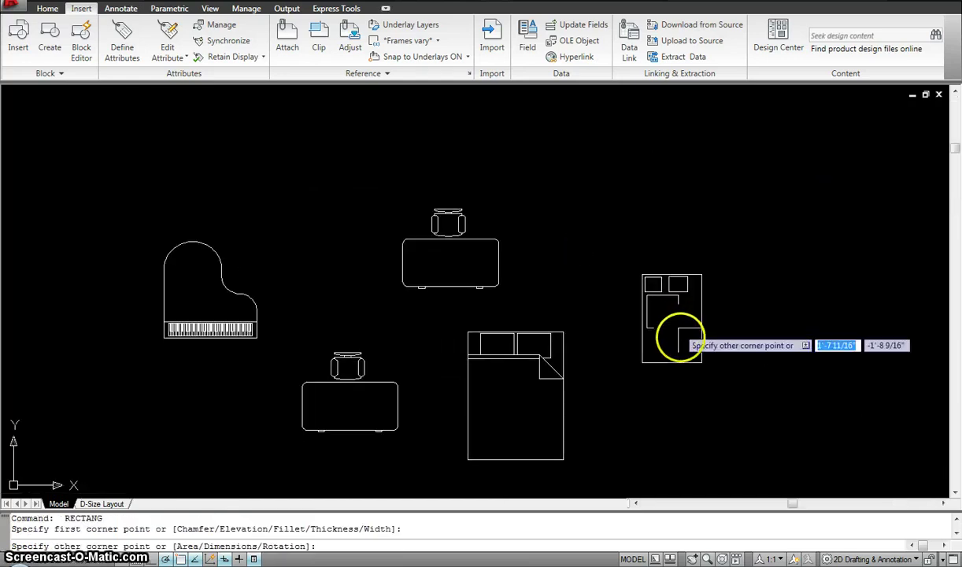
scroll(679, 339, "up", 3)
left_click(703, 372)
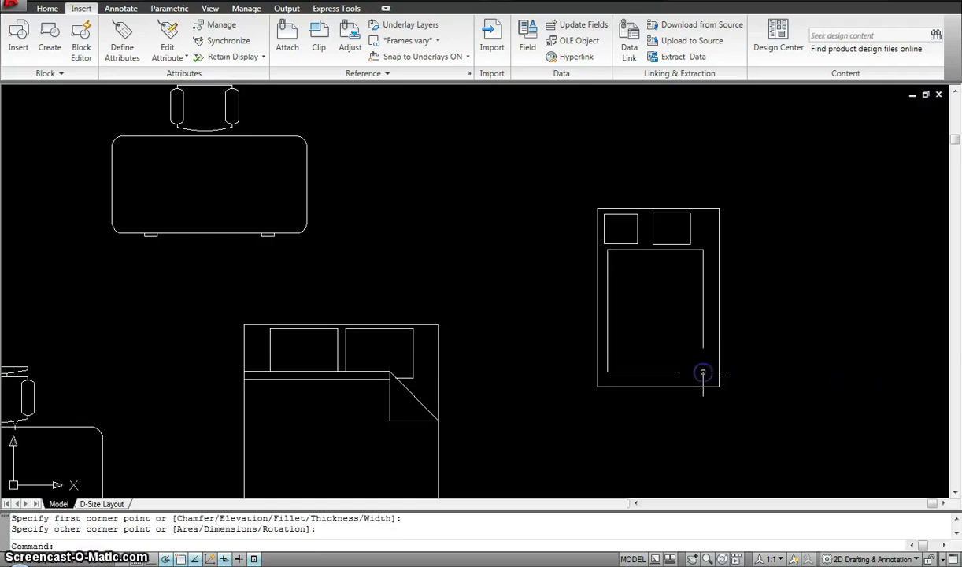
key("Escape")
key("Escape")
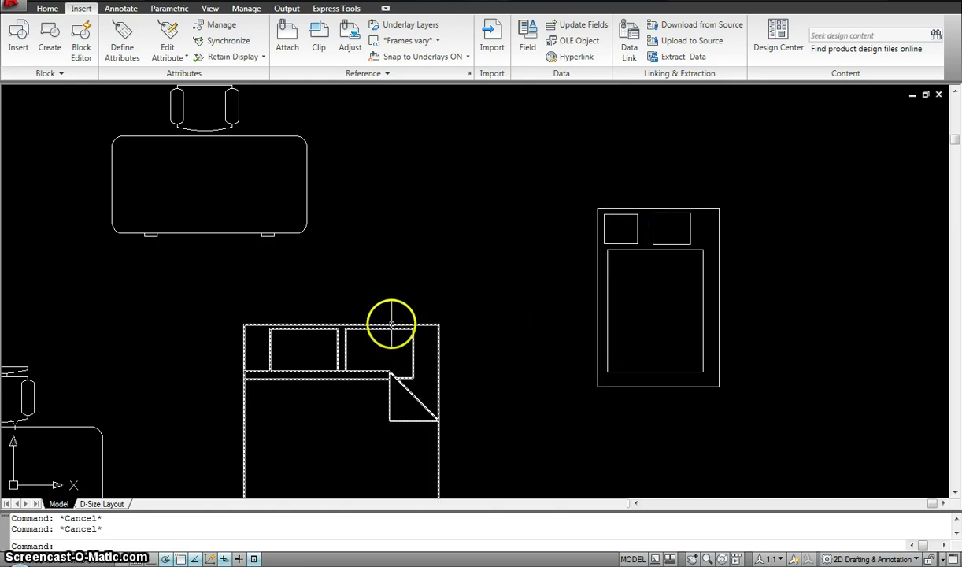
scroll(543, 205, "down", 2)
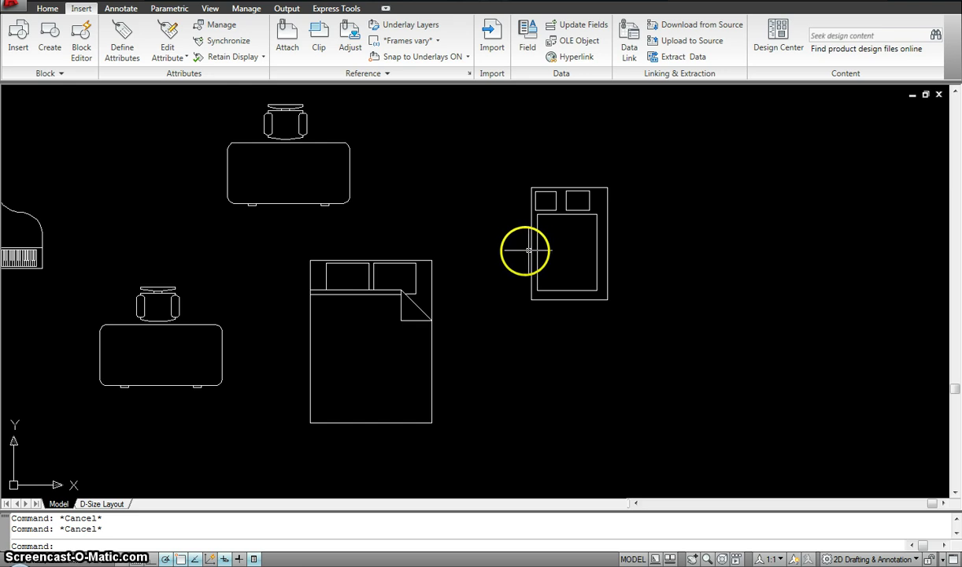
Step: Move the lower table and chair with M to a clear spot away from the other furniture
mouse_move(527, 251)
middle_mouse_down()
mouse_move(539, 228)
mouse_move(629, 241)
middle_mouse_up()
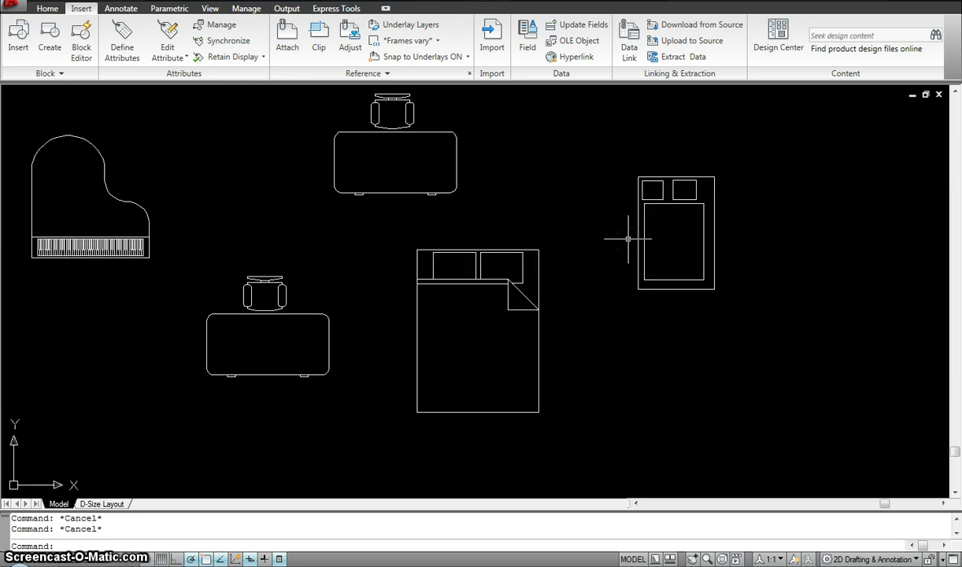
left_click(646, 203)
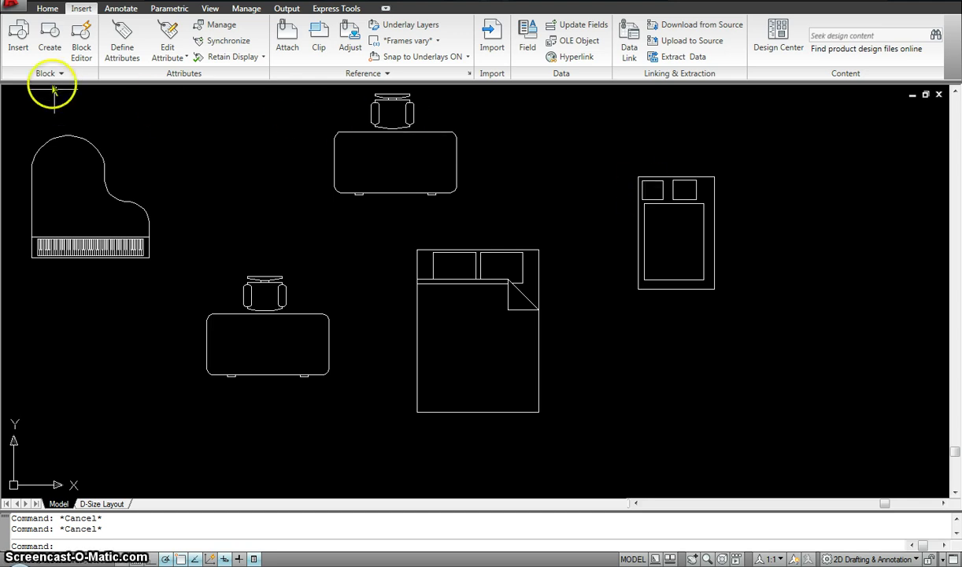
scroll(554, 337, "down", 2)
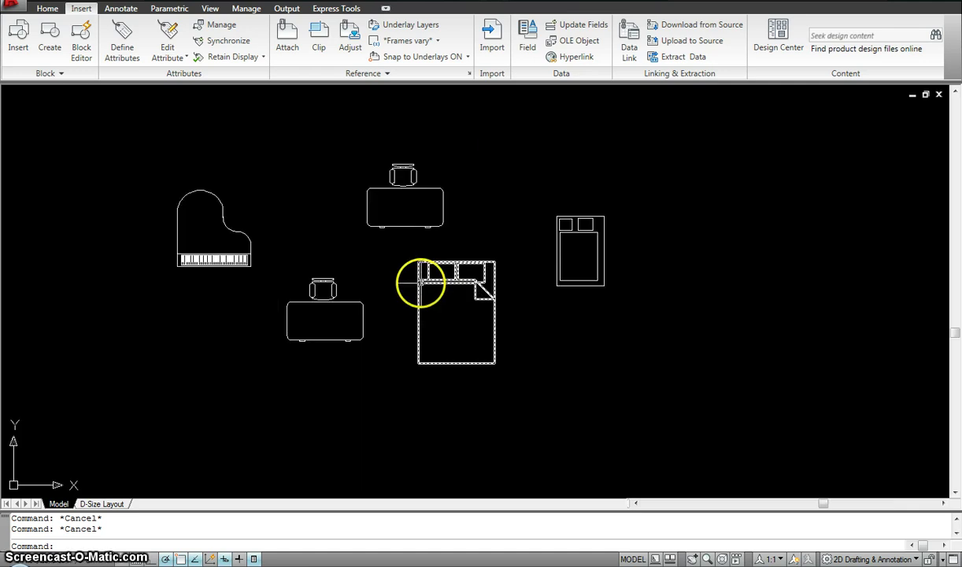
type("m")
key("Return")
left_click(369, 345)
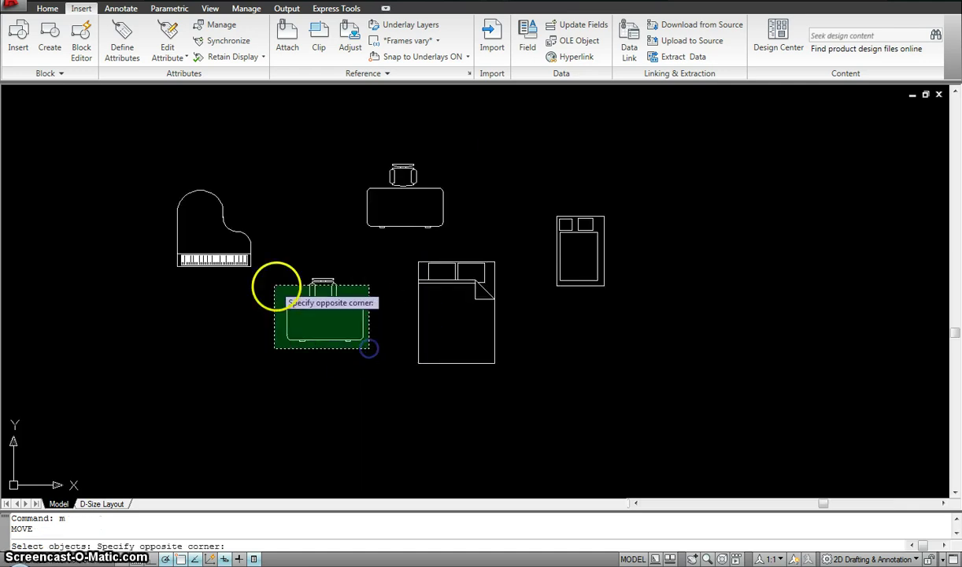
left_click(292, 258)
key("Return")
left_click(319, 291)
scroll(315, 260, "down", 3)
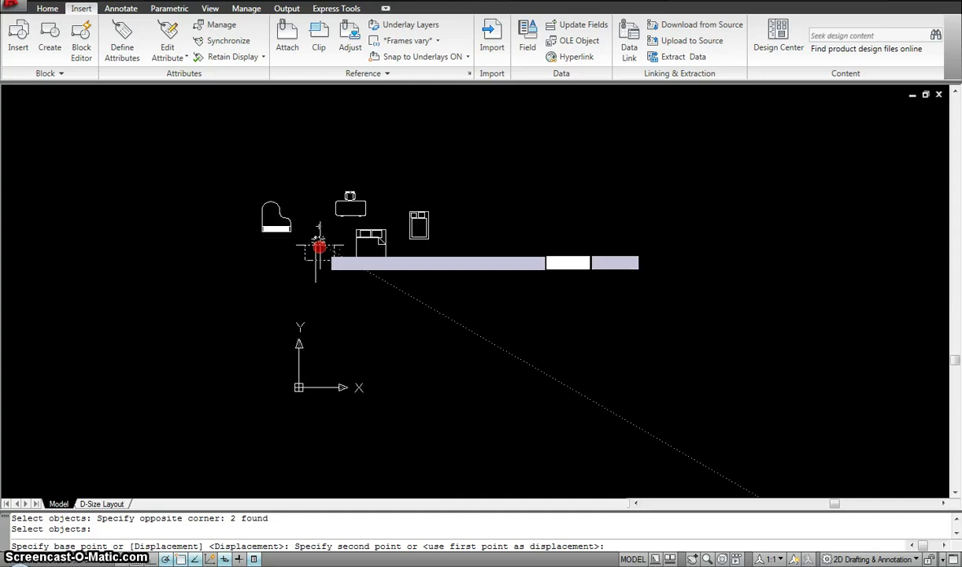
left_click(493, 327)
key("Escape")
key("Escape")
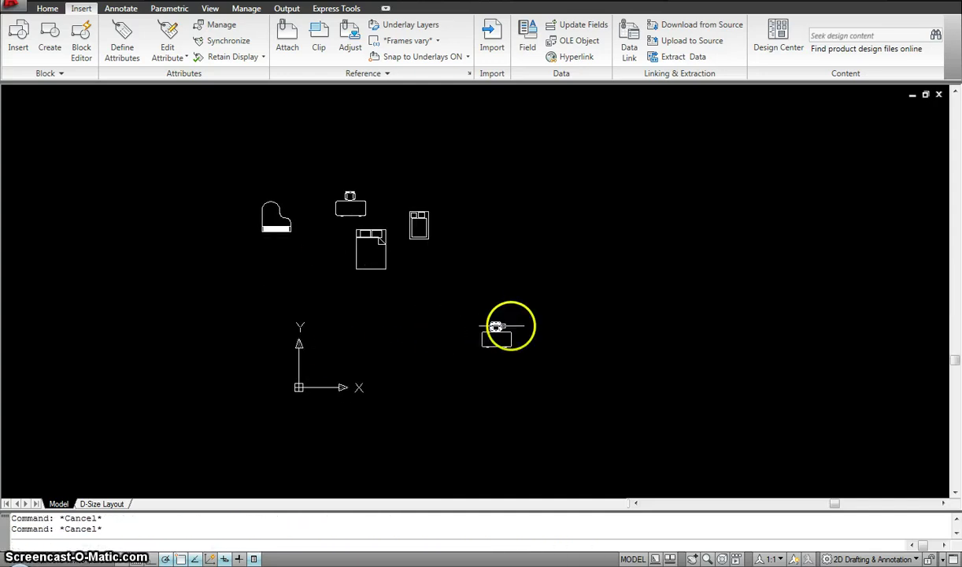
scroll(529, 335, "up", 2)
middle_click_drag(528, 335, 437, 233)
scroll(419, 252, "up", 3)
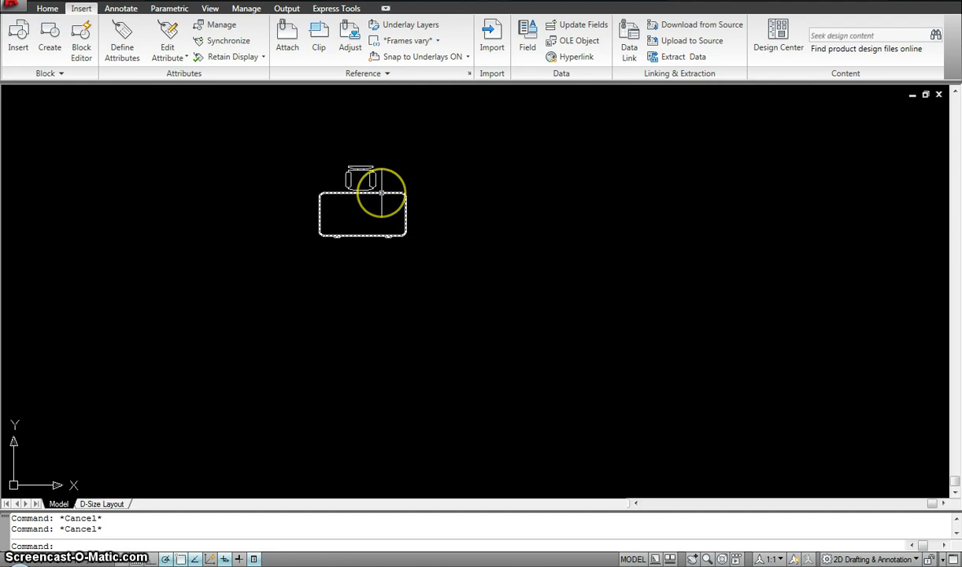
mouse_move(382, 193)
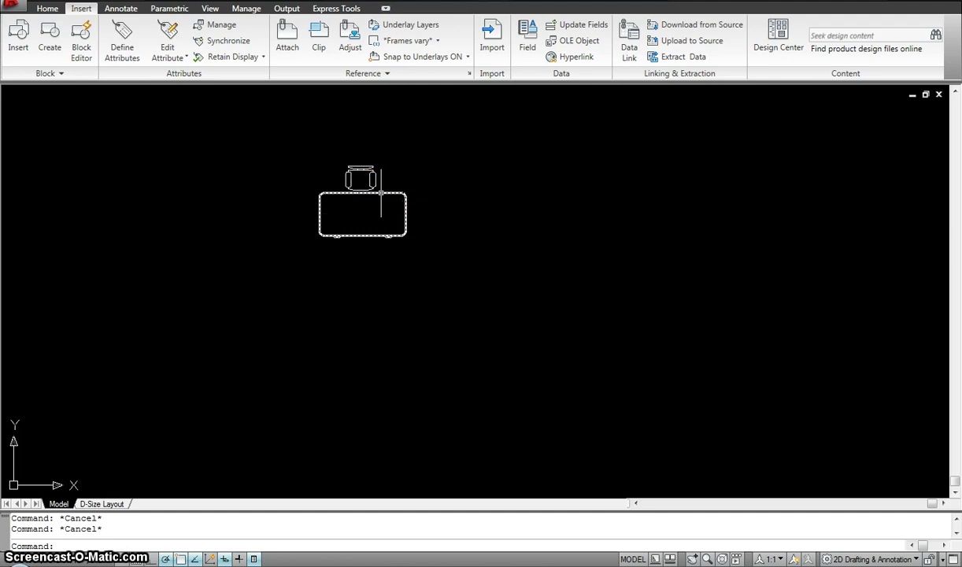
Step: Copy the table-and-chair set repeatedly to the right to form a row of five
type("o")
key("Return")
left_click(454, 263)
left_click(292, 145)
key("Return")
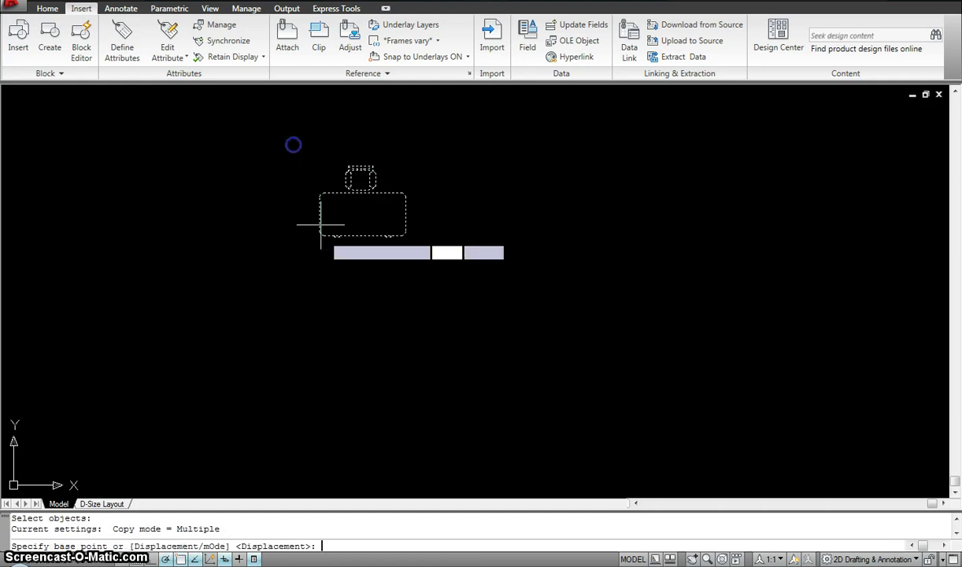
left_click(342, 293)
left_click(445, 293)
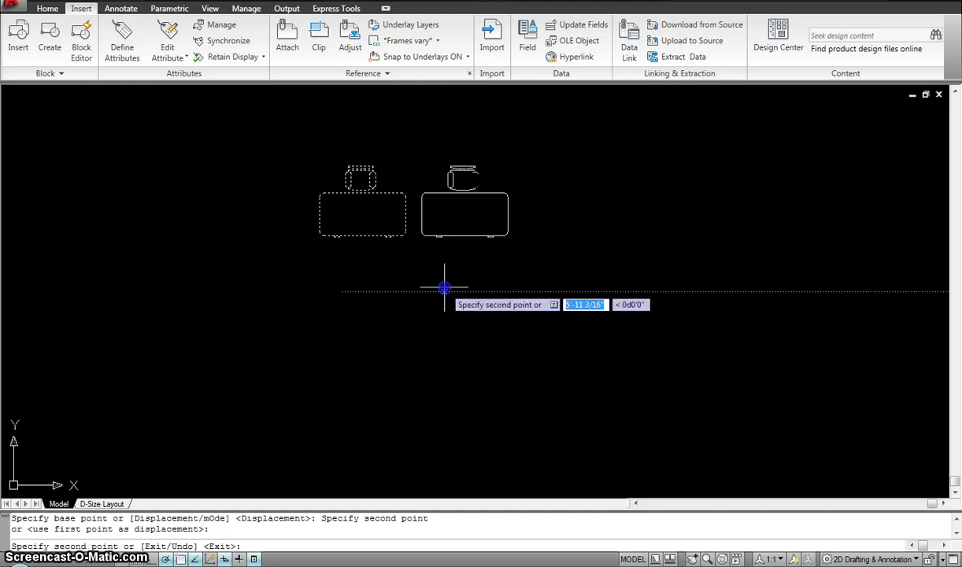
left_click(570, 293)
left_click(568, 291)
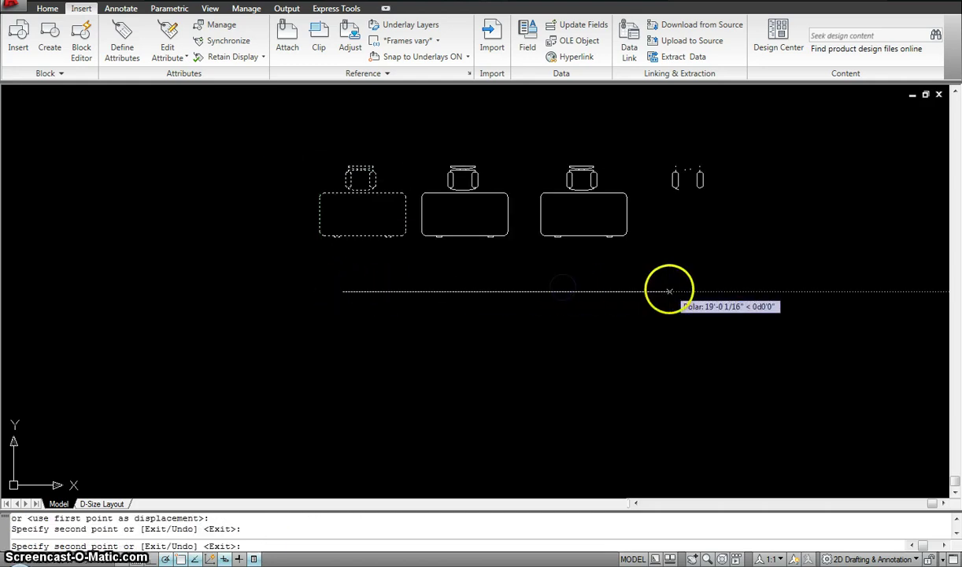
left_click(676, 291)
scroll(675, 290, "down", 2)
scroll(705, 310, "down", 2)
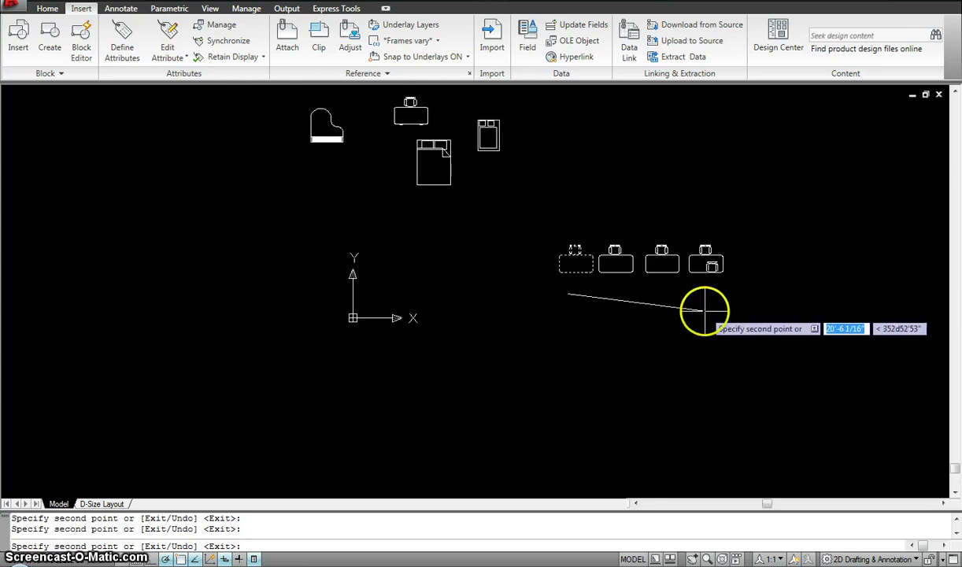
left_click(745, 296)
key("Escape")
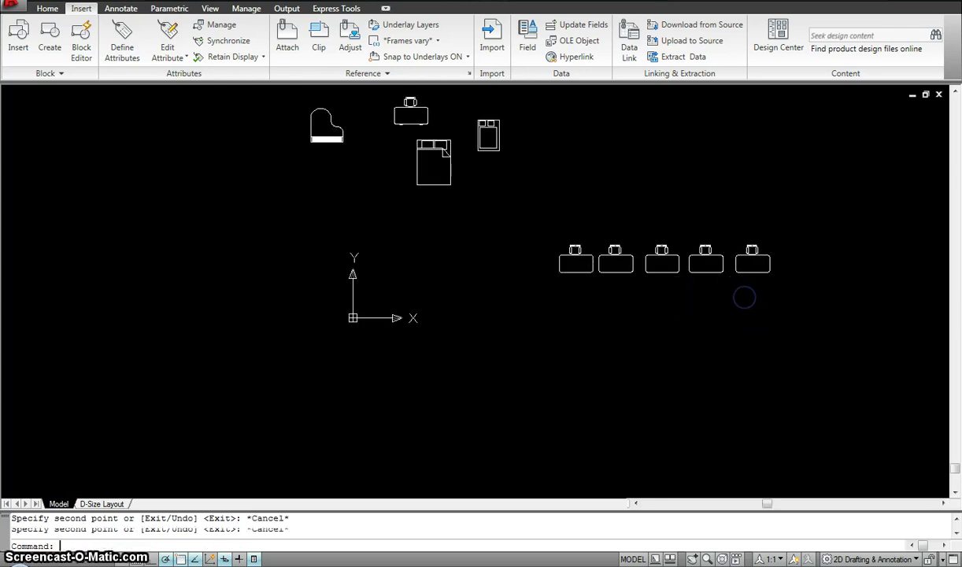
Step: Copy the row of five downward into new rows, undoing the last extra row
type("co")
key("Return")
left_click(797, 314)
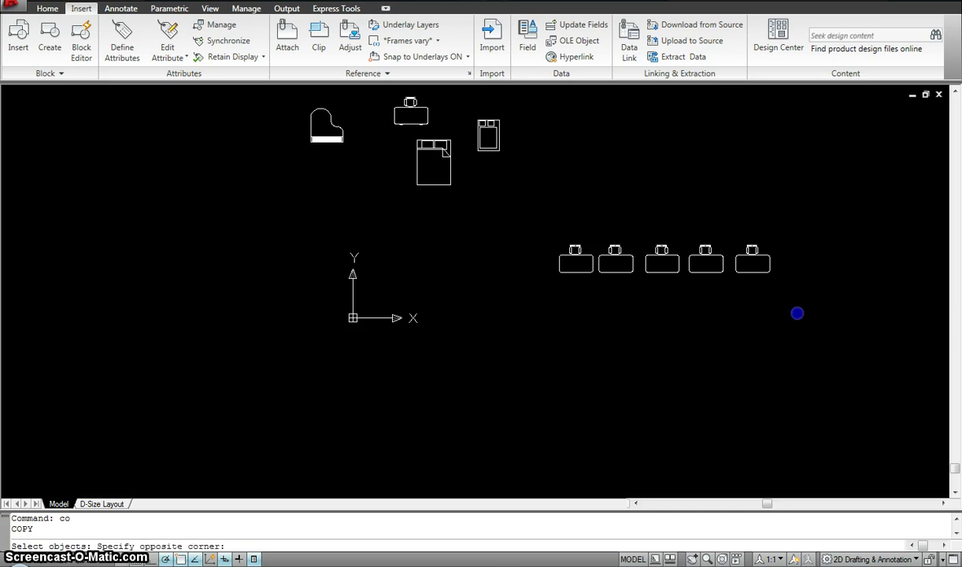
left_click(532, 211)
key("Return")
left_click(786, 156)
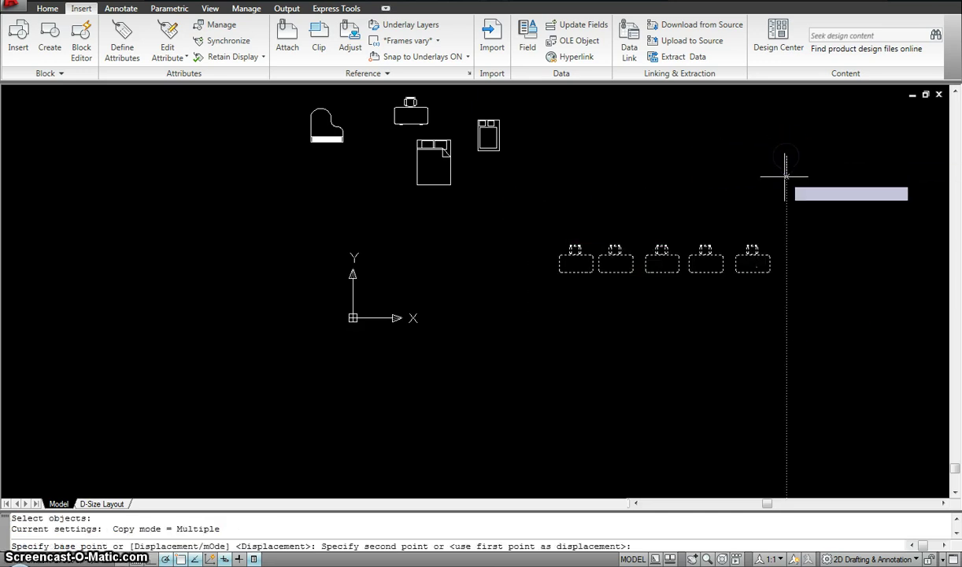
left_click(788, 205)
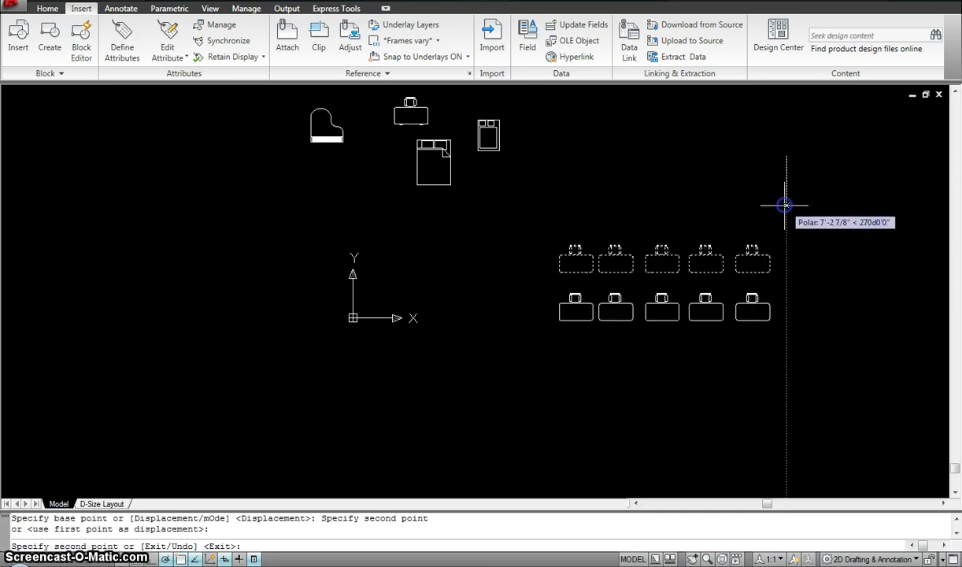
left_click(786, 253)
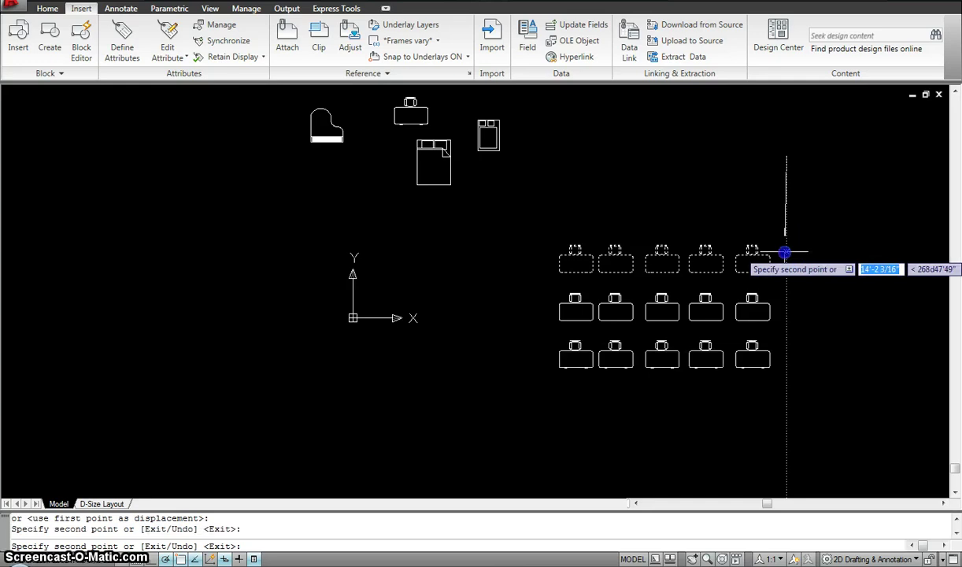
left_click(798, 315)
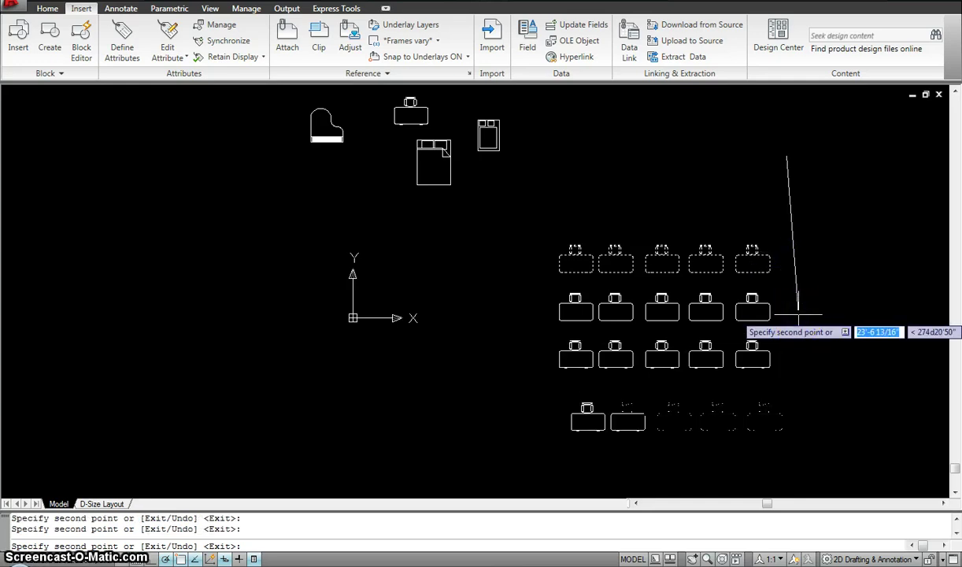
key("u")
key("Return")
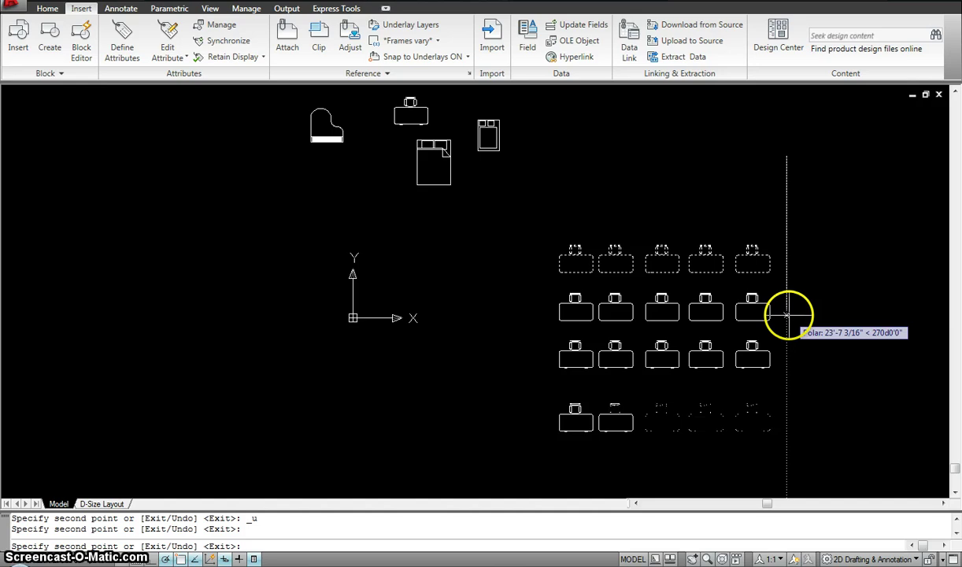
Step: End the copy and pan and zoom to review the four rows of five desks
right_click(762, 264)
scroll(659, 223, "up", 5)
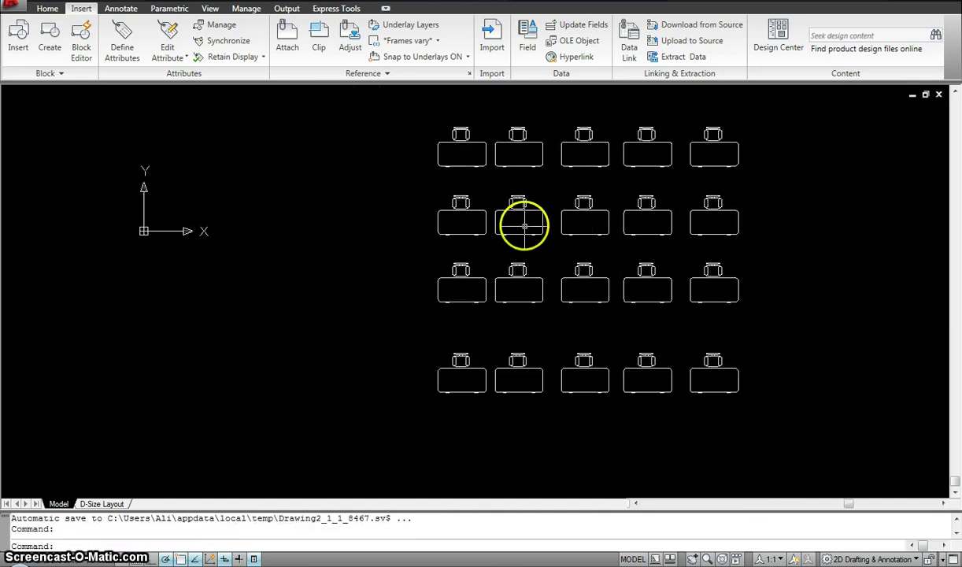
scroll(530, 148, "down", 2)
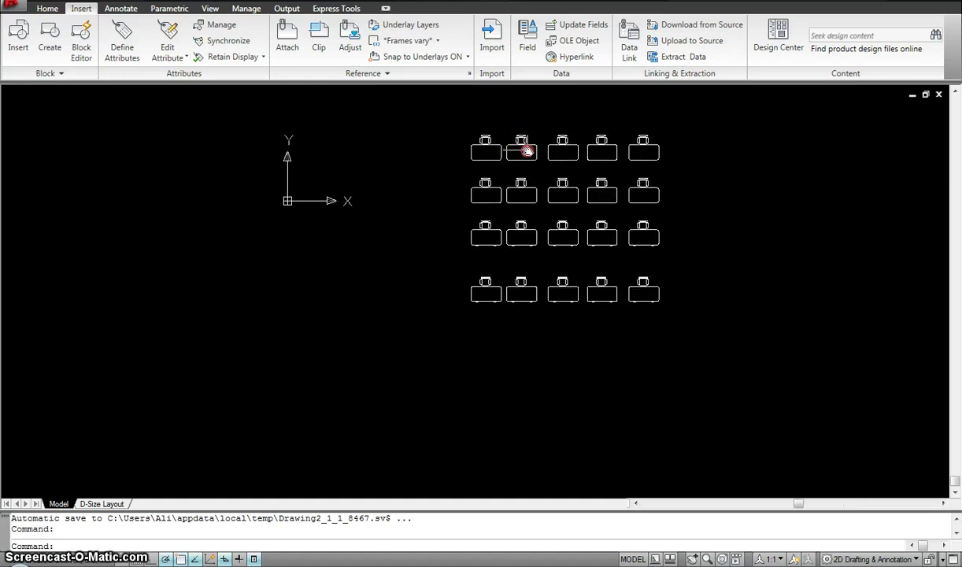
middle_click_drag(526, 150, 486, 183)
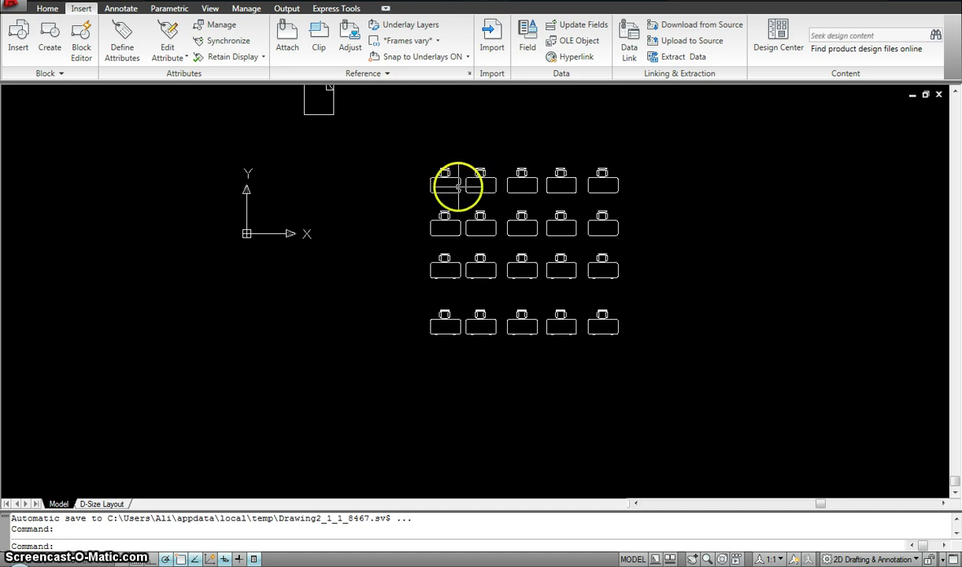
scroll(455, 184, "up", 2)
scroll(460, 174, "up", 2)
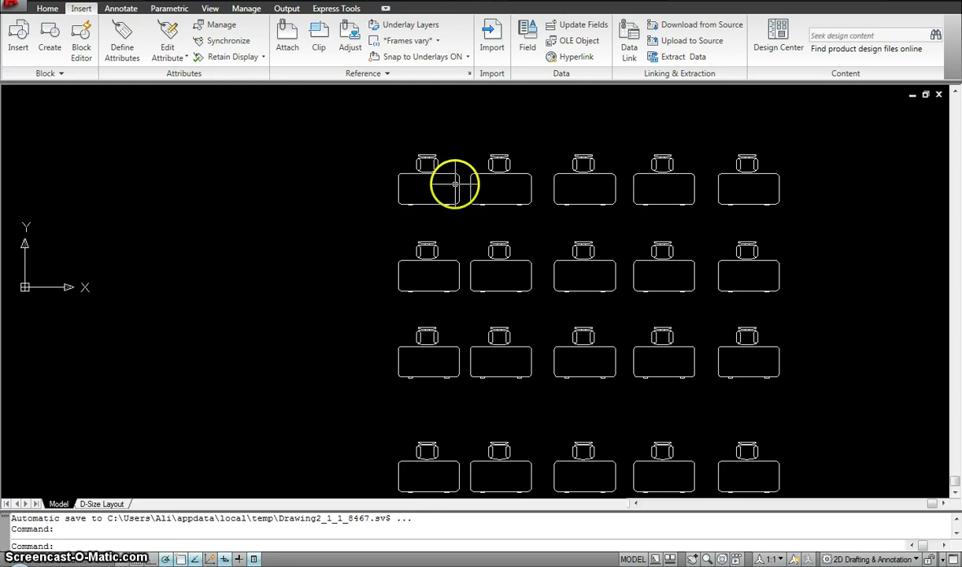
scroll(456, 182, "up", 2)
mouse_move(459, 185)
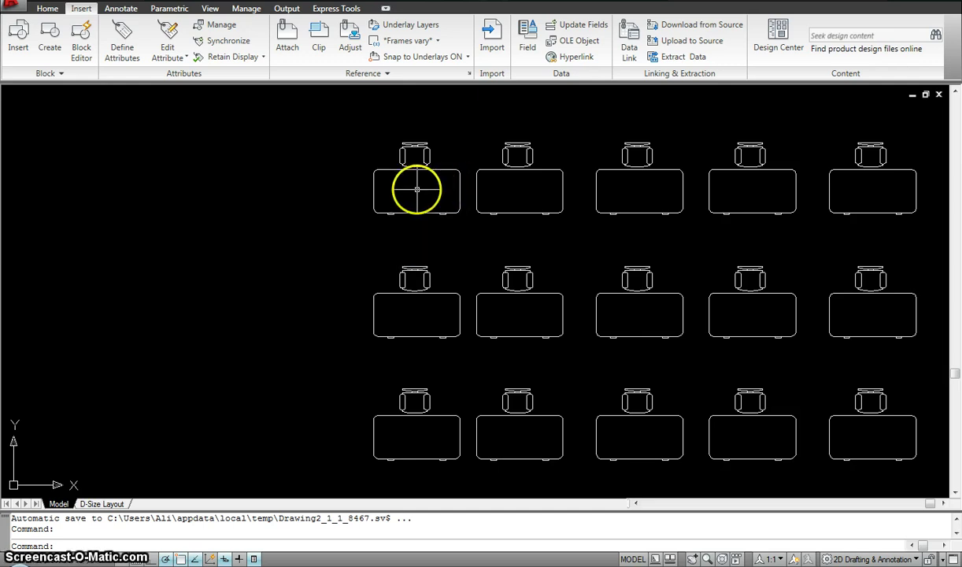
mouse_move(429, 167)
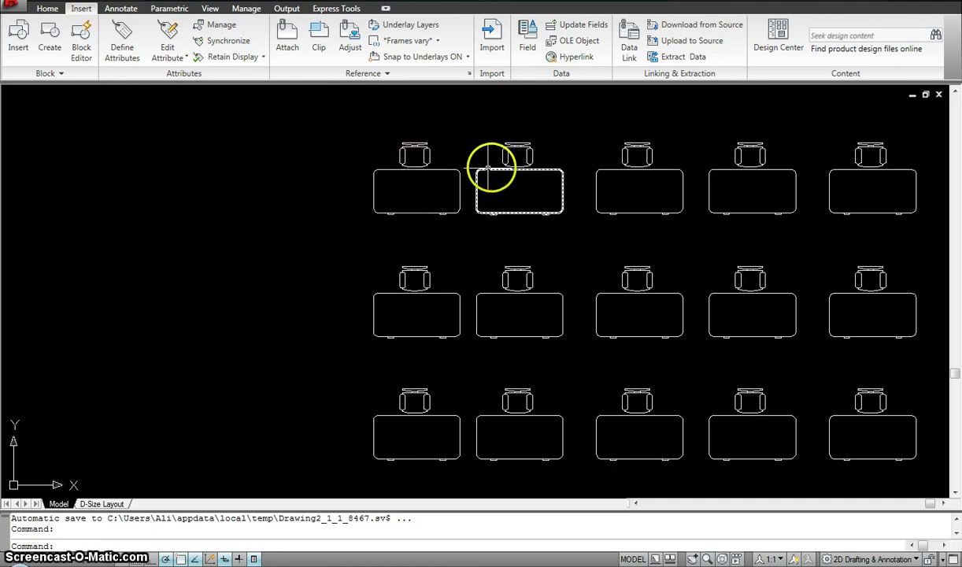
scroll(623, 192, "down", 4)
middle_click_drag(640, 200, 541, 189)
scroll(520, 191, "up", 2)
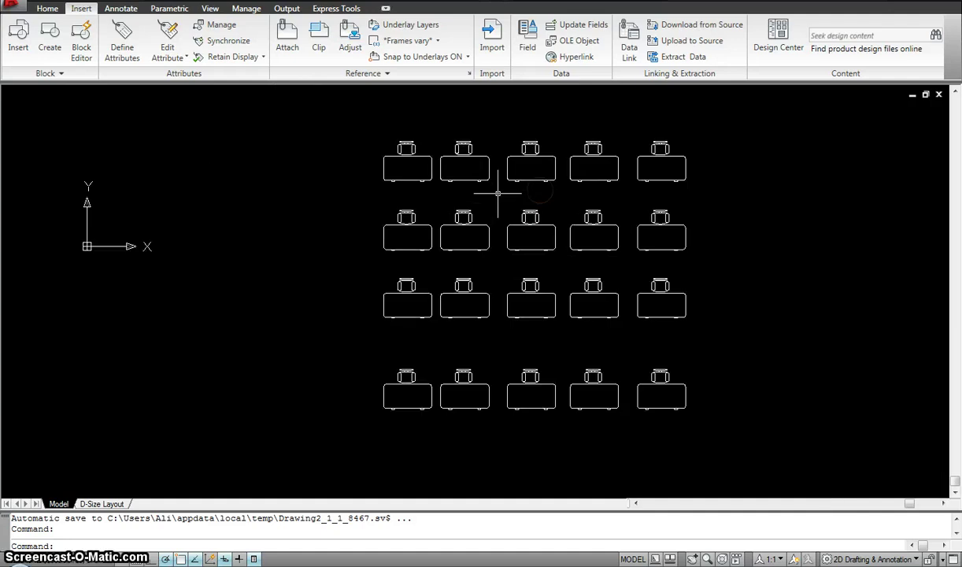
mouse_move(409, 180)
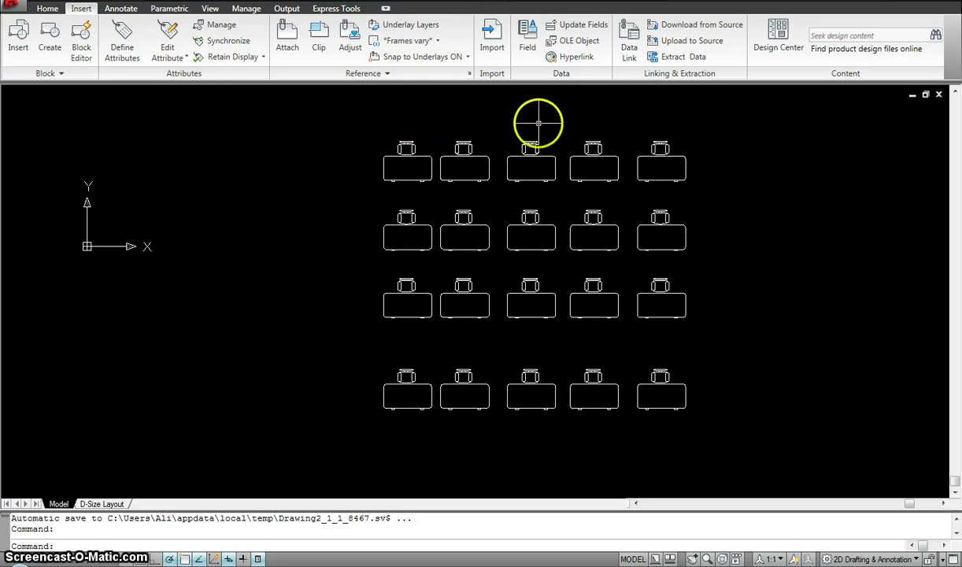
scroll(537, 122, "down", 3)
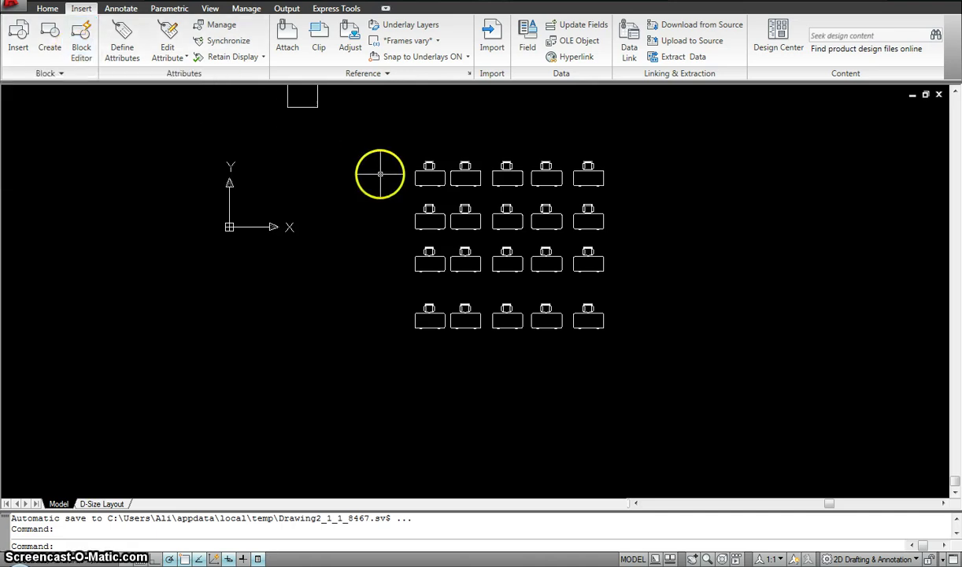
scroll(436, 161, "up", 2)
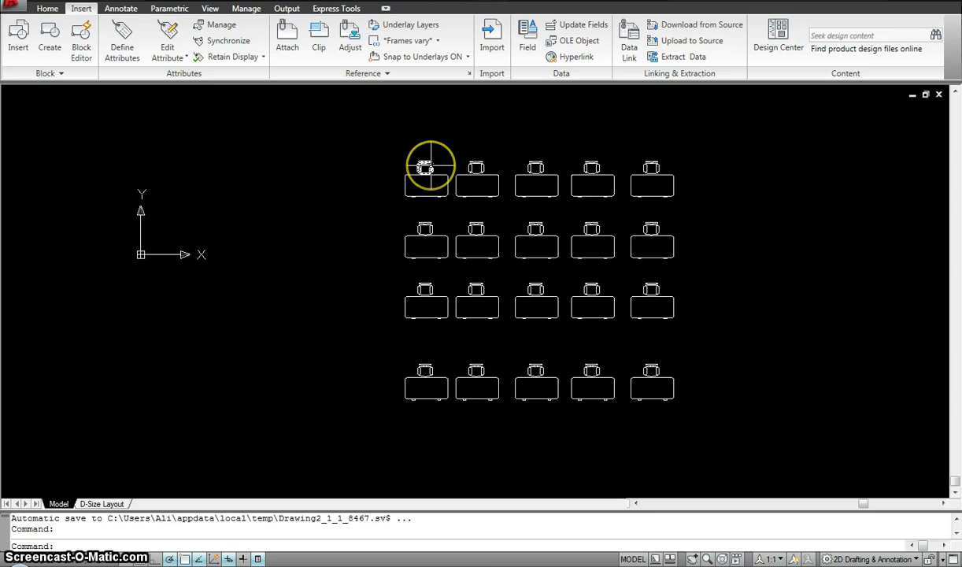
mouse_move(431, 167)
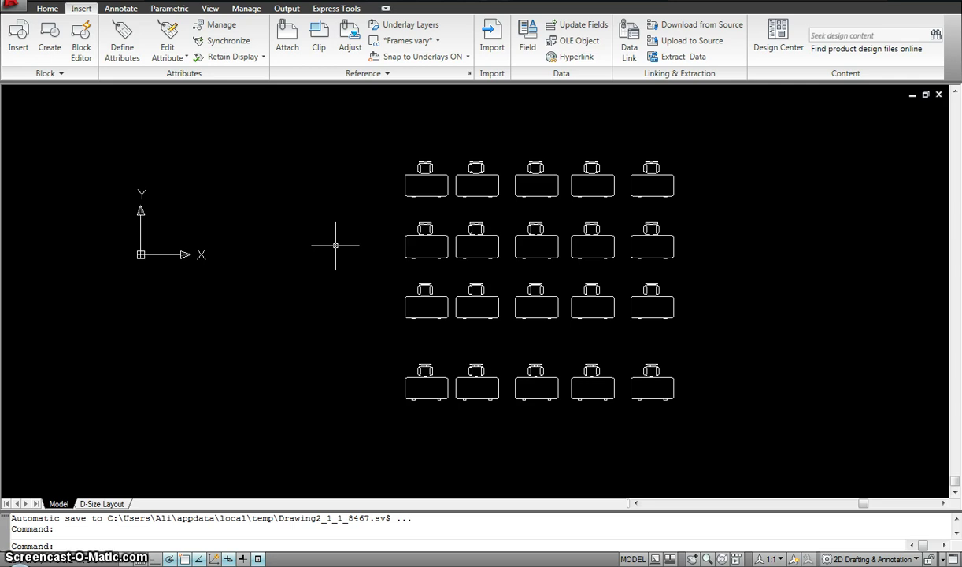
scroll(335, 245, "down", 2)
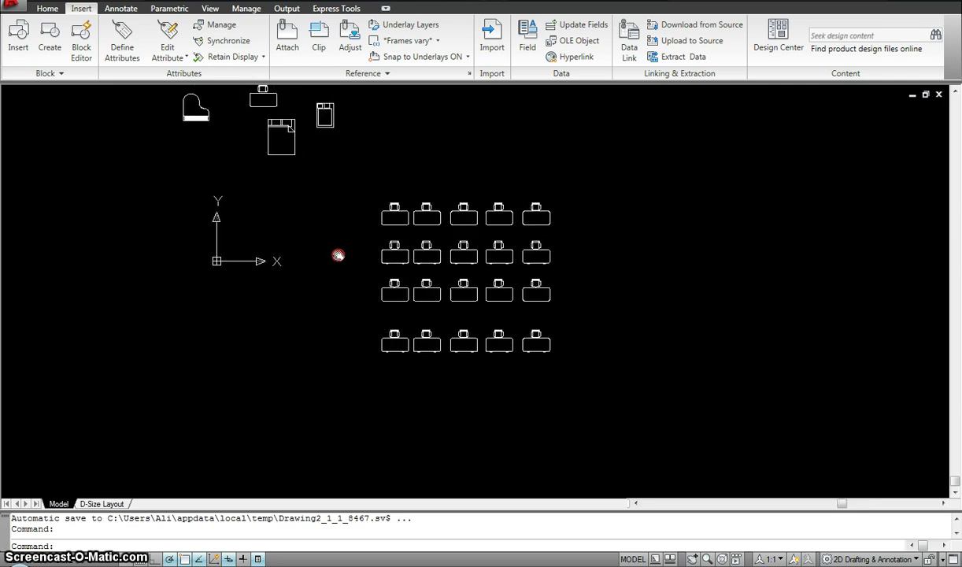
Step: Explode the spare chair-and-desk block near the piano using X
mouse_move(331, 237)
middle_mouse_down()
mouse_move(361, 233)
mouse_move(436, 273)
middle_mouse_up()
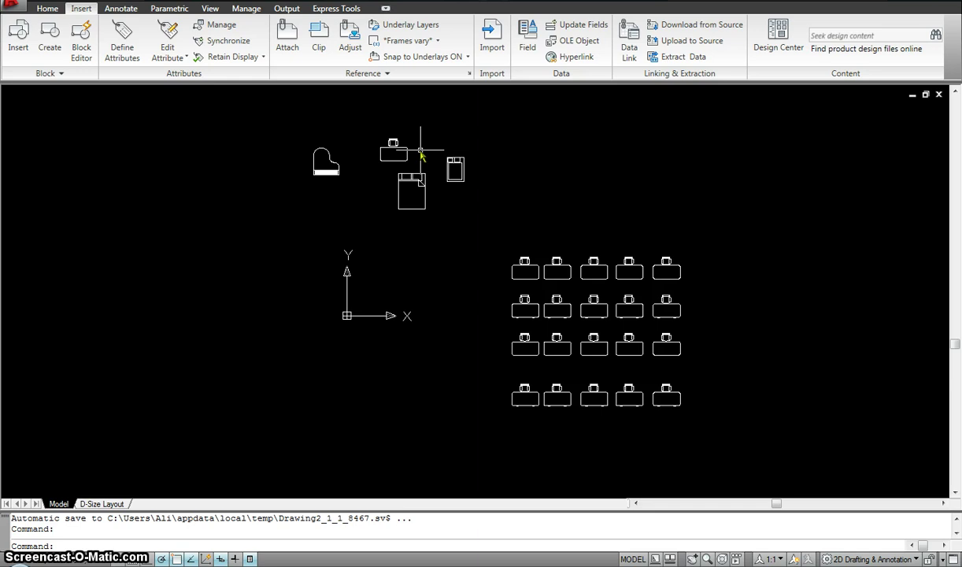
type("x")
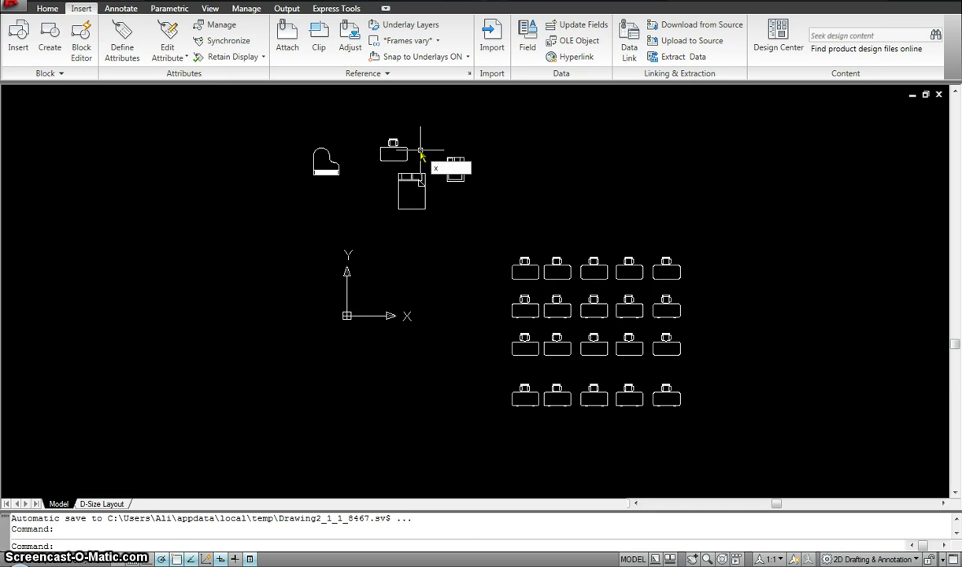
key("Return")
left_click(412, 148)
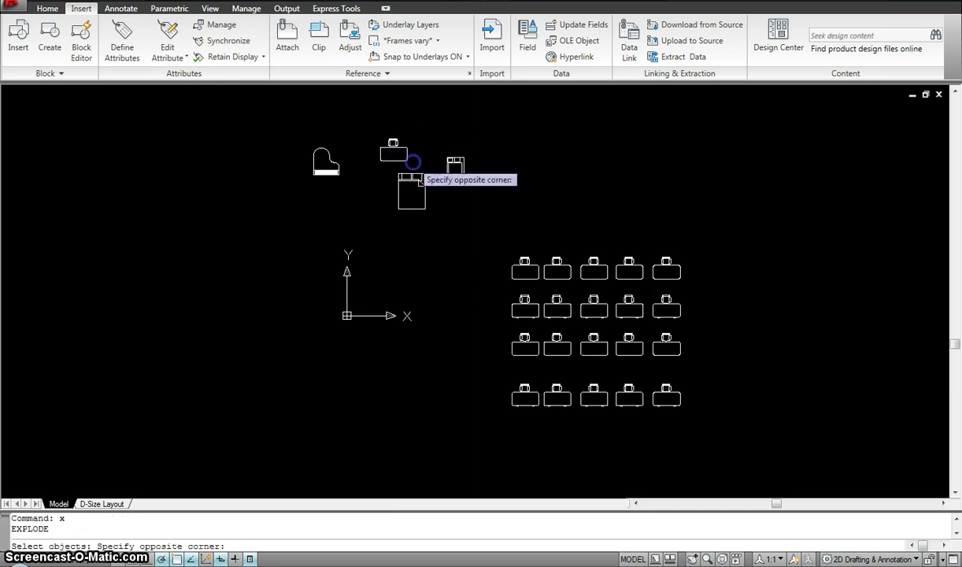
left_click(423, 147)
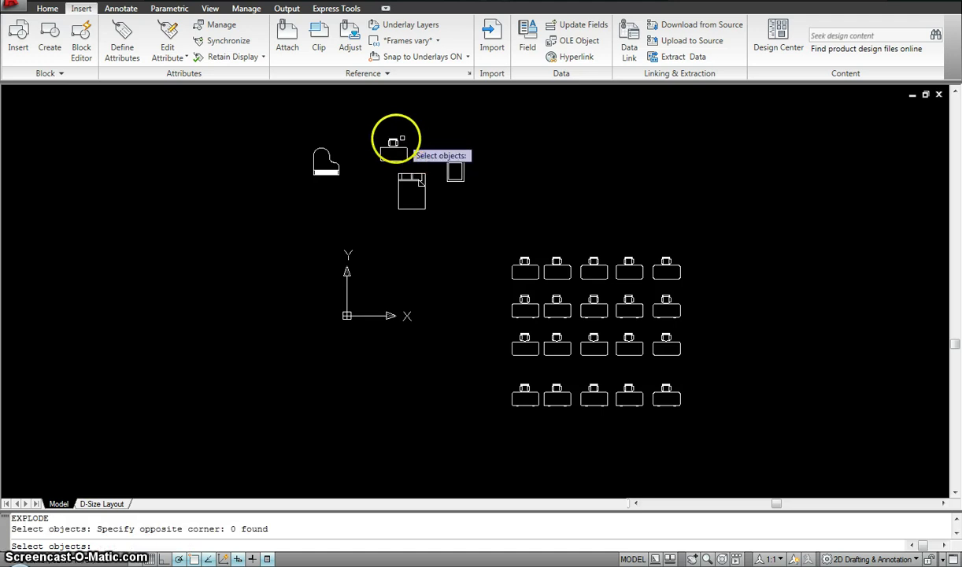
left_click(396, 140)
key("Return")
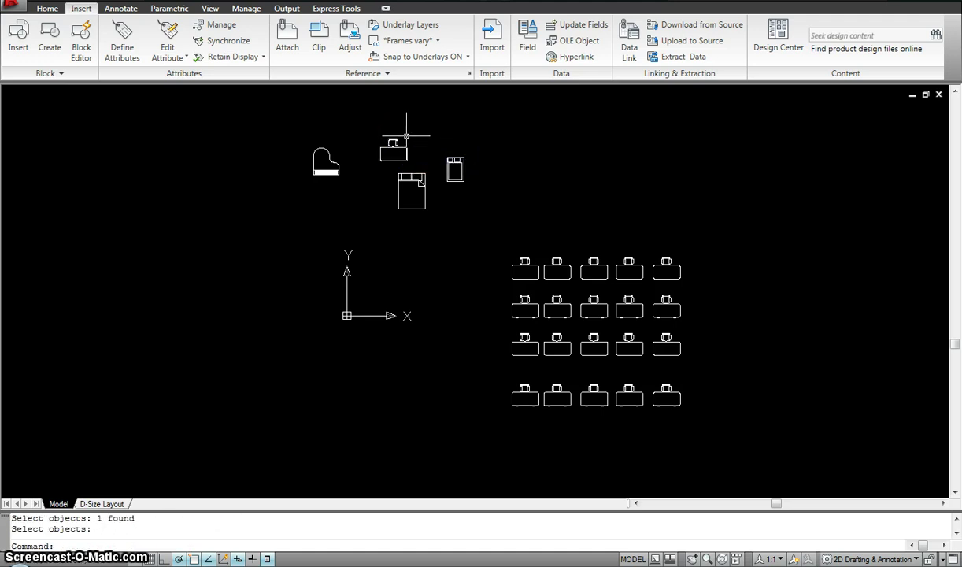
scroll(404, 137, "up", 8)
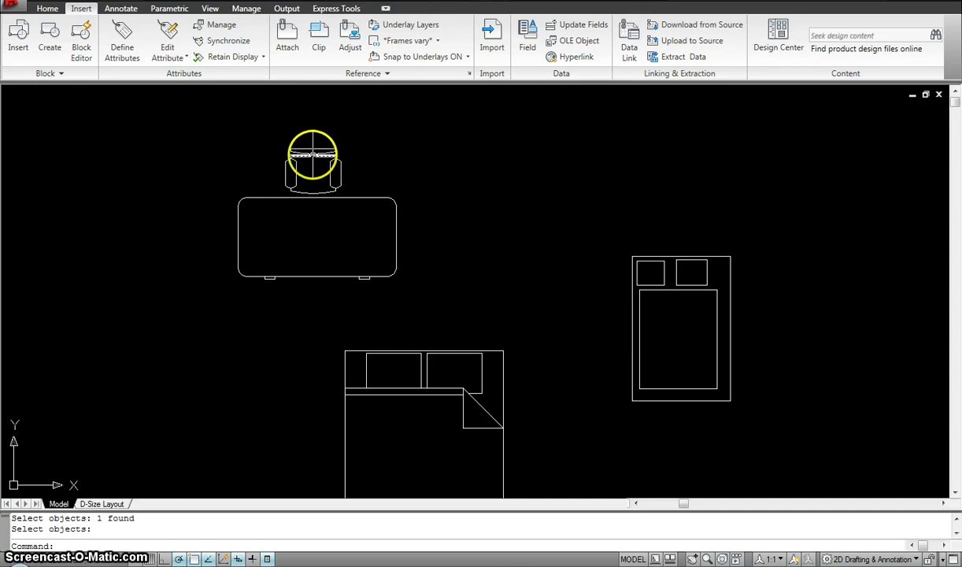
scroll(306, 149, "up", 5)
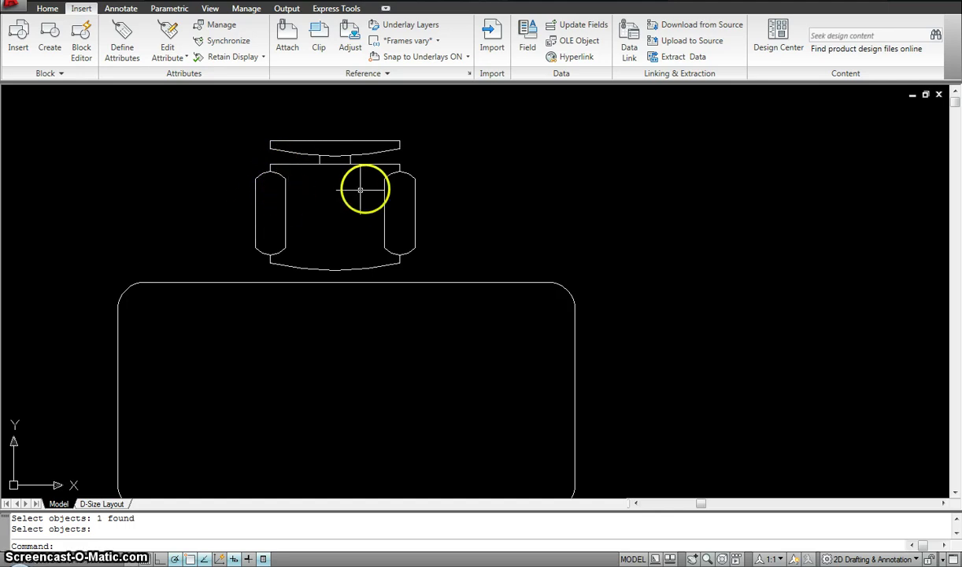
scroll(478, 177, "down", 2)
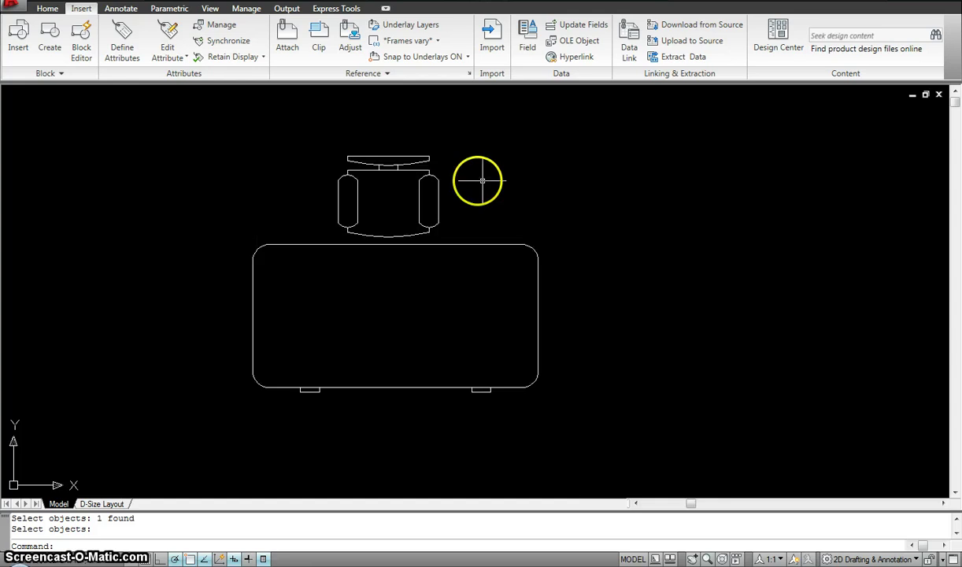
scroll(679, 207, "down", 4)
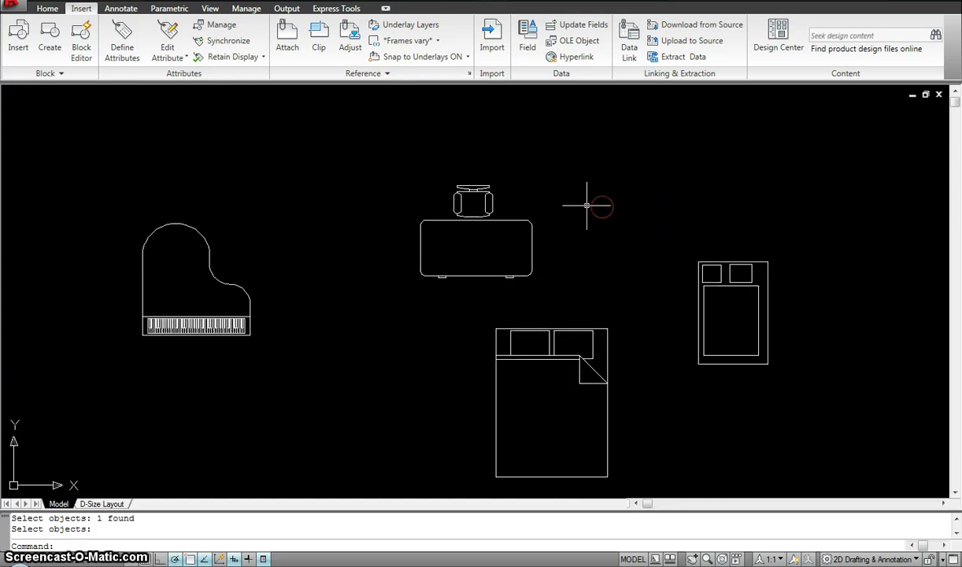
Step: Copy the exploded chair to an empty spot far left of the furniture
key("Return")
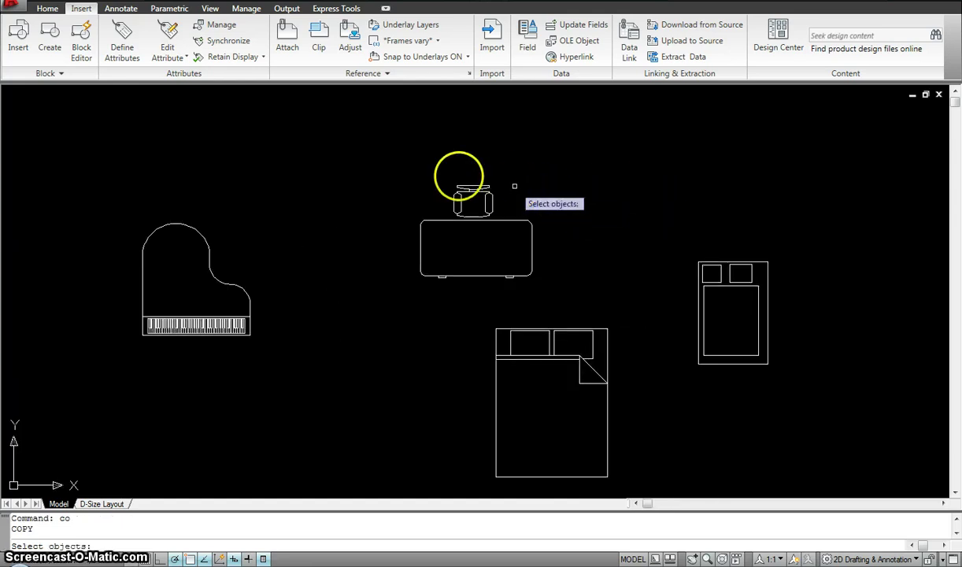
left_click(446, 173)
left_click(499, 222)
right_click(477, 200)
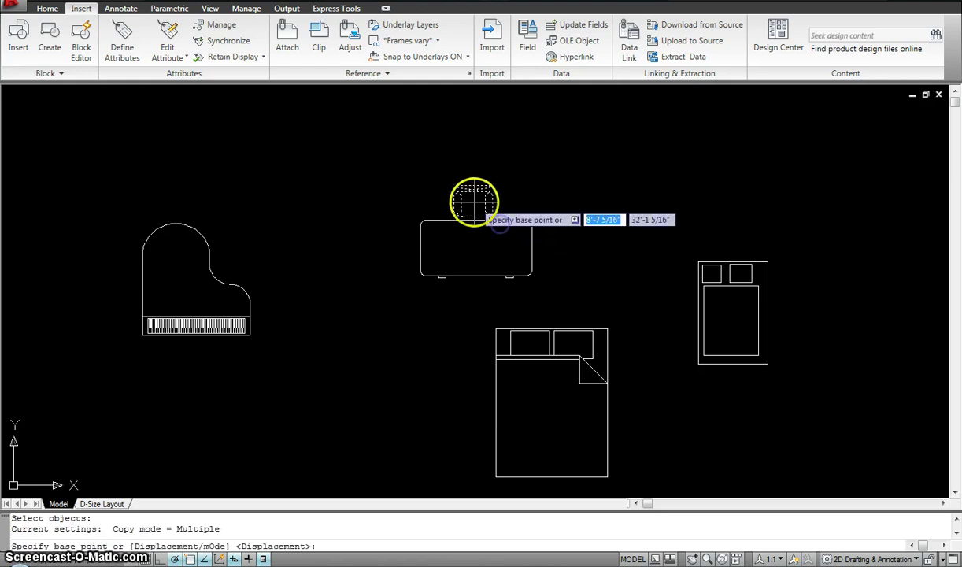
left_click(465, 197)
scroll(787, 189, "down", 3)
left_click(297, 198)
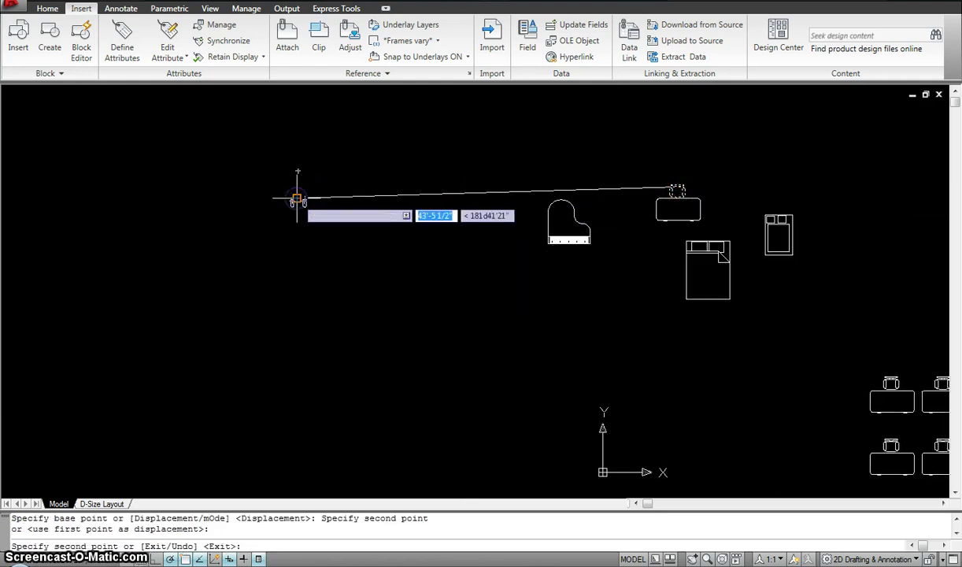
key("Escape")
scroll(298, 199, "up", 3)
scroll(297, 197, "up", 3)
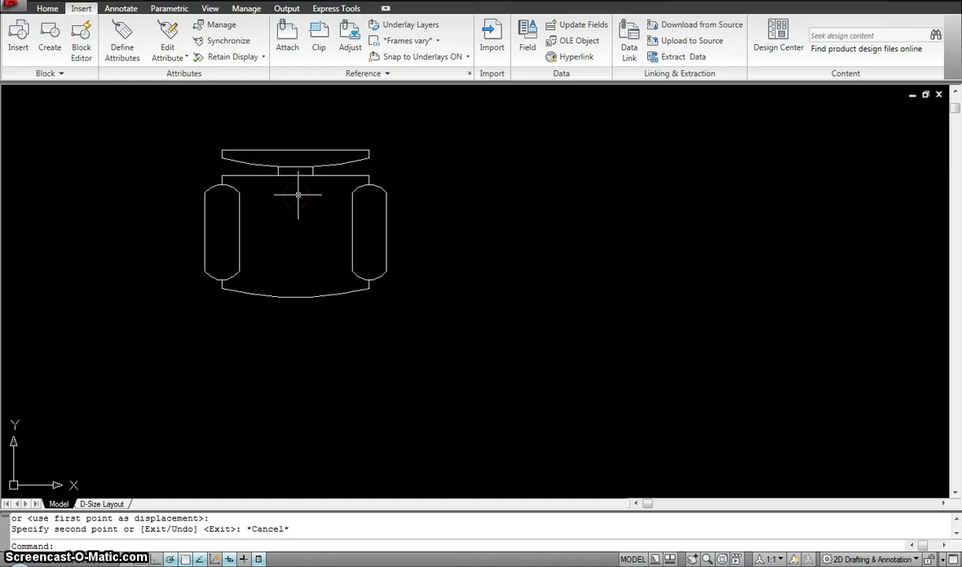
Step: Window-select all 20 lines of the copied chair
left_click(47, 9)
left_click(82, 10)
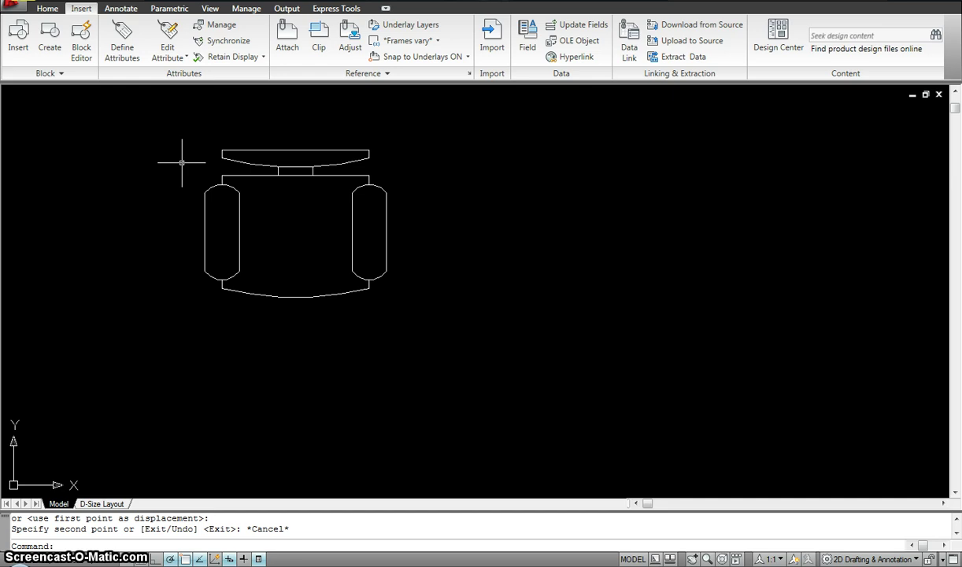
left_click(100, 96)
left_click(157, 278)
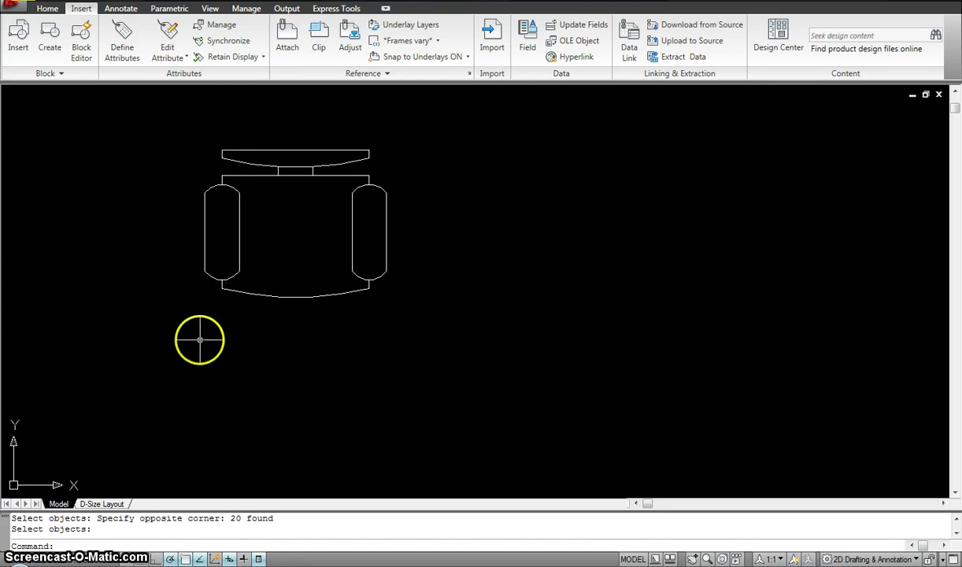
Step: Start WBLOCK and set the base point at the copied chair's top-left corner
type("wblock")
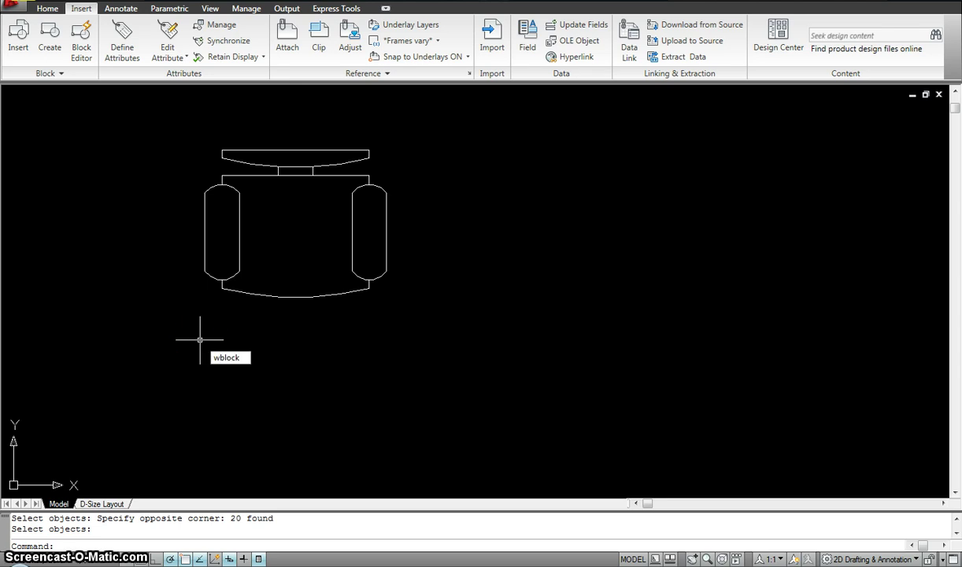
key("Return")
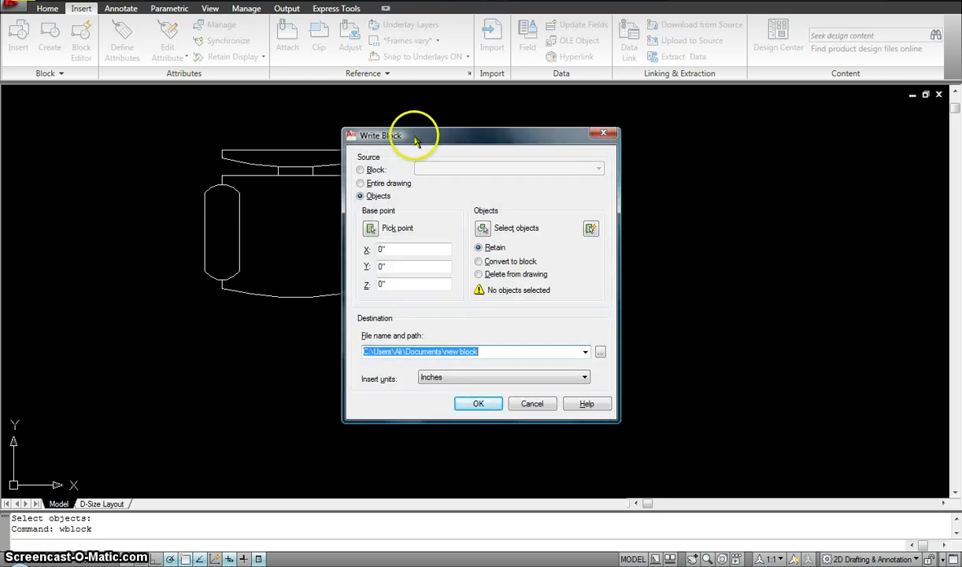
left_click_drag(408, 134, 488, 102)
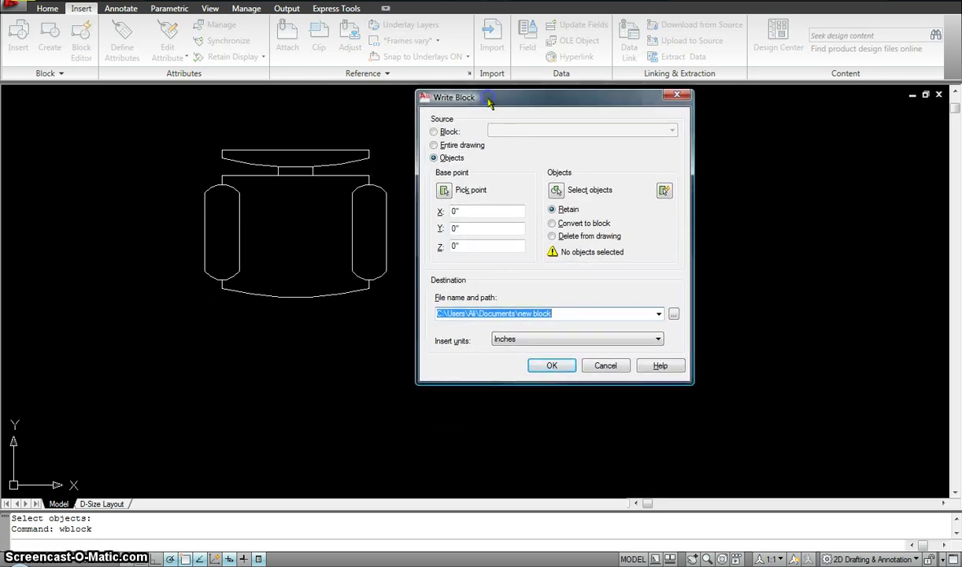
left_click(446, 191)
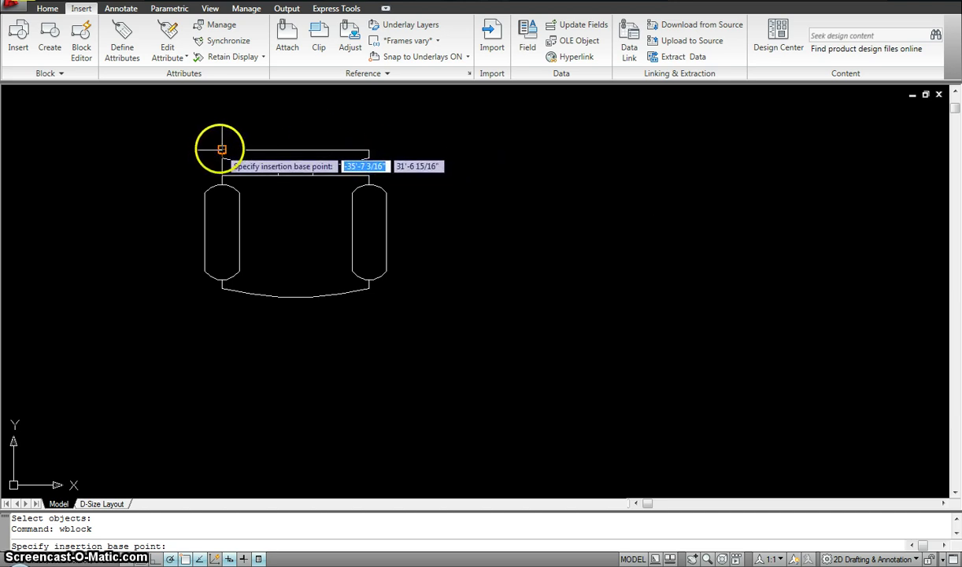
left_click(222, 149)
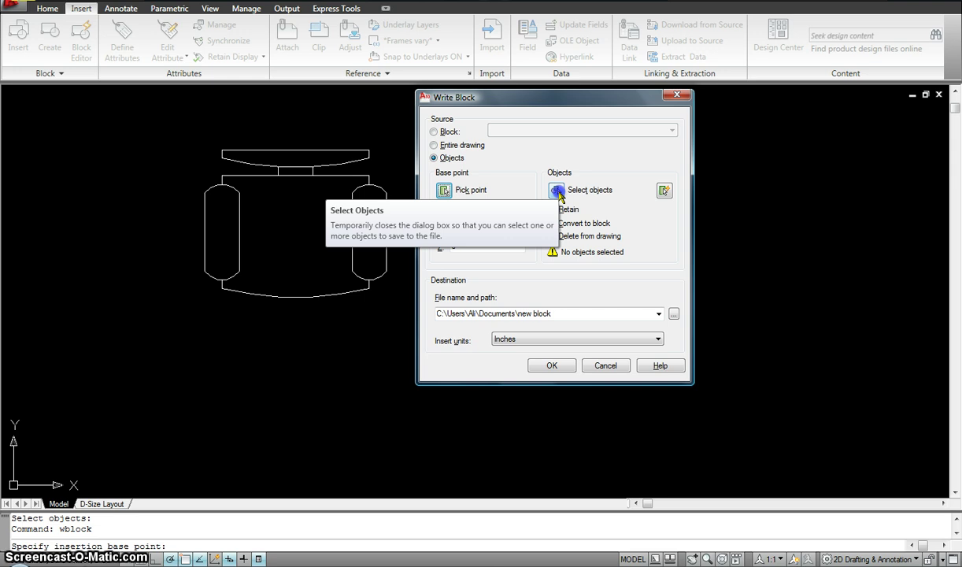
Step: Select the copied chair's 20 objects for the block export
left_click(558, 192)
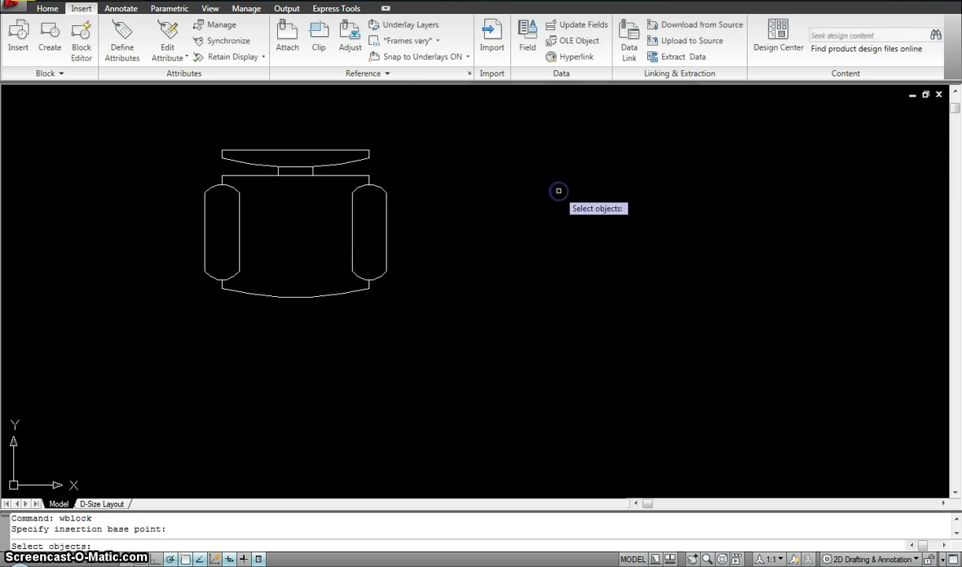
left_click(436, 134)
left_click(158, 338)
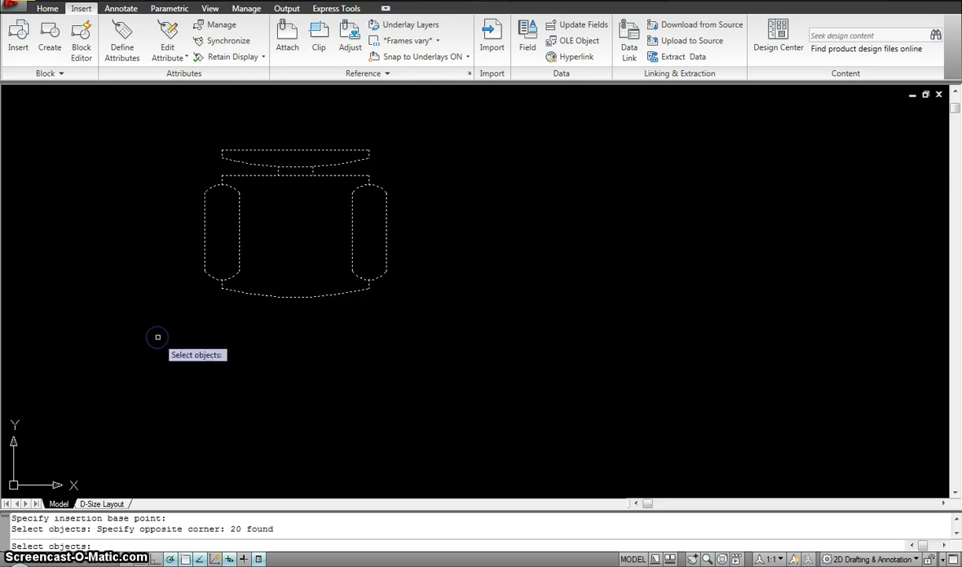
left_click(358, 246)
key("Return")
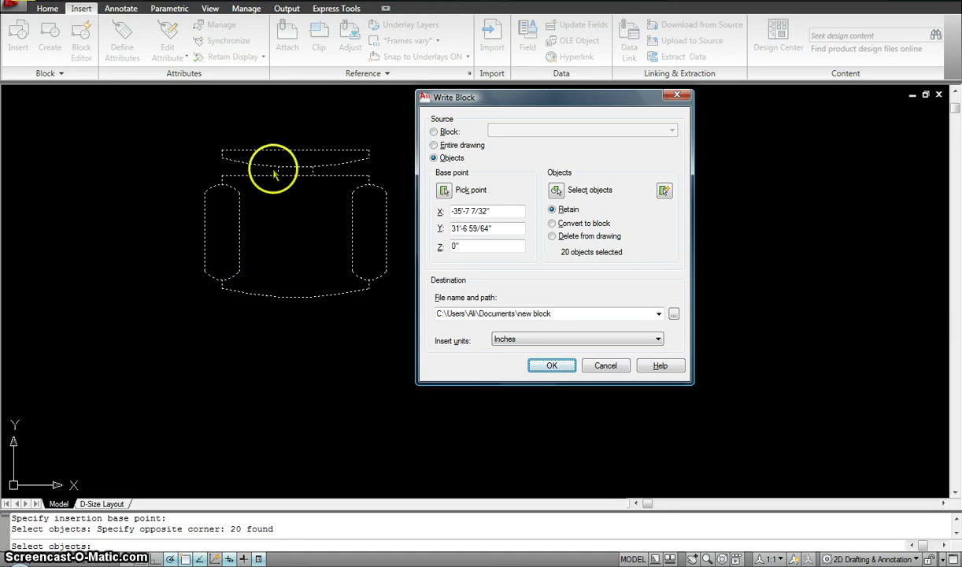
Step: Save the chair block as chair.dwg on the Desktop and write it out
left_click(674, 314)
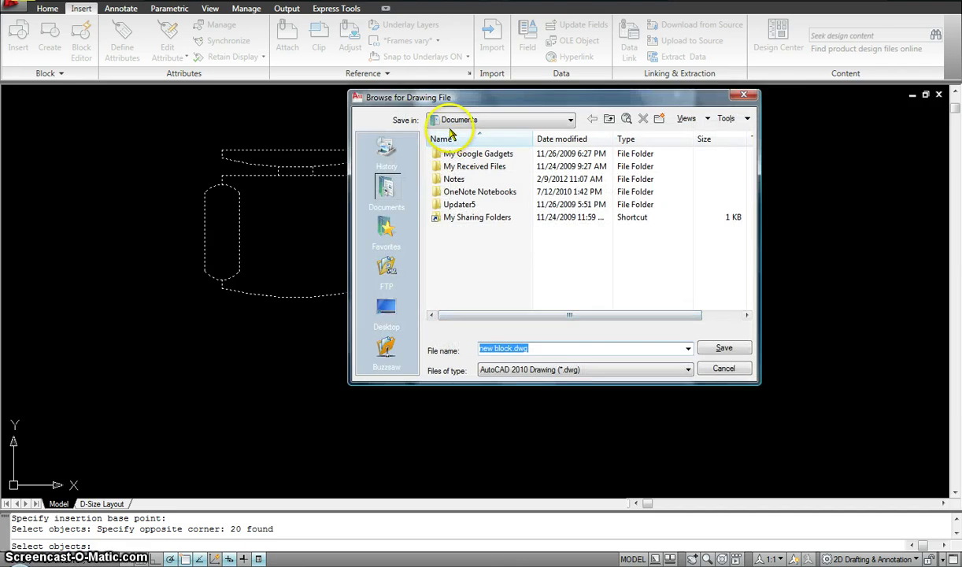
left_click(516, 118)
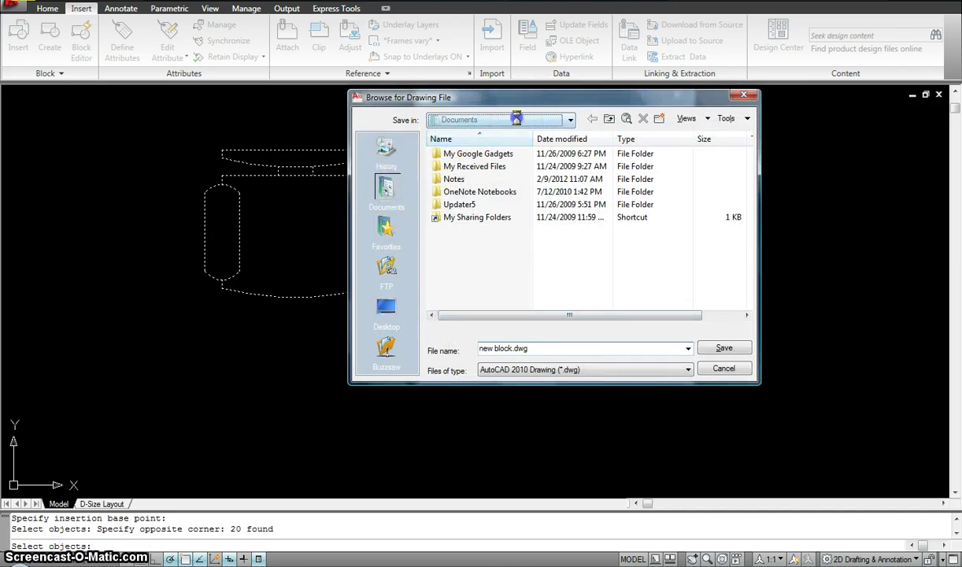
left_click(461, 132)
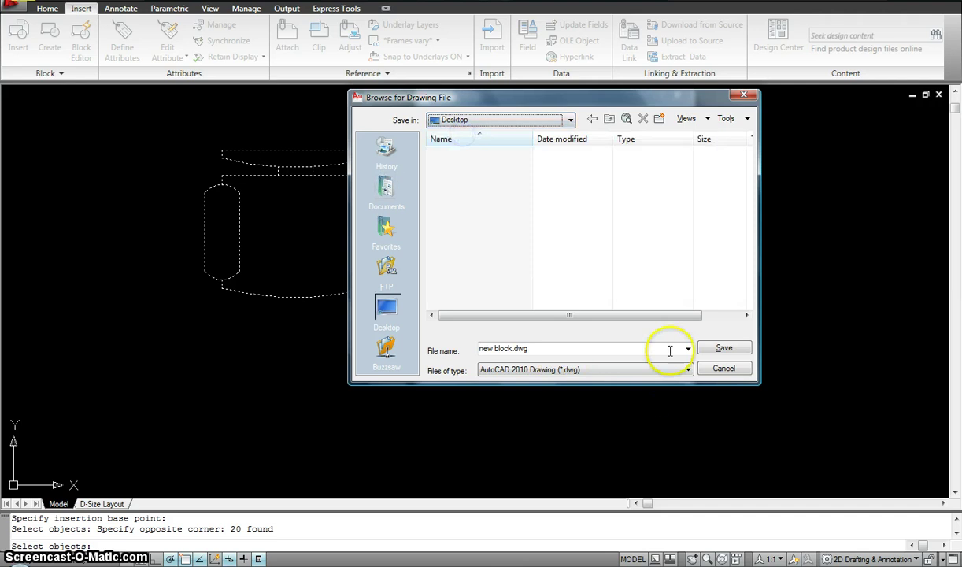
double_click(539, 351)
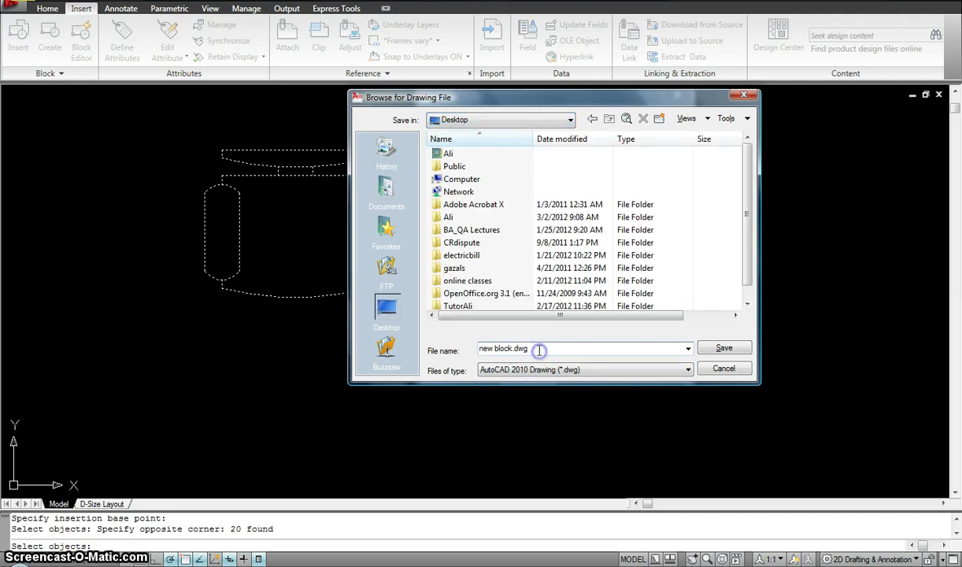
type("chair")
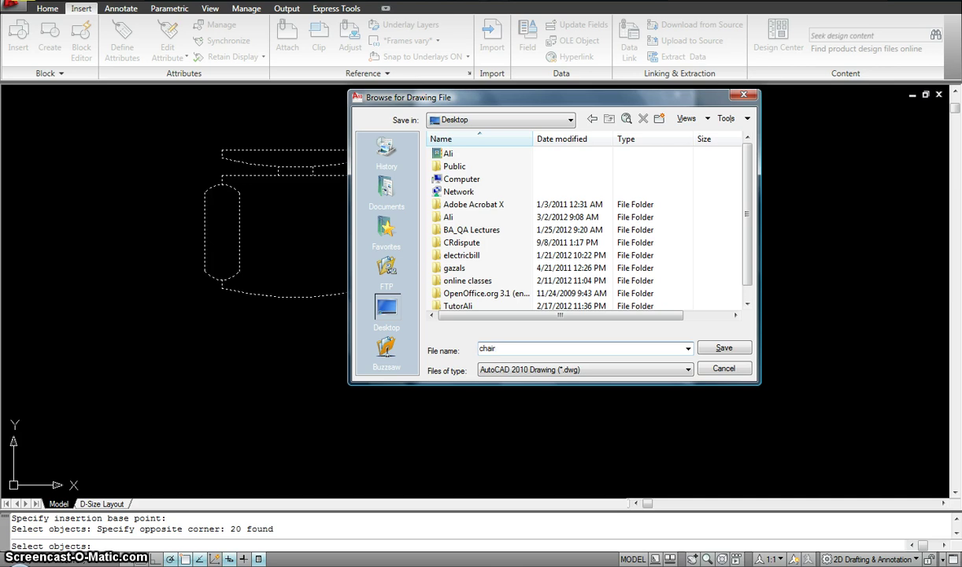
key("Return")
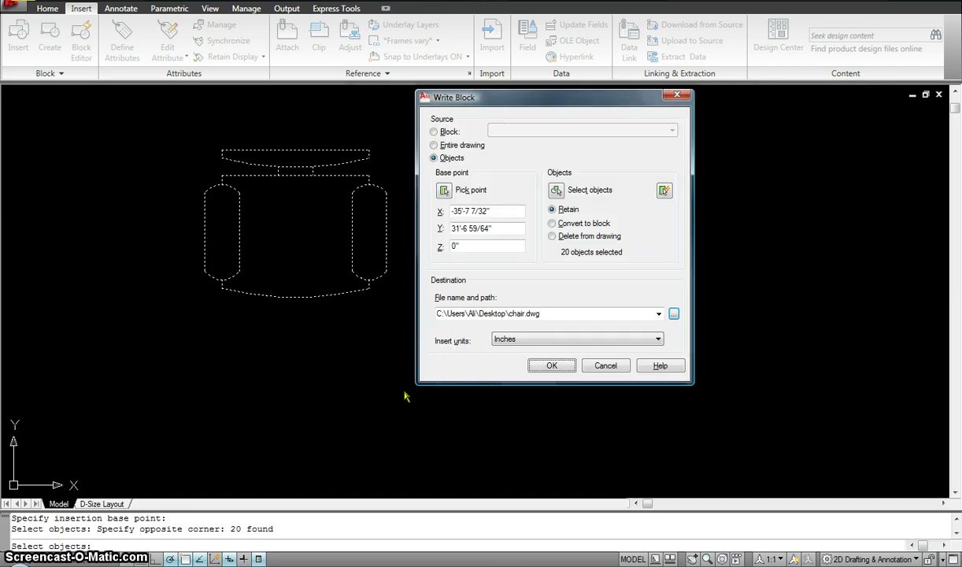
left_click(545, 366)
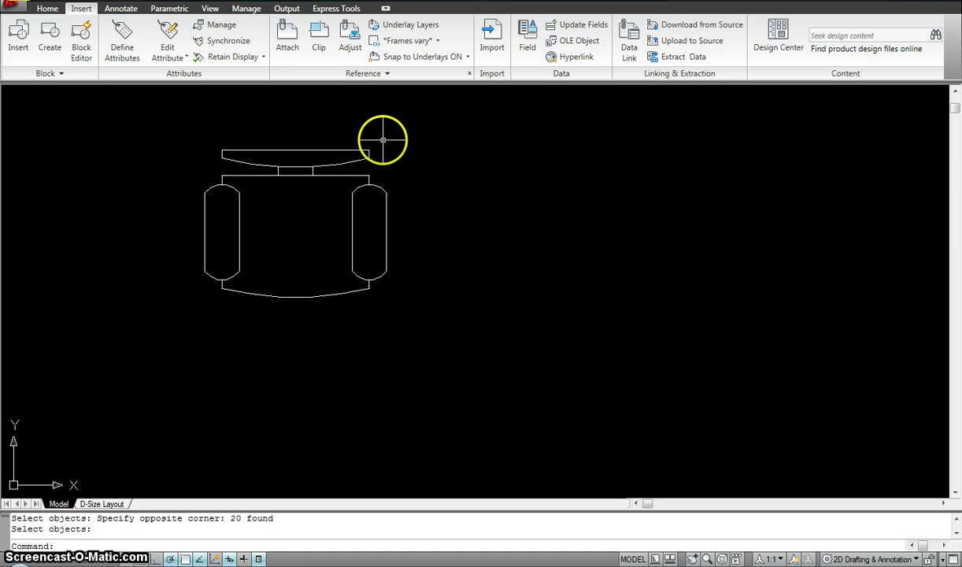
Step: Close Drawing2, cancelling the save prompt once, then choose No to discard the classroom layout changes
scroll(386, 145, "down", 5)
scroll(387, 150, "down", 3)
scroll(468, 174, "down", 3)
middle_click_drag(498, 185, 396, 161)
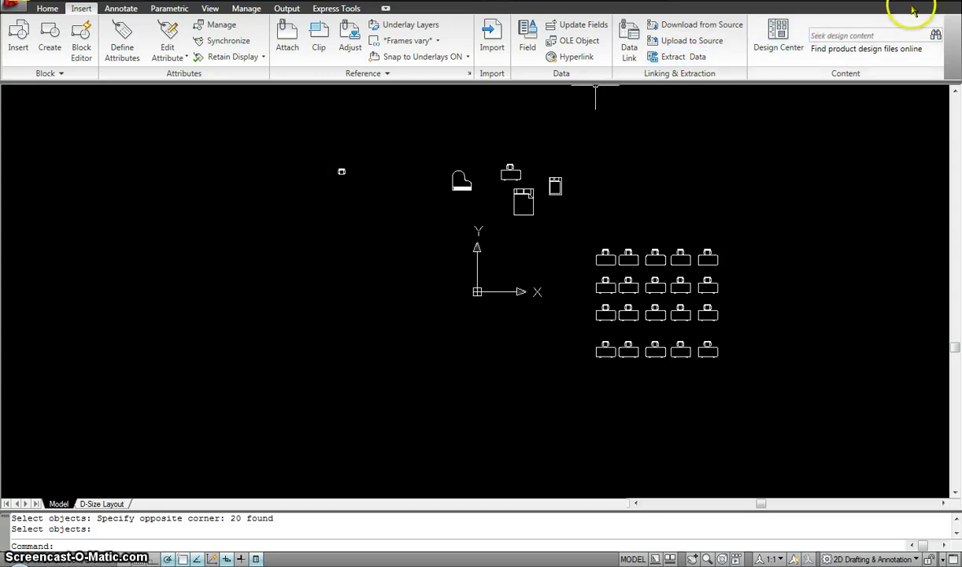
scroll(436, 144, "up", 3)
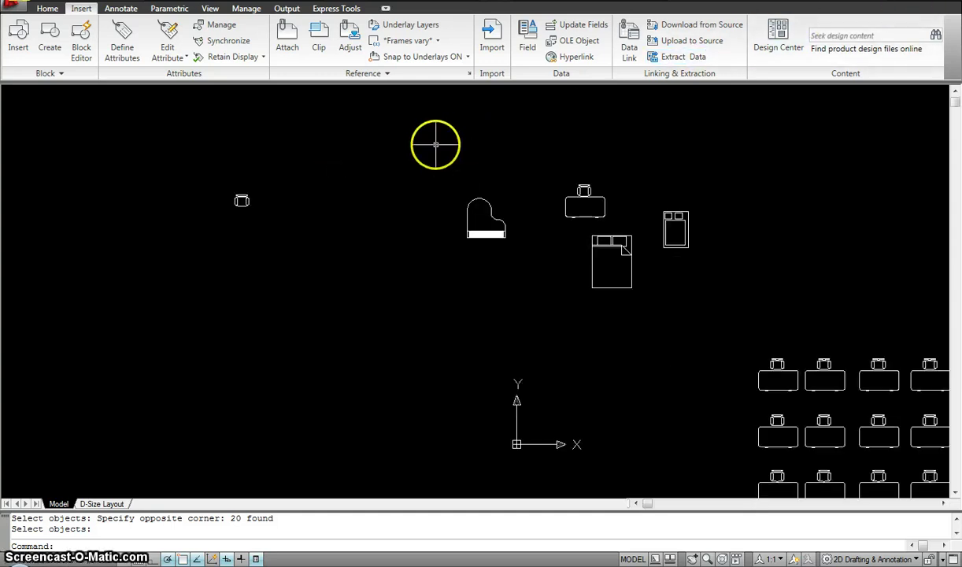
left_click(933, 96)
left_click(937, 95)
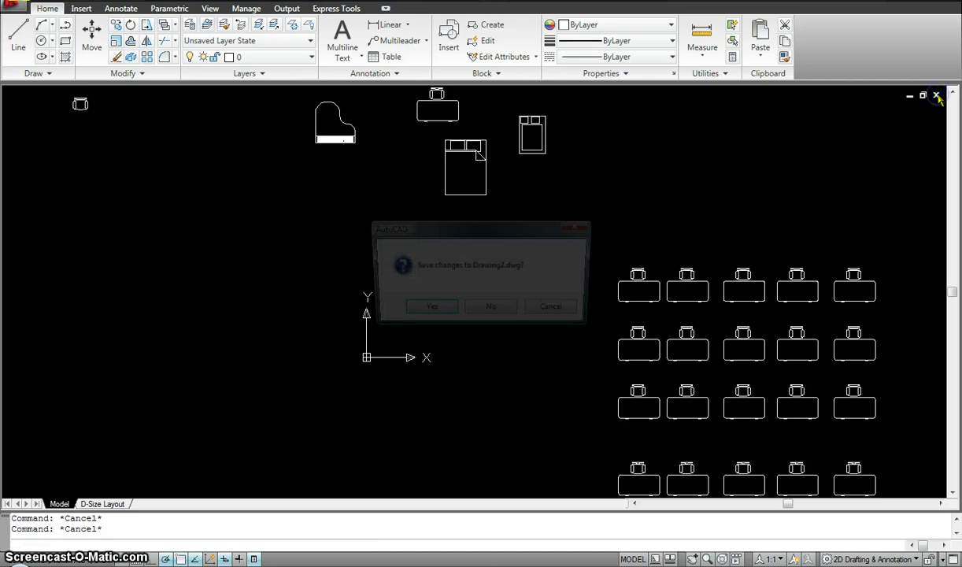
left_click(425, 312)
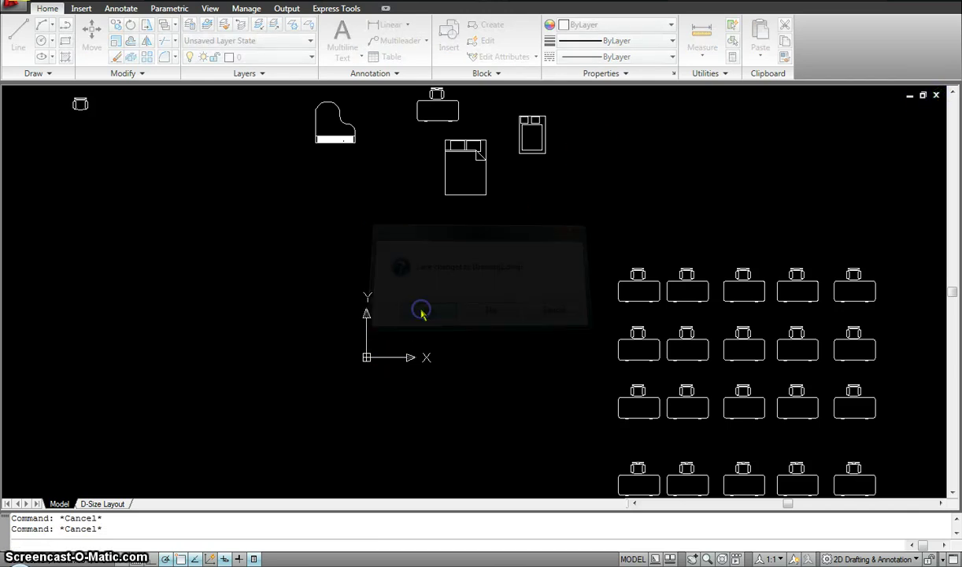
left_click(650, 407)
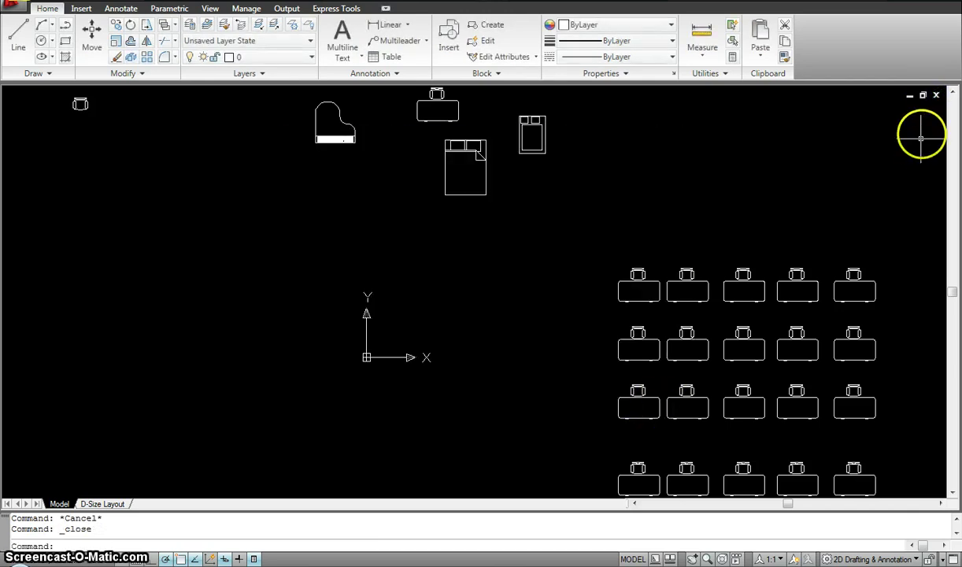
left_click(937, 95)
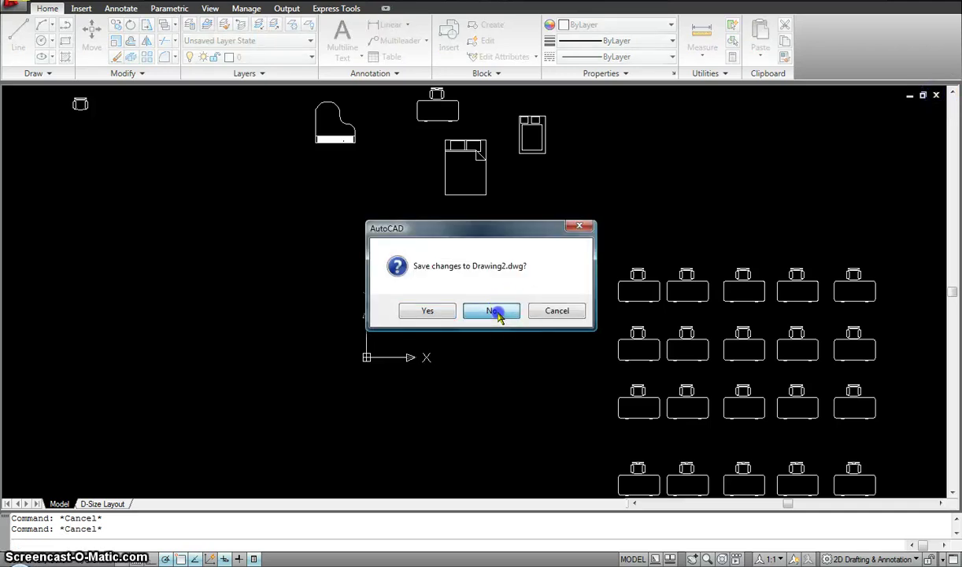
left_click(493, 313)
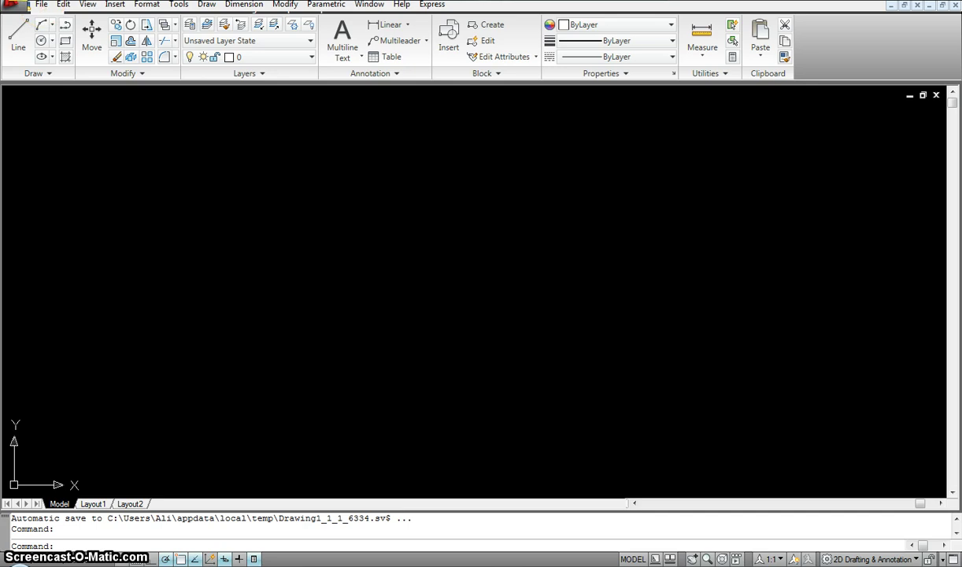
Step: Start a new drawing from the Tutorial-iArch.dwt template and switch to its Model tab
key("ctrl+n")
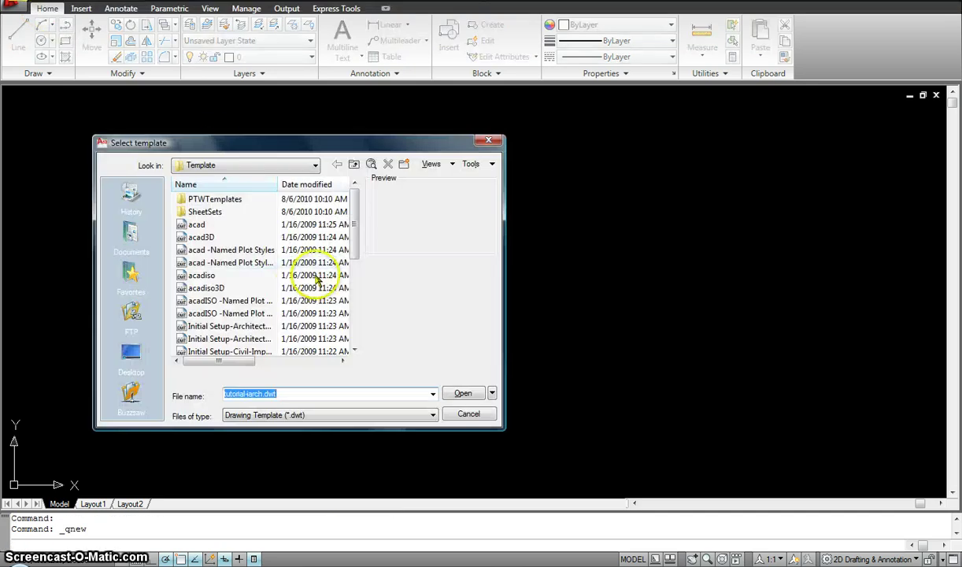
left_click_drag(354, 219, 354, 311)
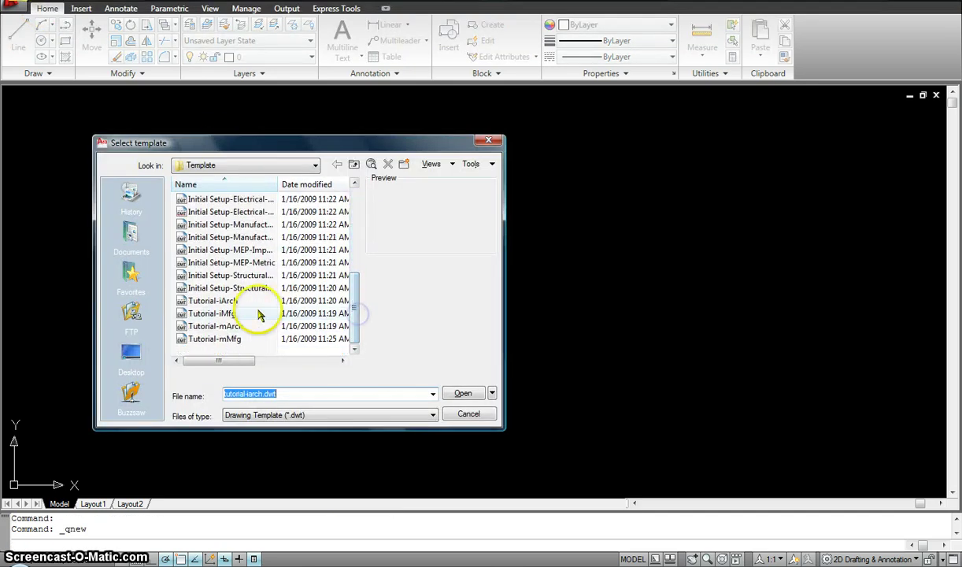
left_click(222, 306)
left_click(463, 394)
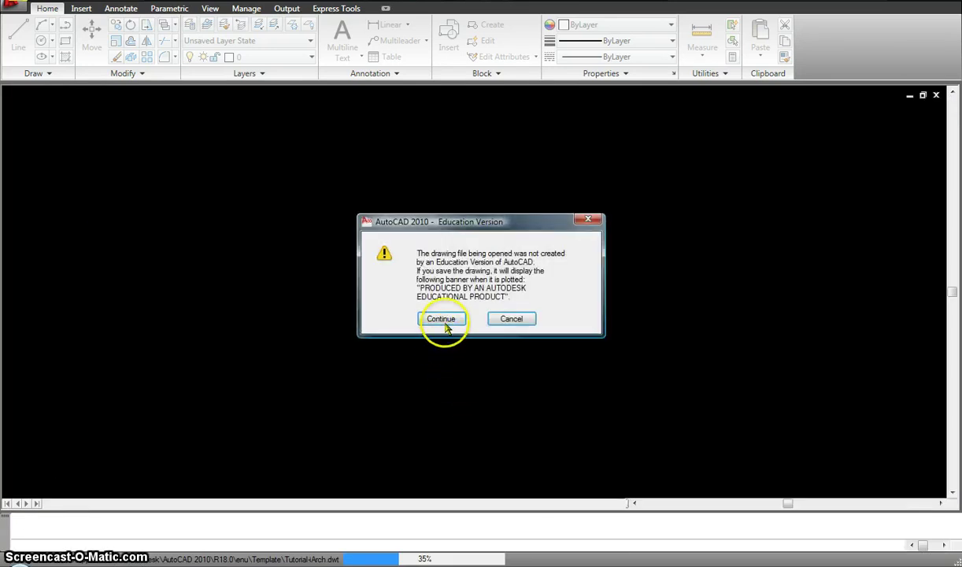
left_click(443, 322)
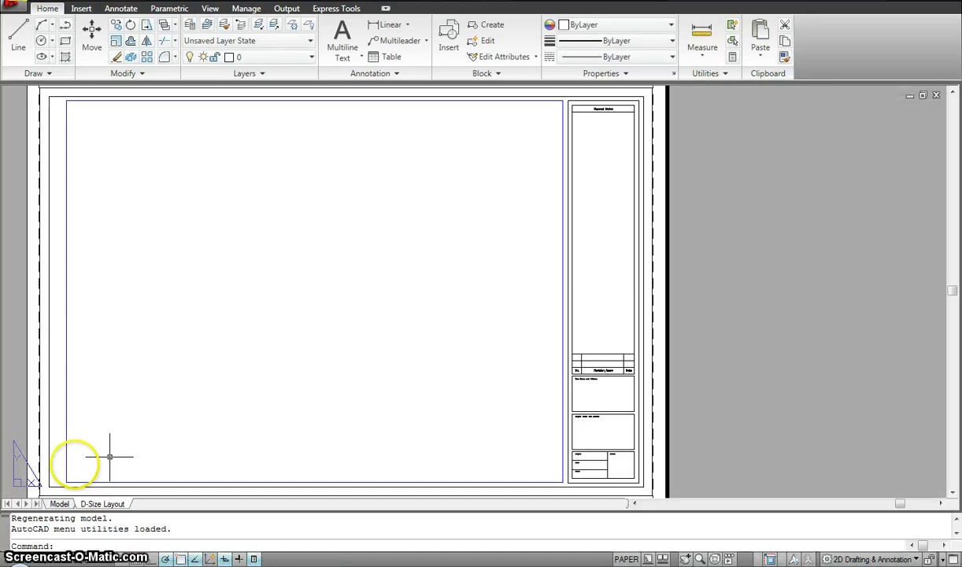
left_click(61, 504)
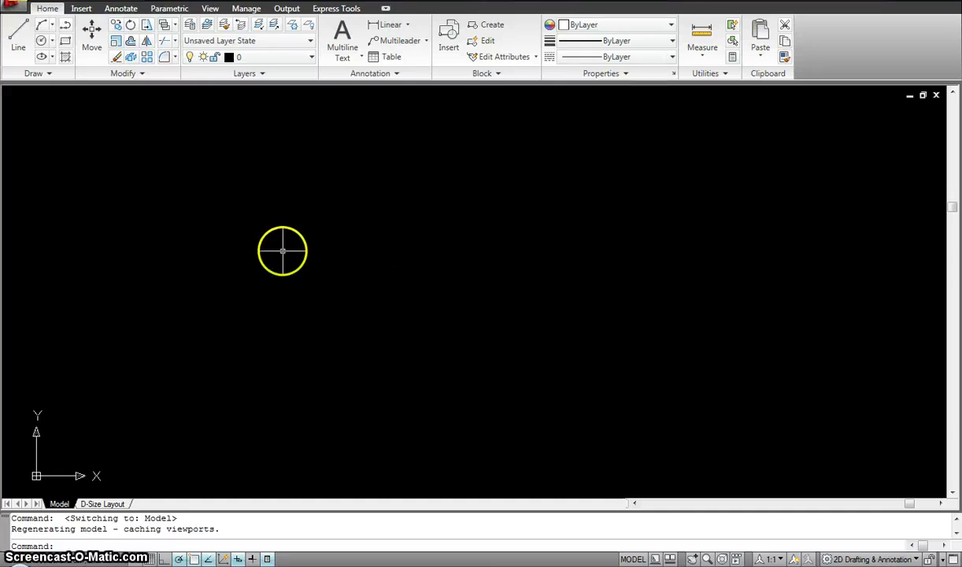
Step: Insert Desktop\chair.dwg as a block at scale 1 and 0° rotation
left_click(82, 10)
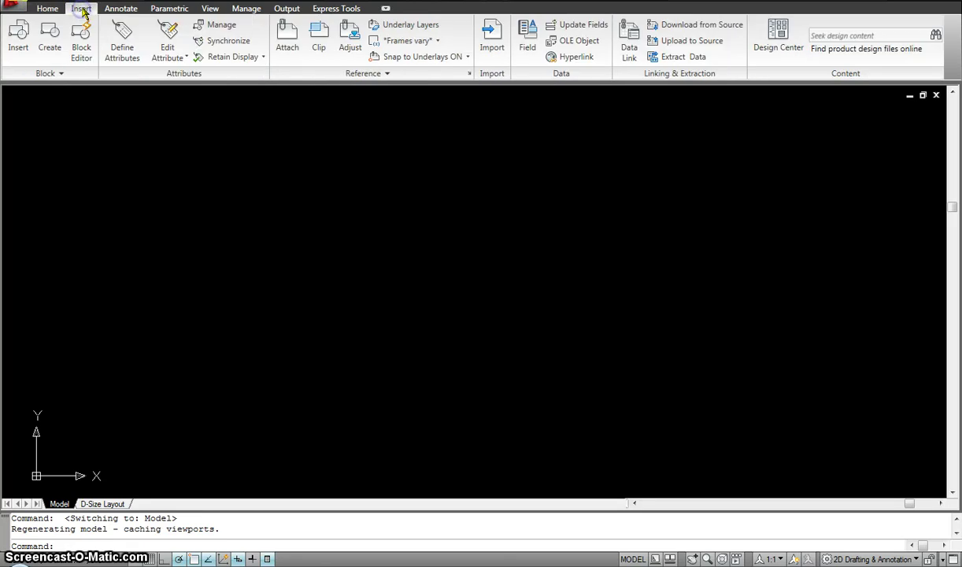
left_click(21, 36)
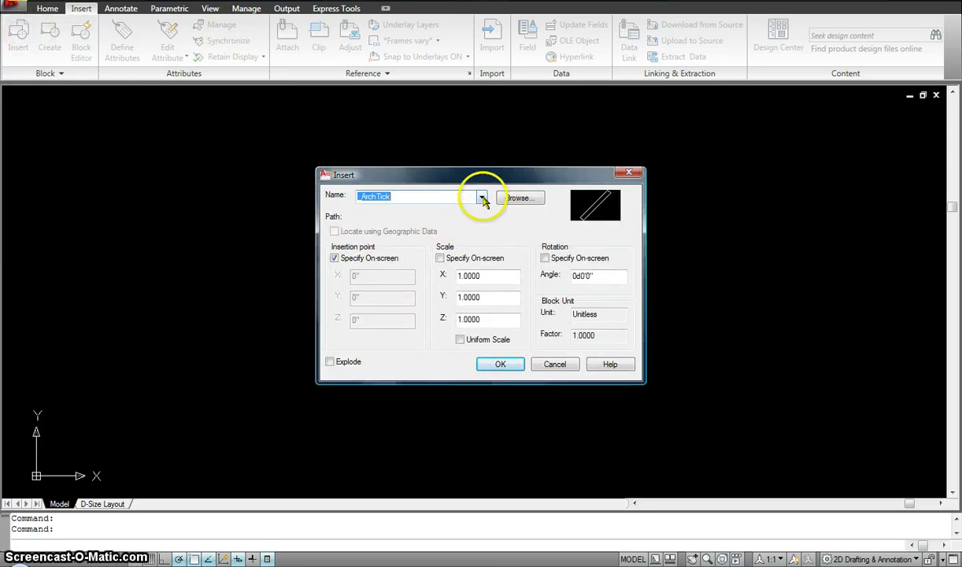
left_click(517, 198)
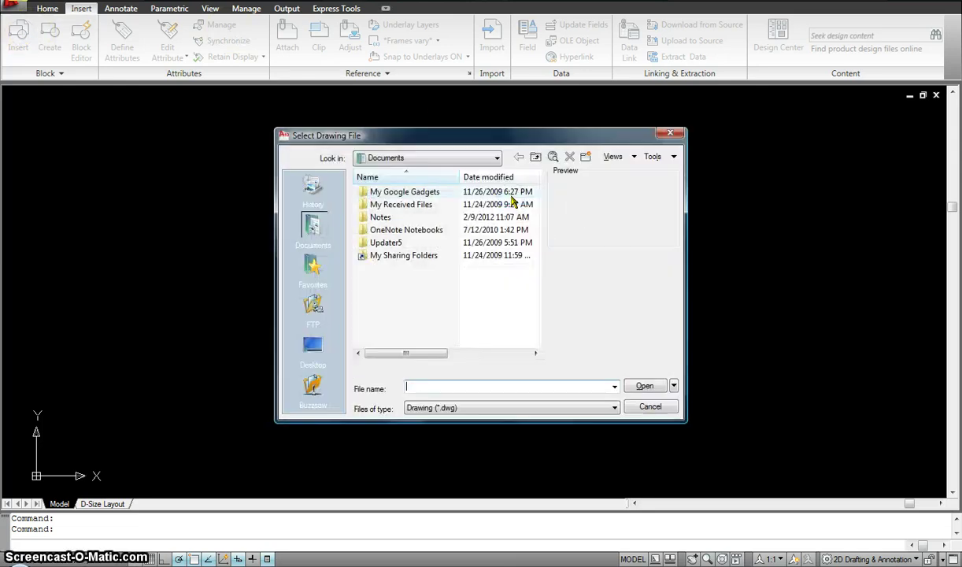
left_click(496, 157)
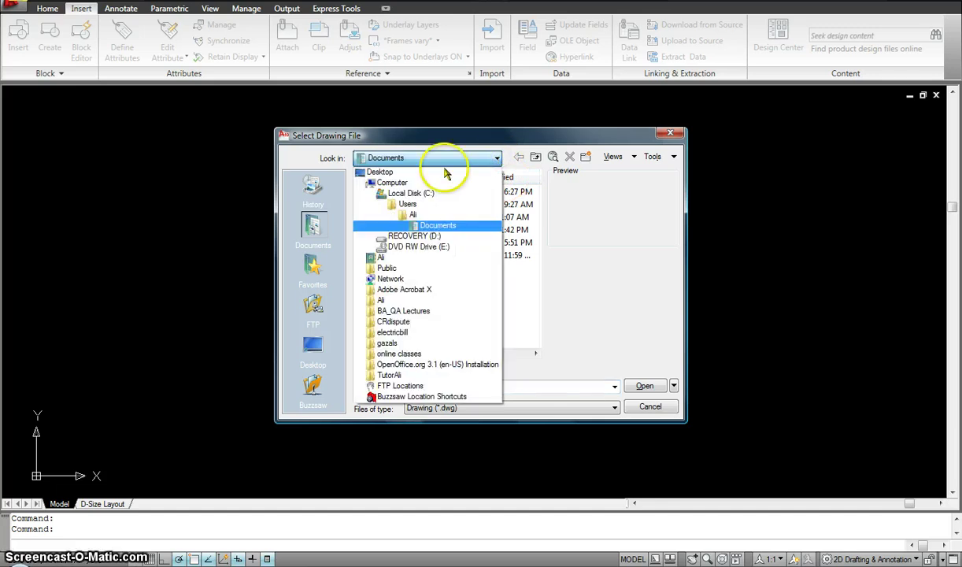
left_click(393, 172)
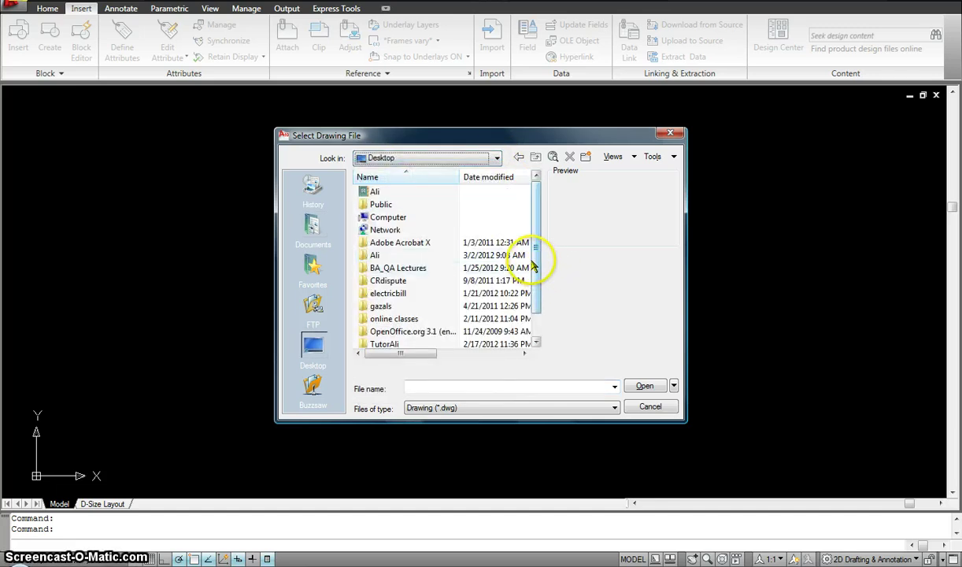
left_click_drag(533, 268, 537, 301)
left_click(376, 333)
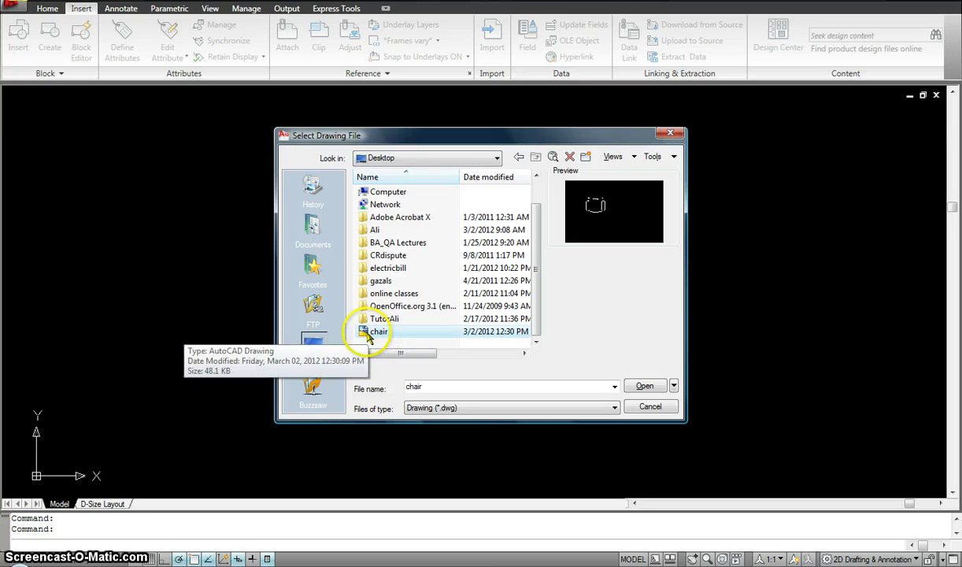
left_click(645, 386)
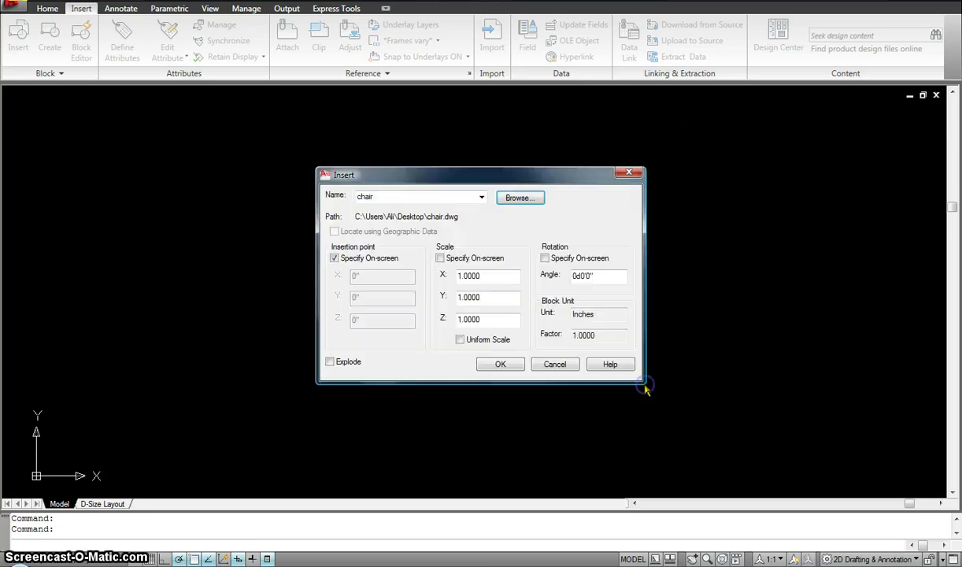
left_click(505, 368)
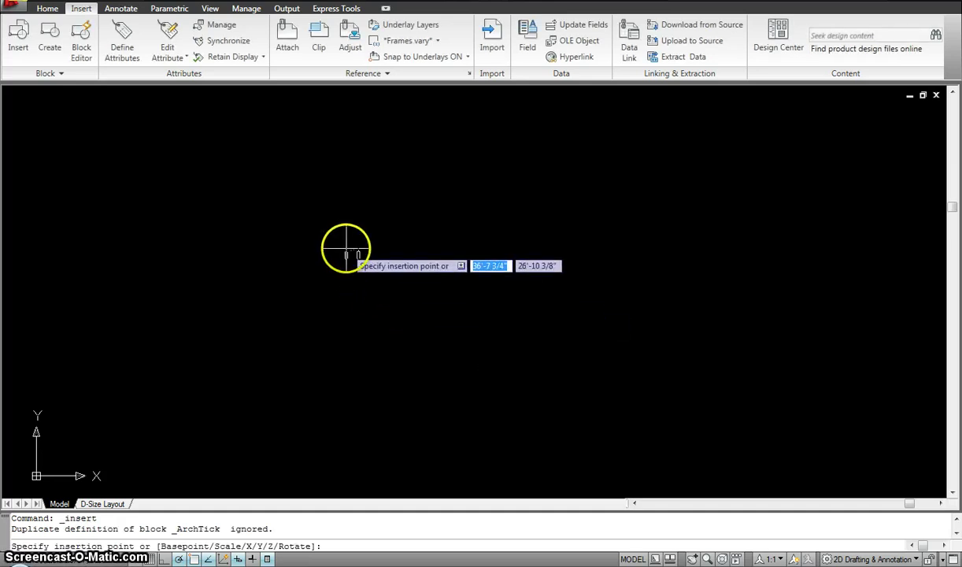
scroll(347, 248, "up", 2)
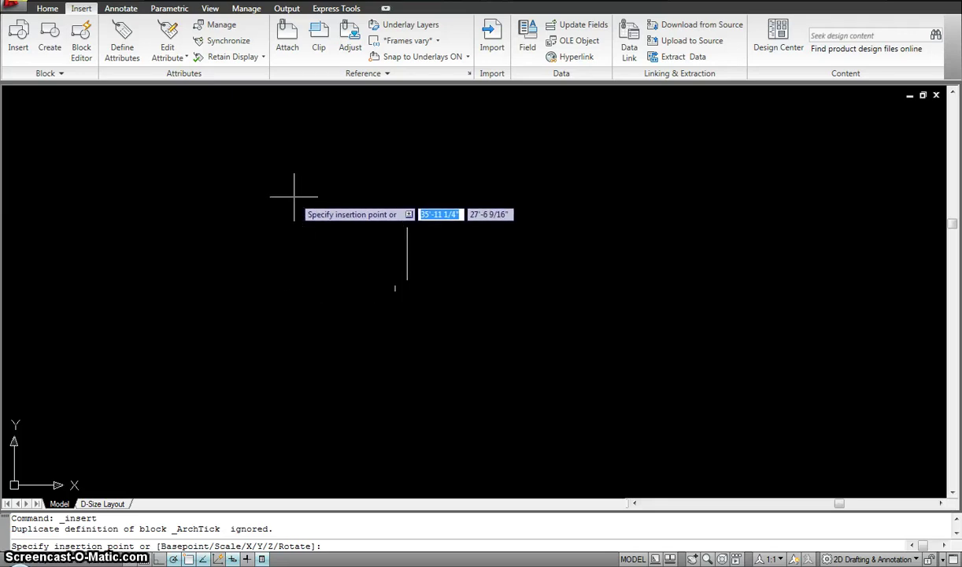
Step: Place the chair block in model space and zoom out to leave room for copies
left_click(295, 198)
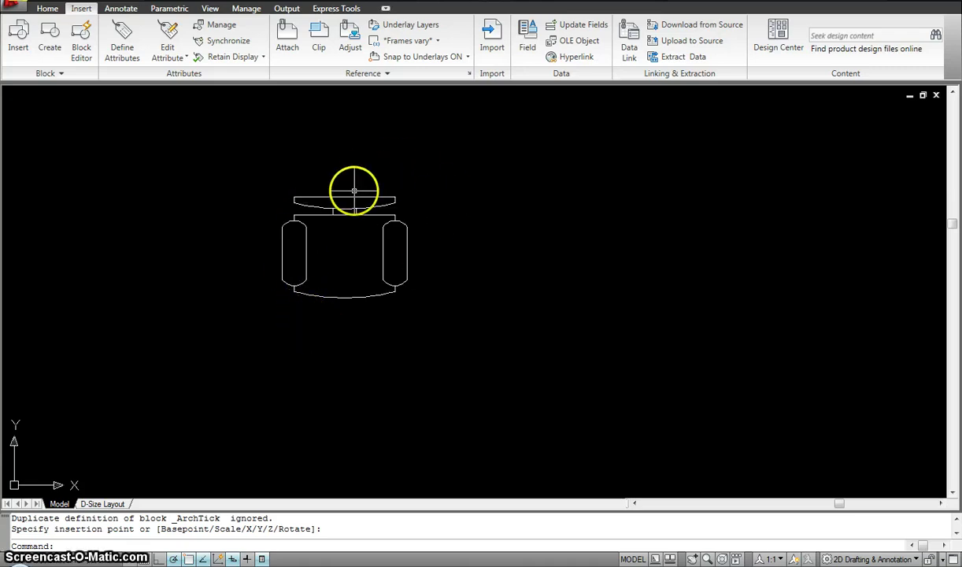
mouse_move(354, 197)
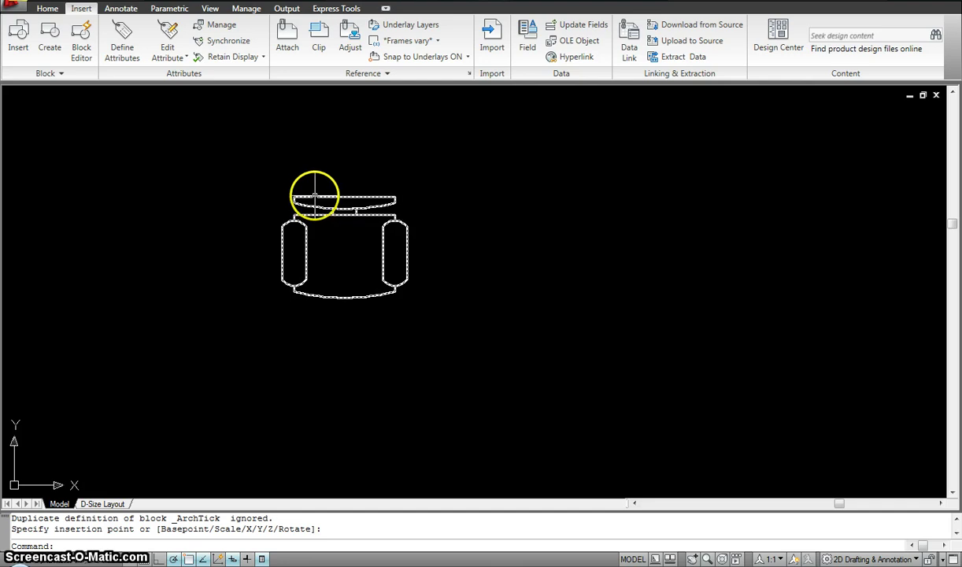
mouse_move(315, 197)
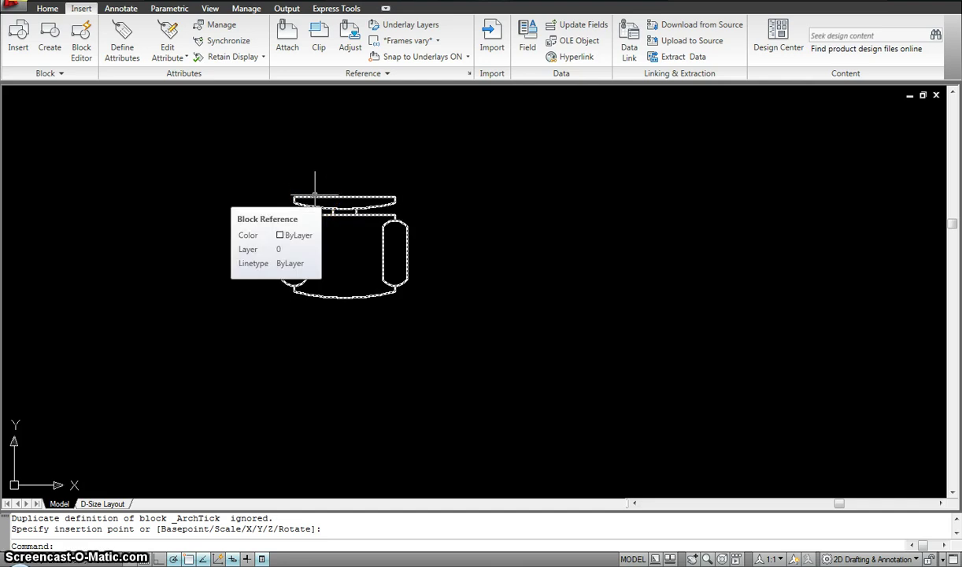
scroll(242, 172, "down", 2)
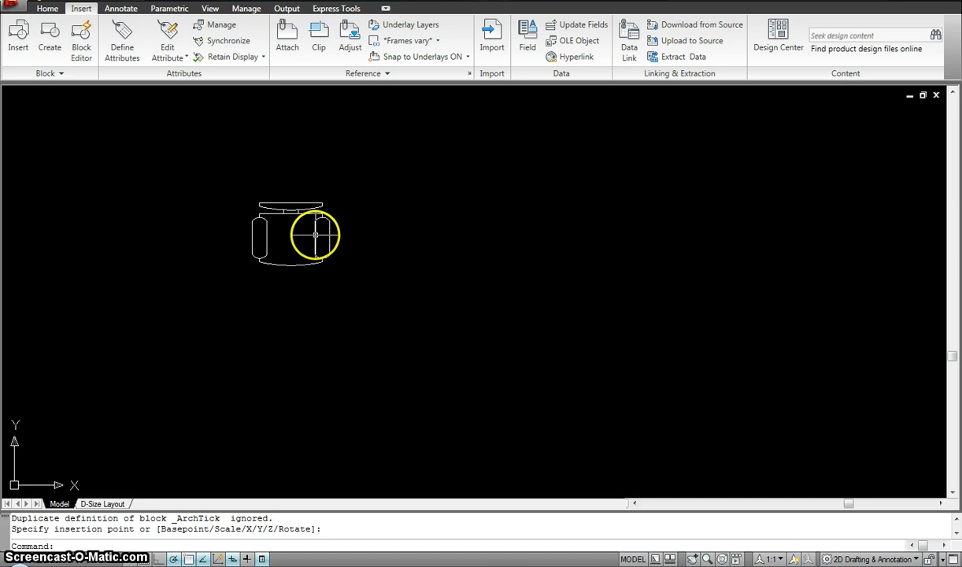
mouse_move(314, 234)
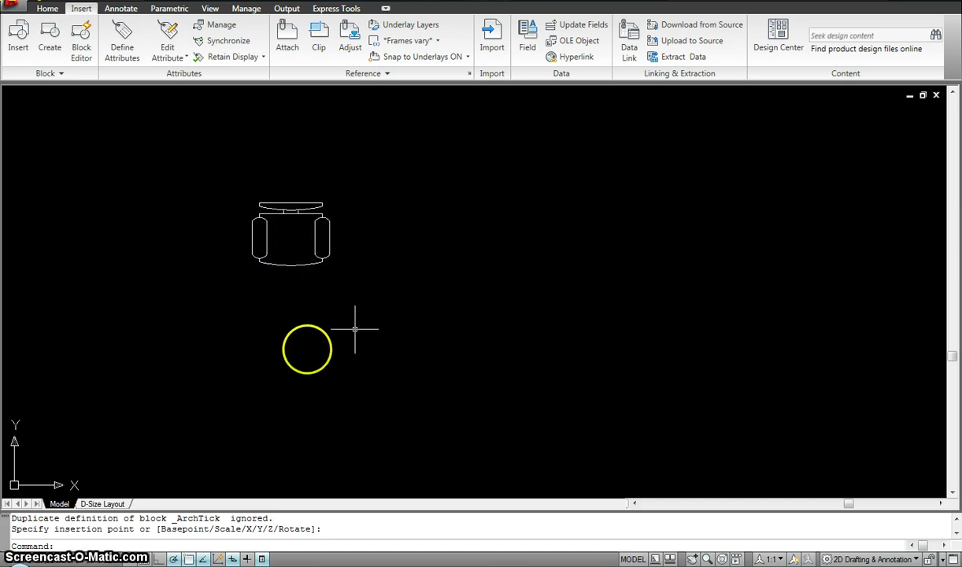
scroll(461, 219, "down", 2)
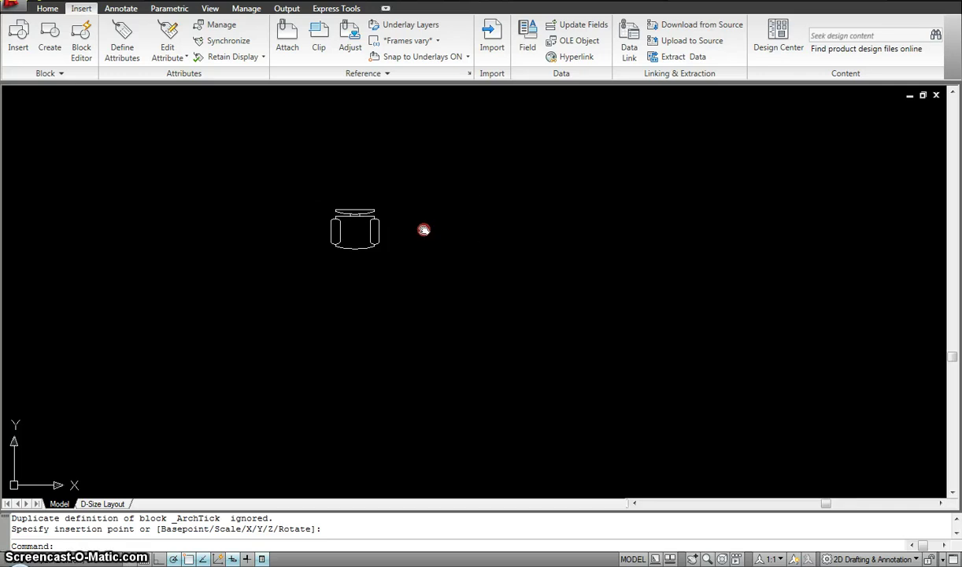
Step: Copy the chair five times to the right to form a row of six chairs
middle_click_drag(423, 228, 356, 247)
key("Return")
left_click(275, 328)
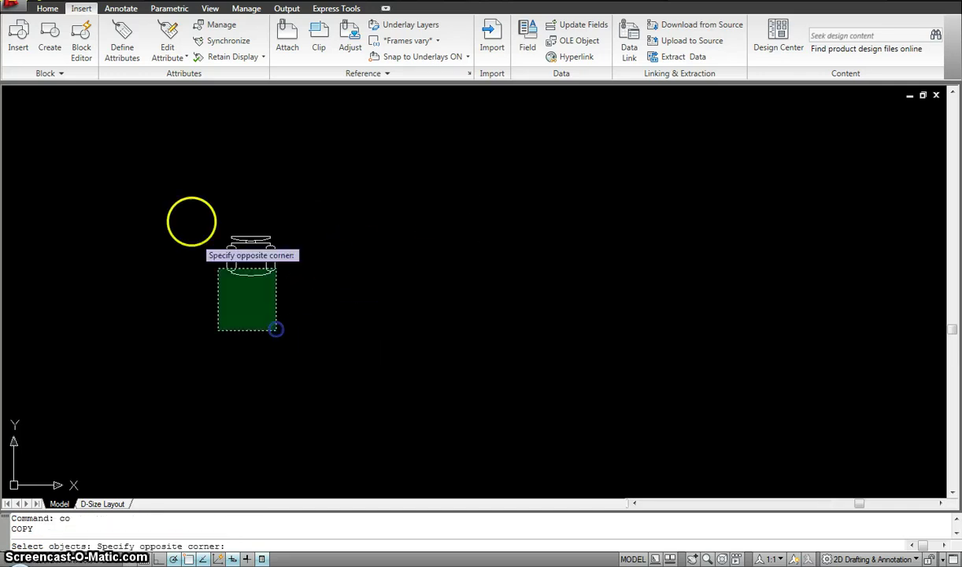
left_click(187, 213)
key("Return")
left_click(211, 313)
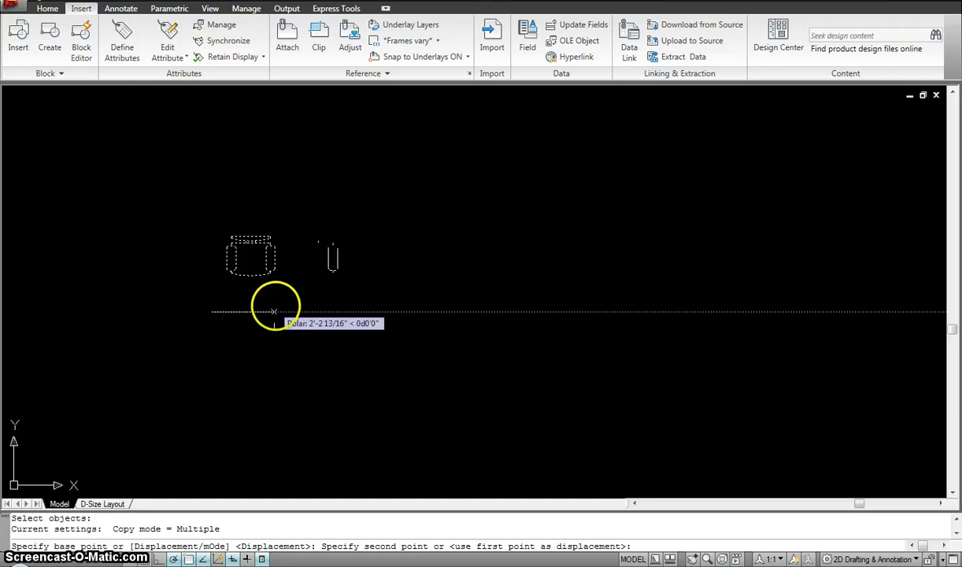
left_click(278, 313)
left_click(341, 309)
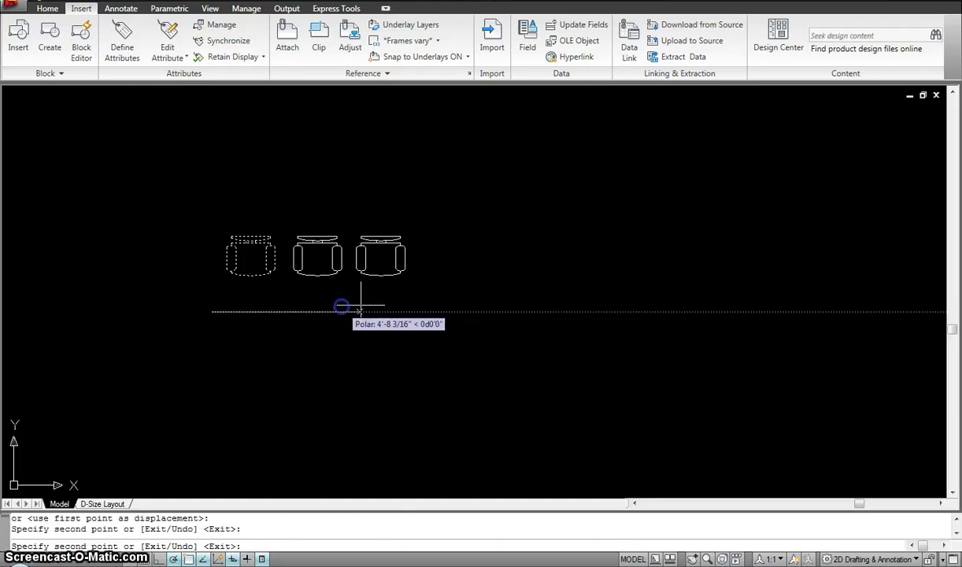
left_click(412, 306)
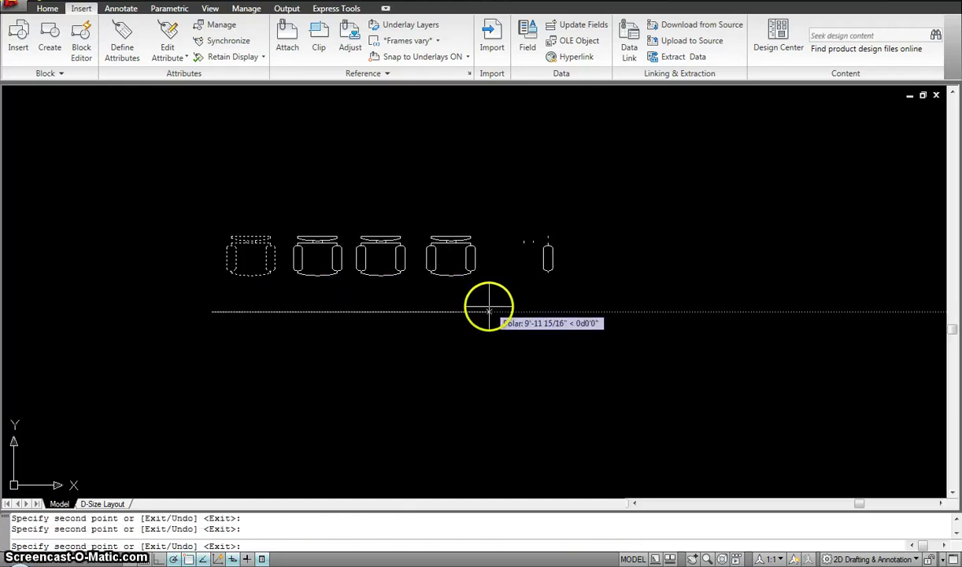
left_click(489, 309)
left_click(559, 312)
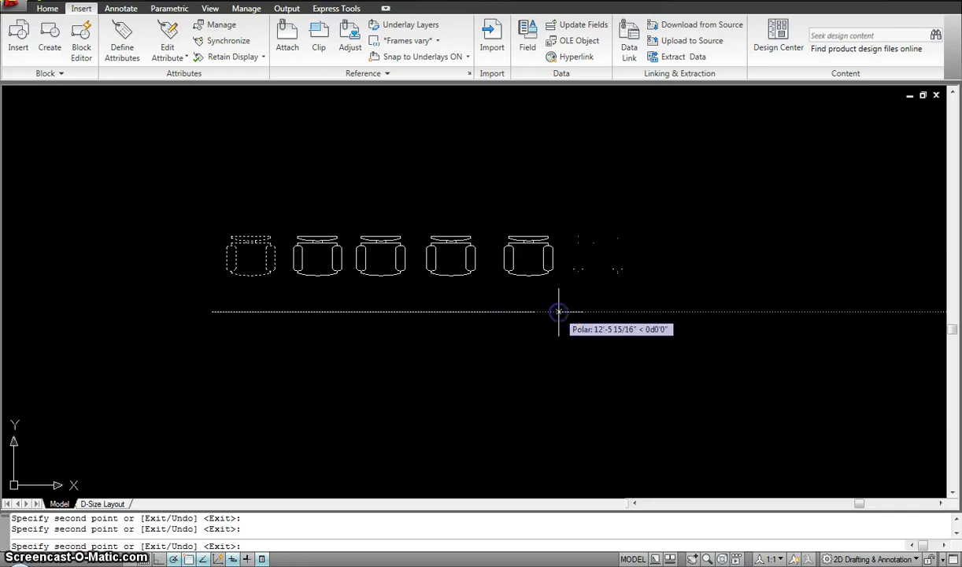
key("Escape")
Step: Copy the six-chair row downward three times with CO, making four rows
type("co")
key("Return")
left_click(682, 310)
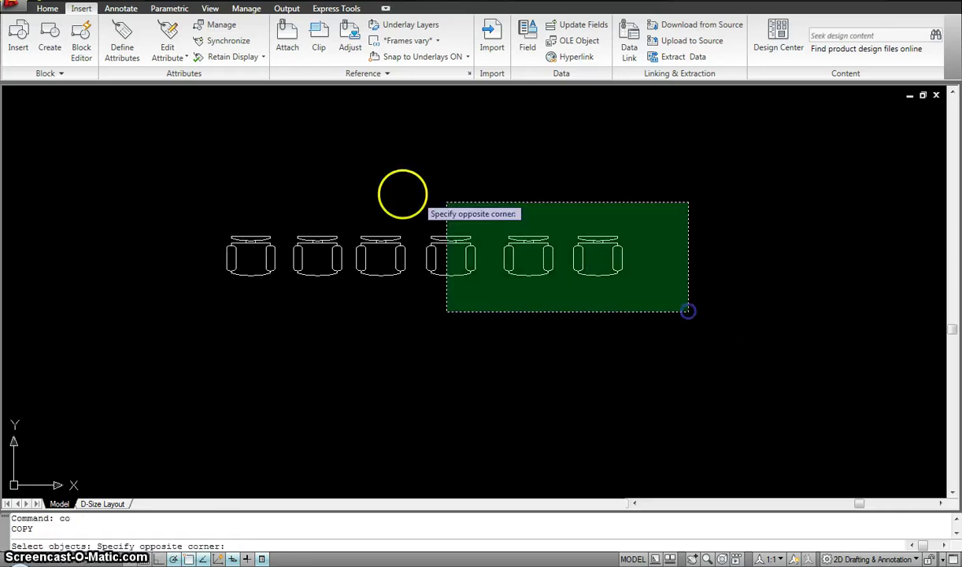
left_click(153, 191)
key("Return")
left_click(178, 169)
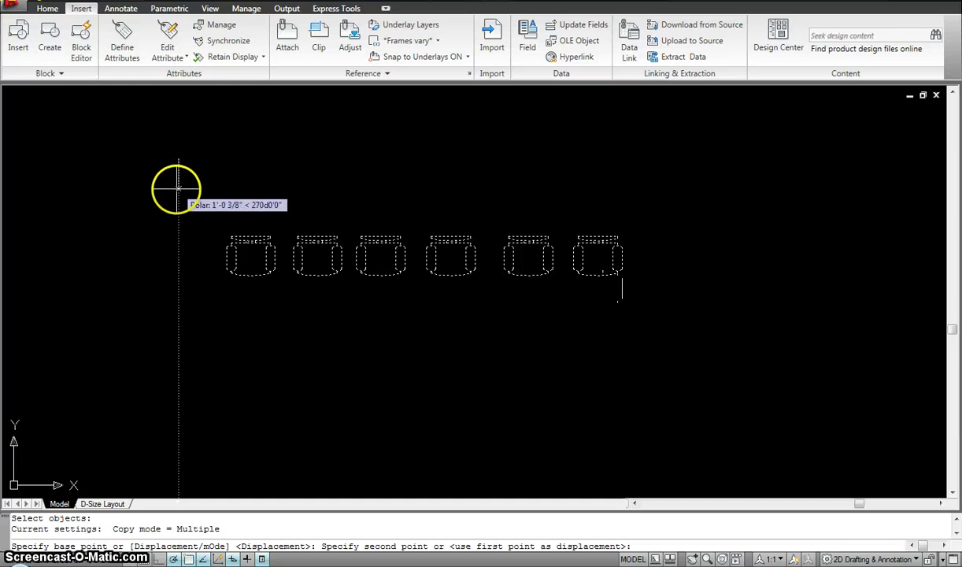
left_click(177, 213)
left_click(177, 214)
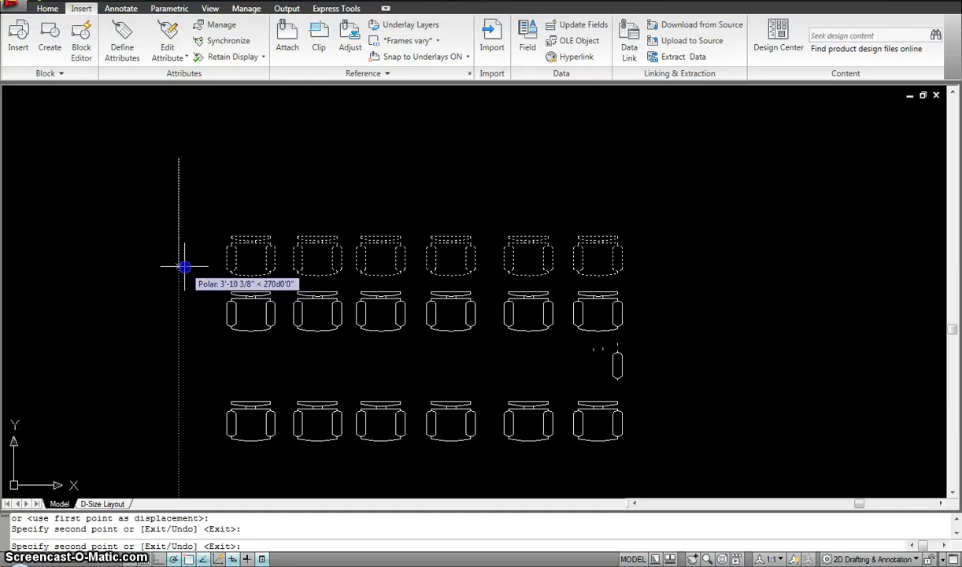
left_click(180, 268)
key("Escape")
middle_click_drag(321, 150, 313, 128)
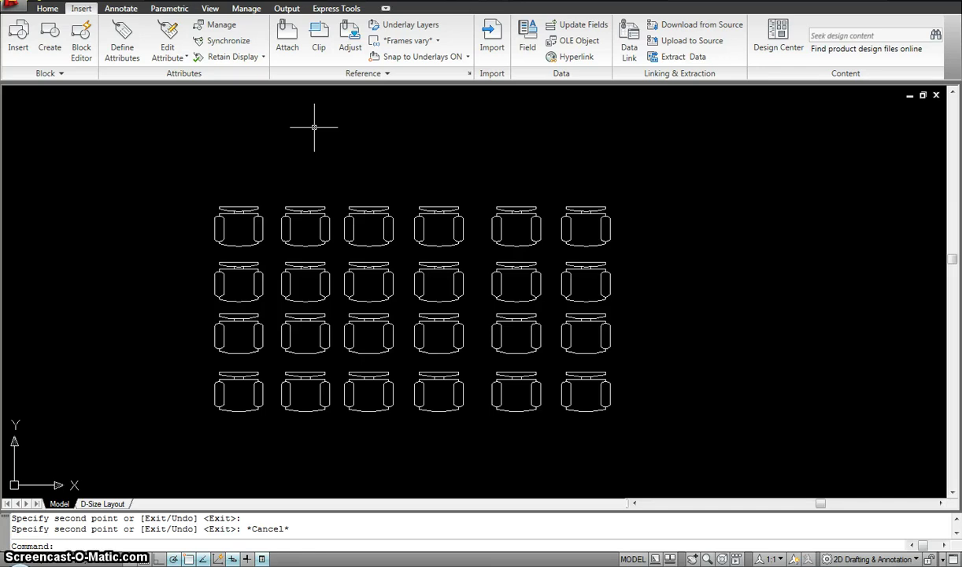
left_click(242, 209)
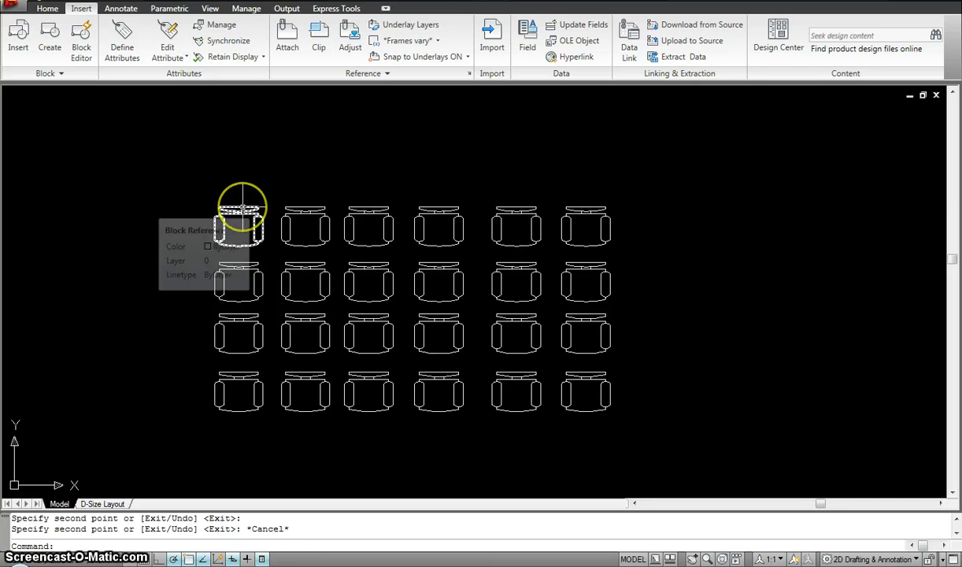
scroll(242, 220, "up", 2)
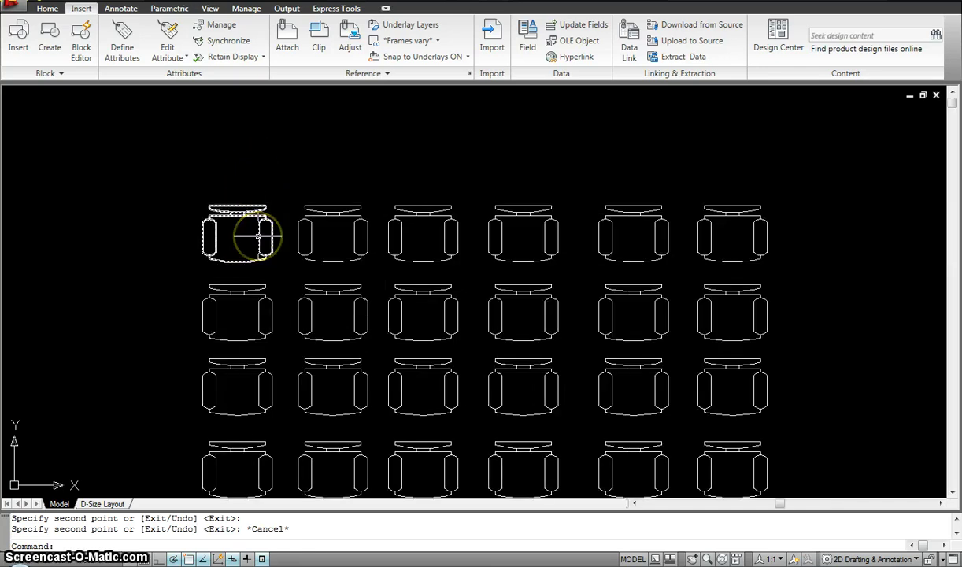
key("Escape")
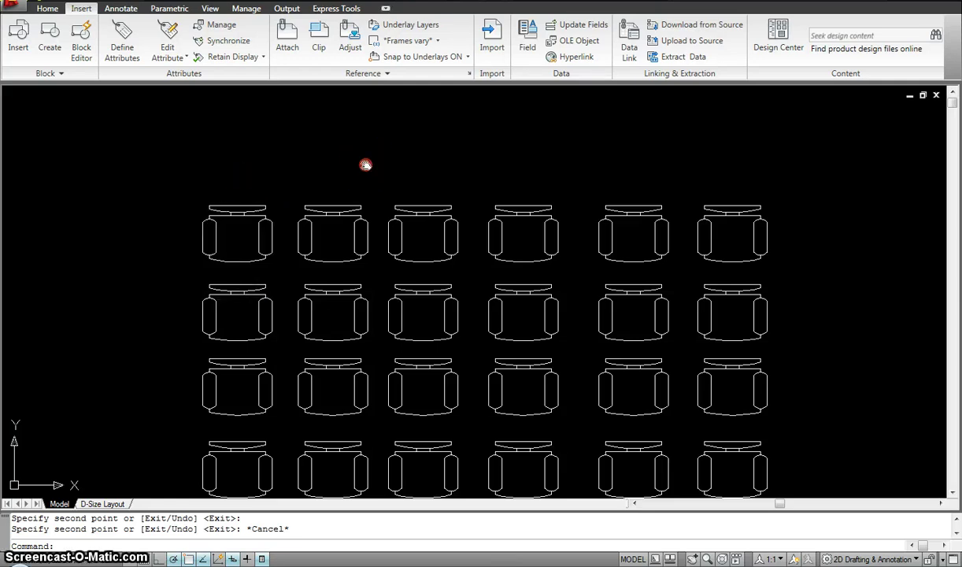
middle_click_drag(365, 163, 352, 137)
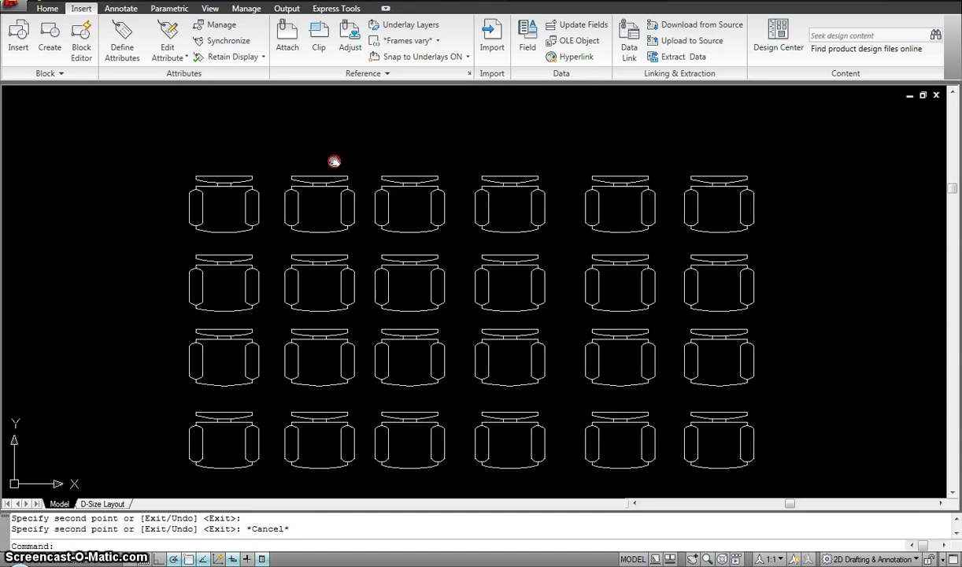
middle_click_drag(333, 159, 330, 148)
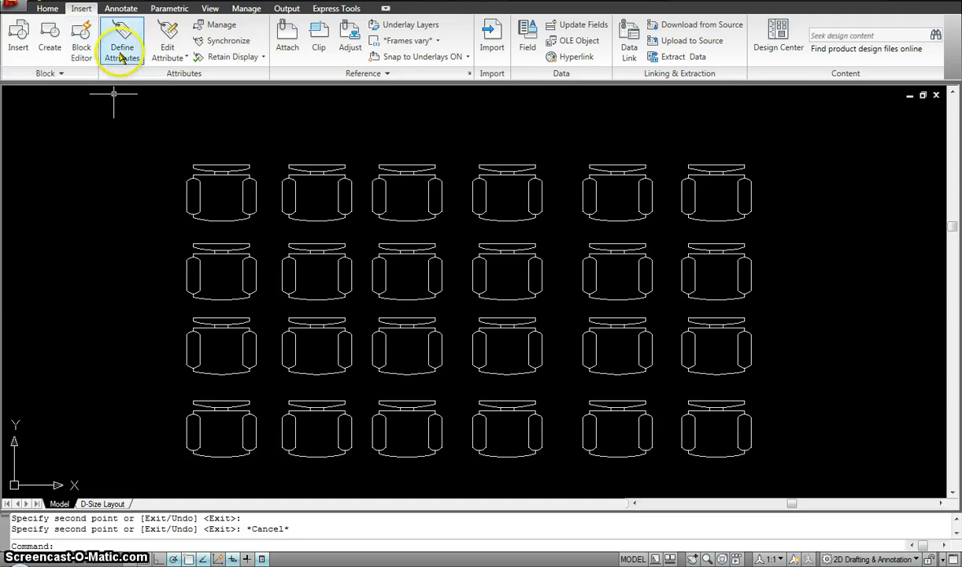
Step: Double-click a chair and open the 'chair' block definition in the Block Editor
double_click(216, 165)
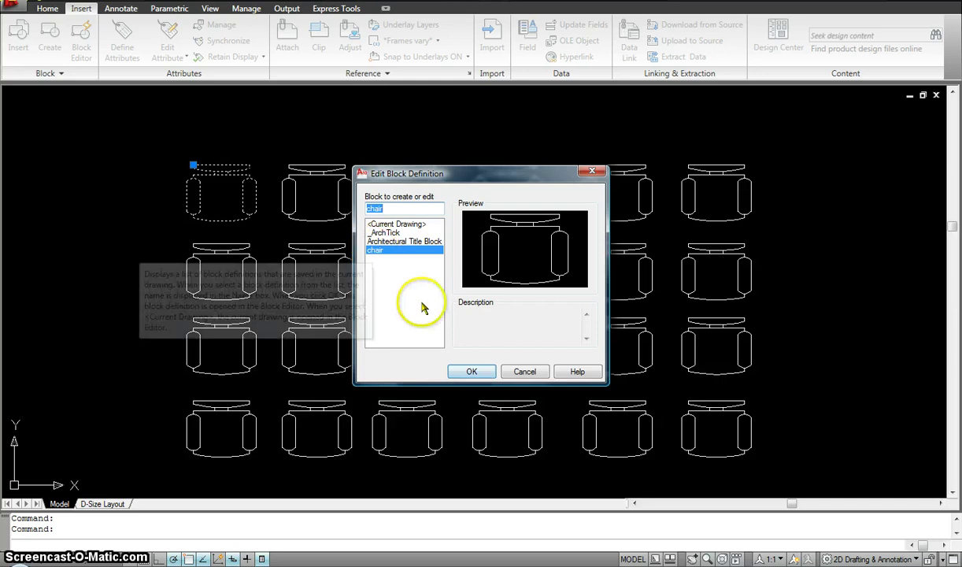
left_click(473, 372)
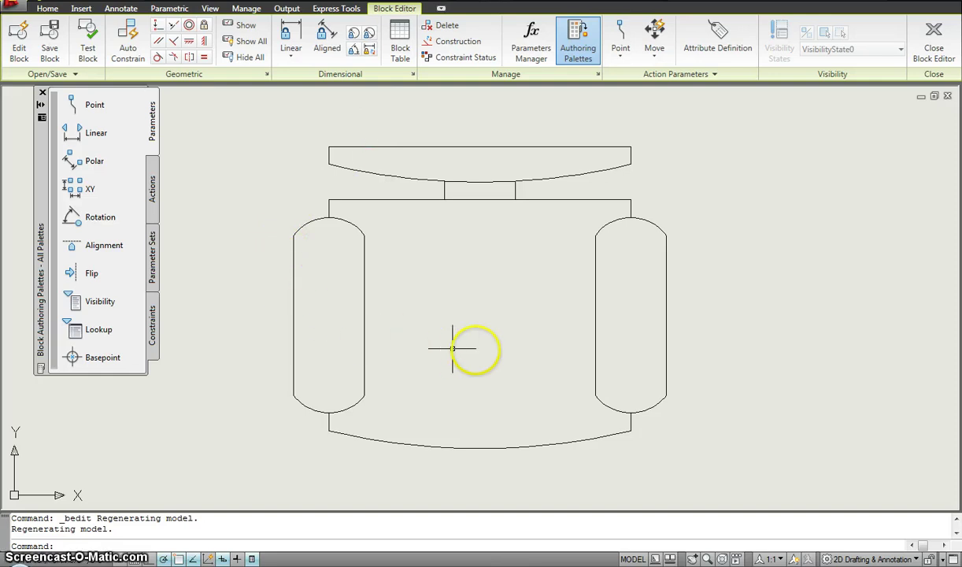
Step: Stretch the chair's right side outward with a crossing window to widen it
scroll(504, 252, "down", 3)
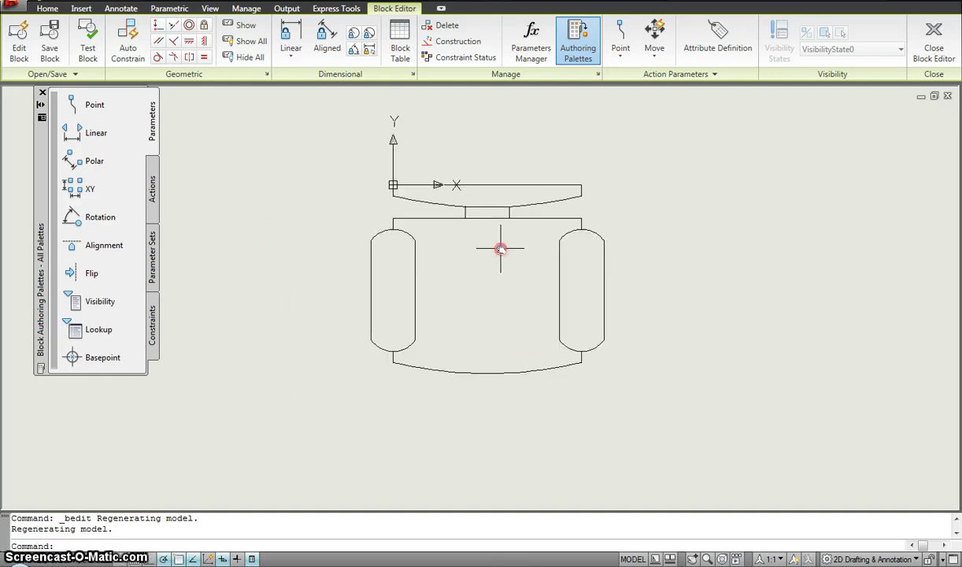
middle_click_drag(500, 247, 488, 223)
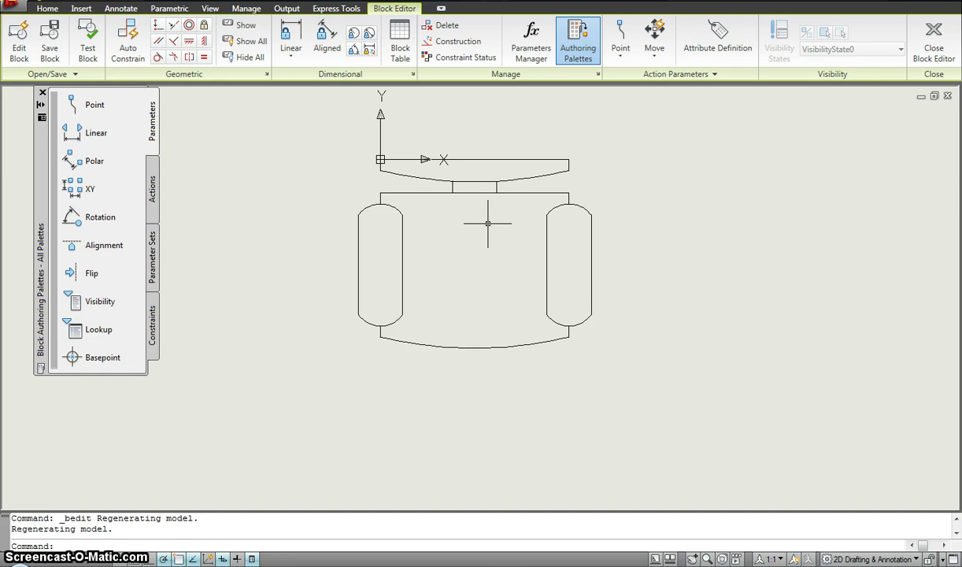
type("s")
key("Return")
left_click(659, 403)
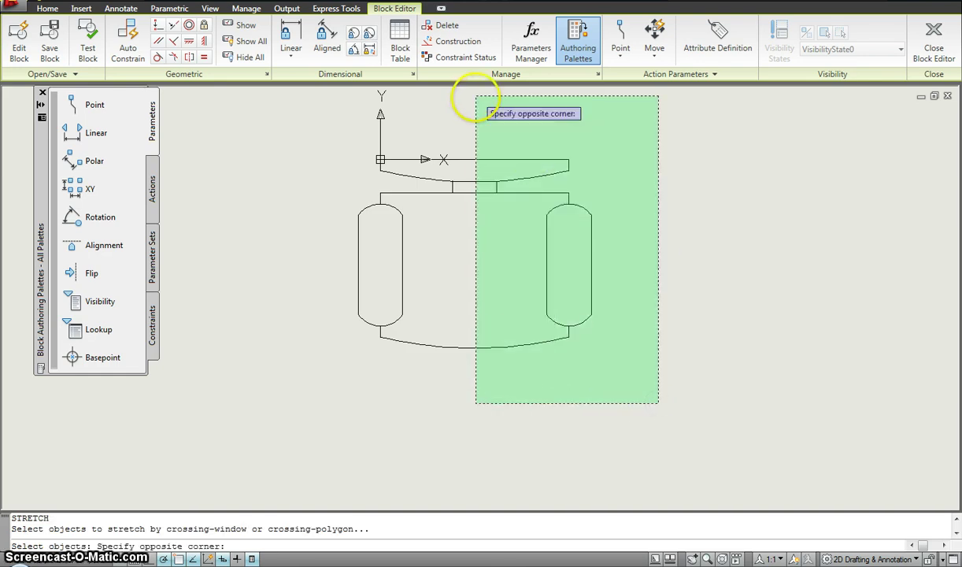
left_click(476, 103)
key("Return")
left_click(723, 215)
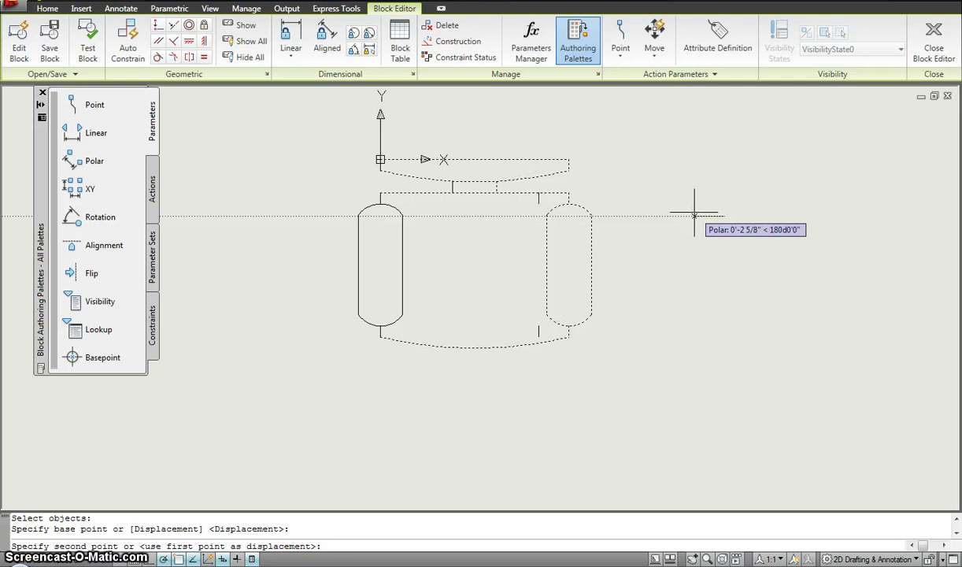
left_click(694, 212)
Step: Stretch the backrest top upward to make the chair back taller
scroll(611, 168, "up", 2)
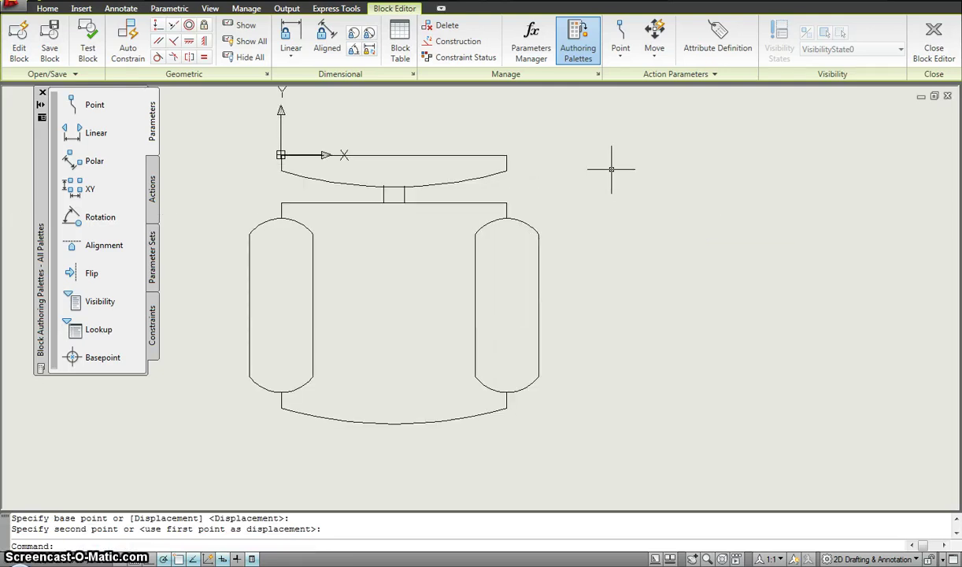
left_click(486, 168)
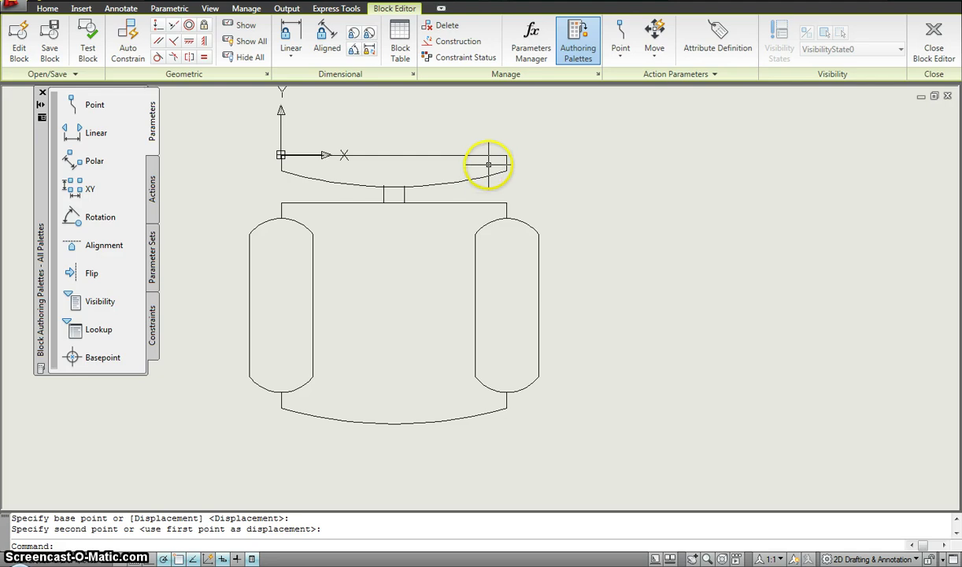
key("Return")
left_click(511, 166)
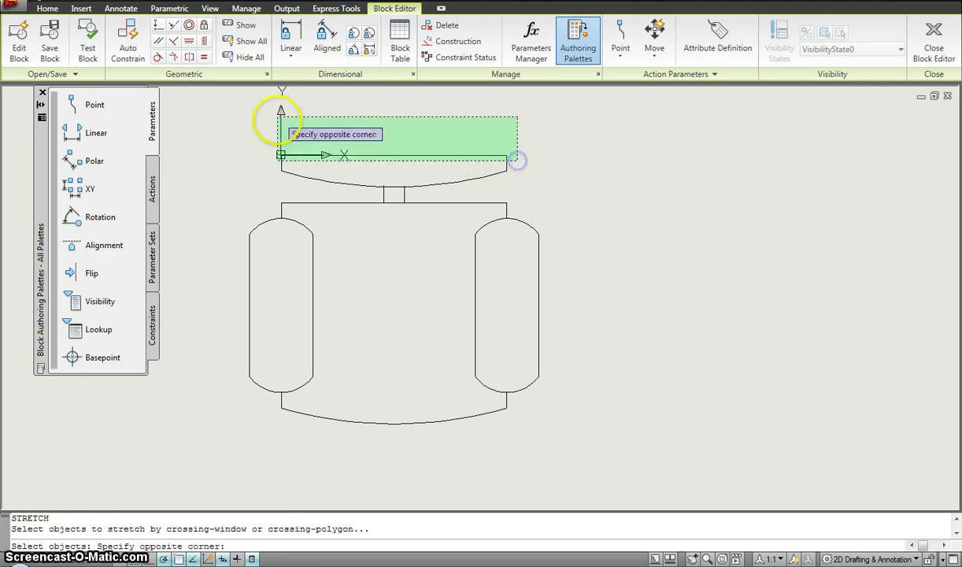
left_click(276, 122)
key("Return")
left_click(246, 153)
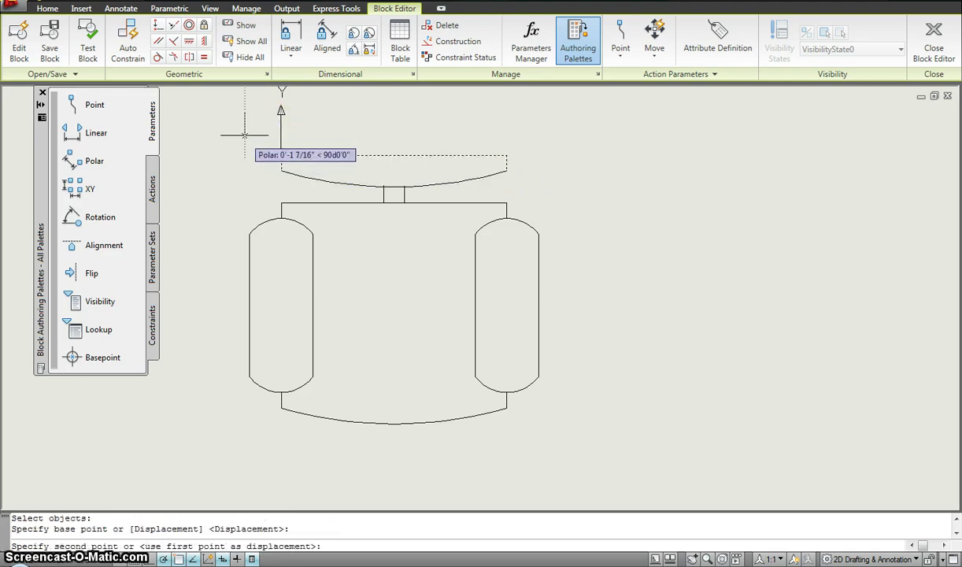
left_click(244, 127)
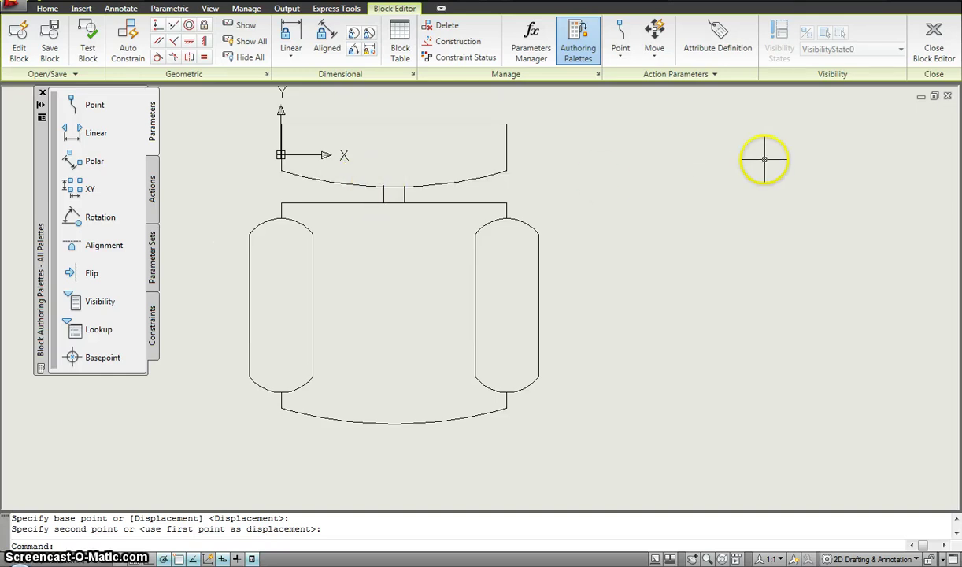
Step: Close the Block Editor, choosing to save the changes to the chair block
left_click(936, 49)
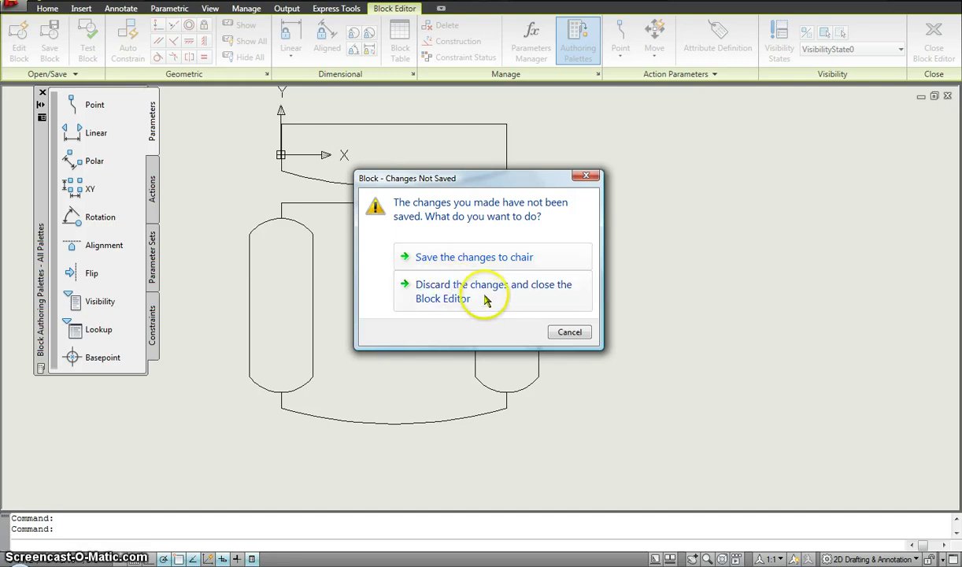
left_click(475, 258)
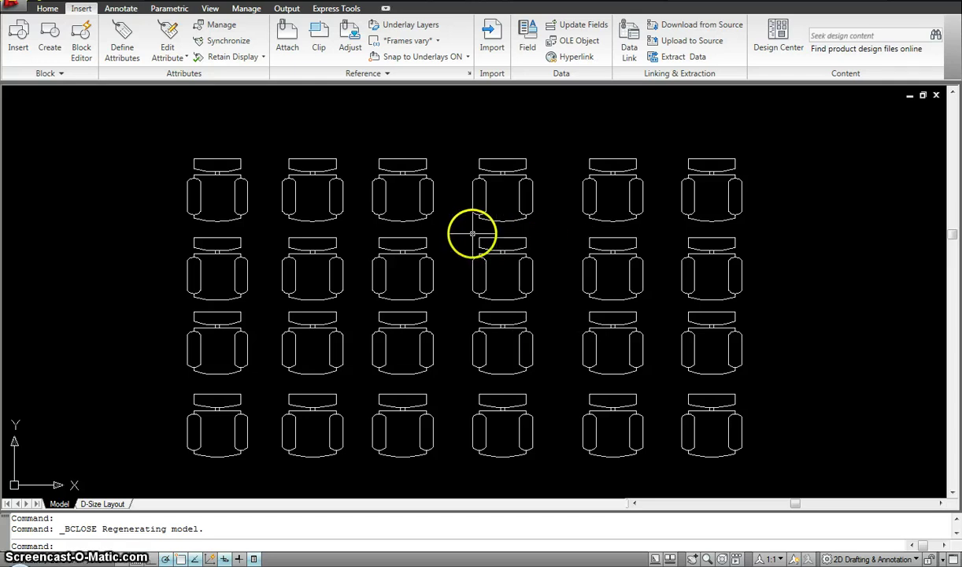
scroll(300, 207, "down", 2)
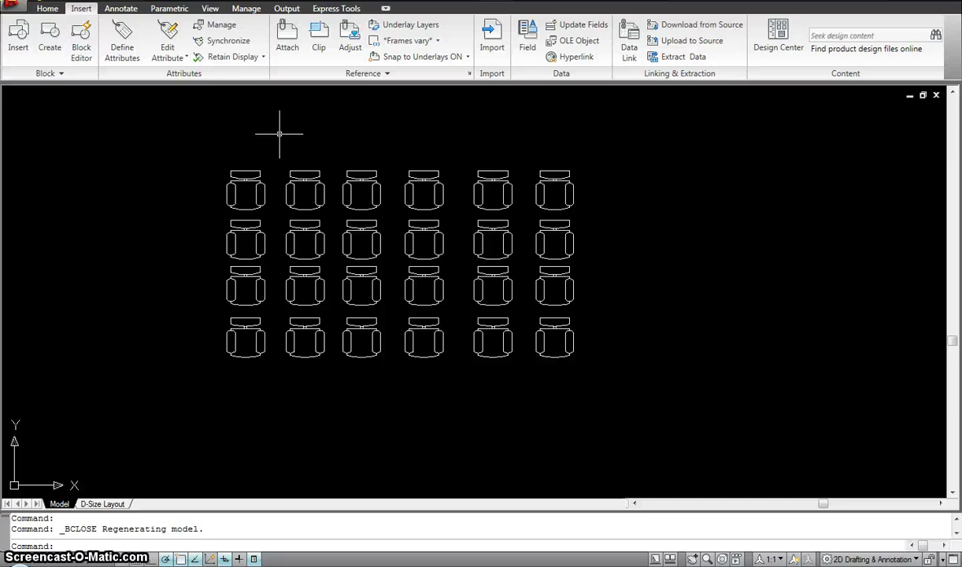
left_click(245, 182)
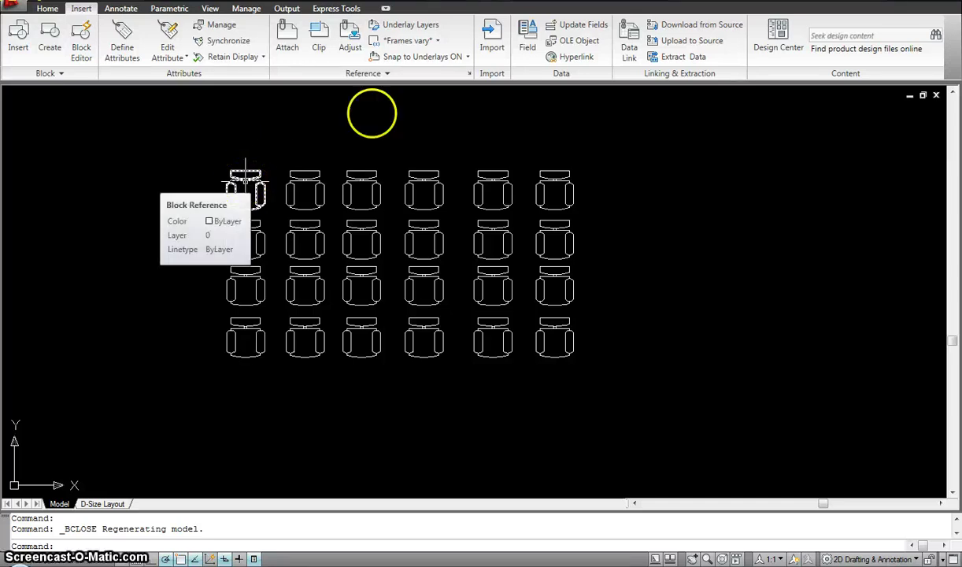
key("Escape")
scroll(375, 138, "up", 2)
scroll(381, 159, "down", 2)
scroll(375, 155, "up", 1)
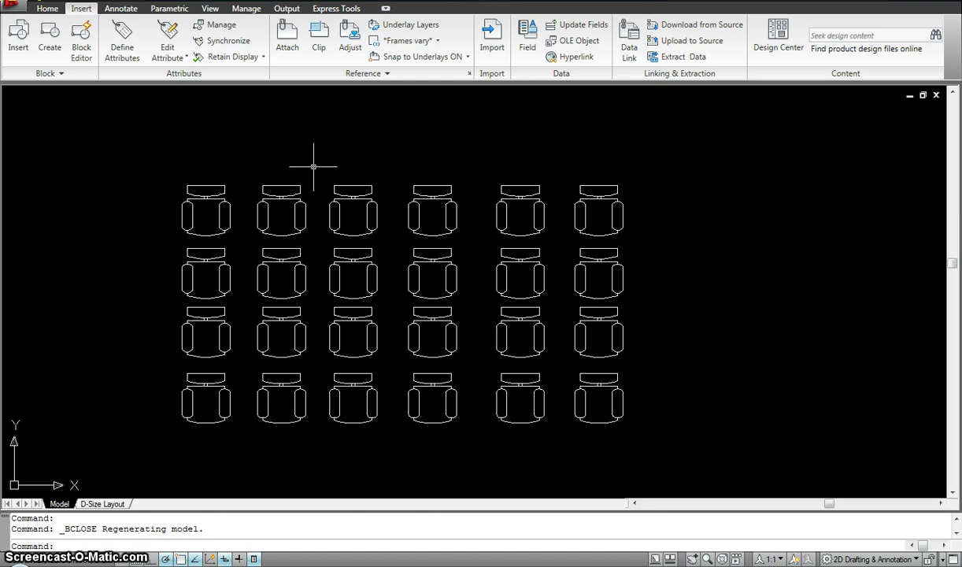
mouse_move(210, 191)
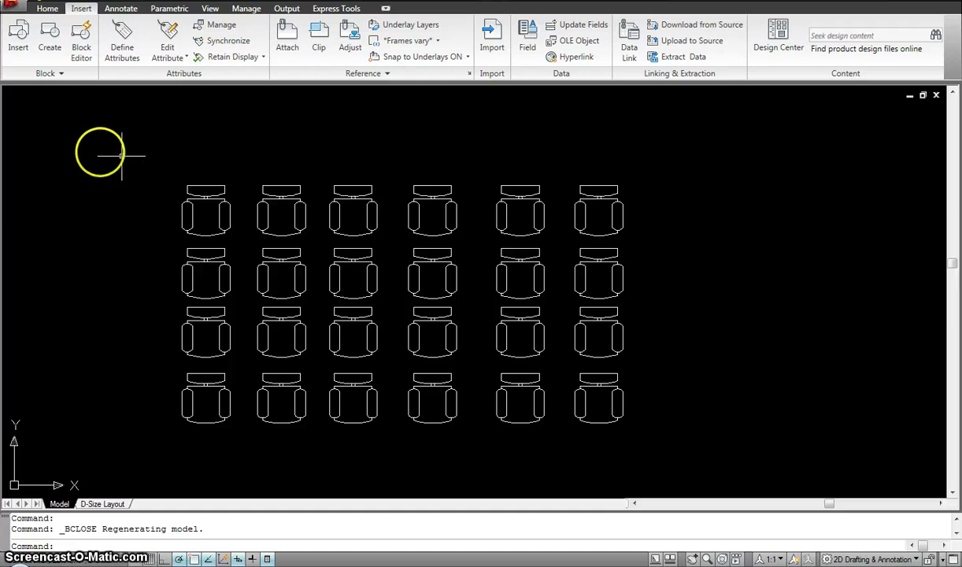
left_click(19, 40)
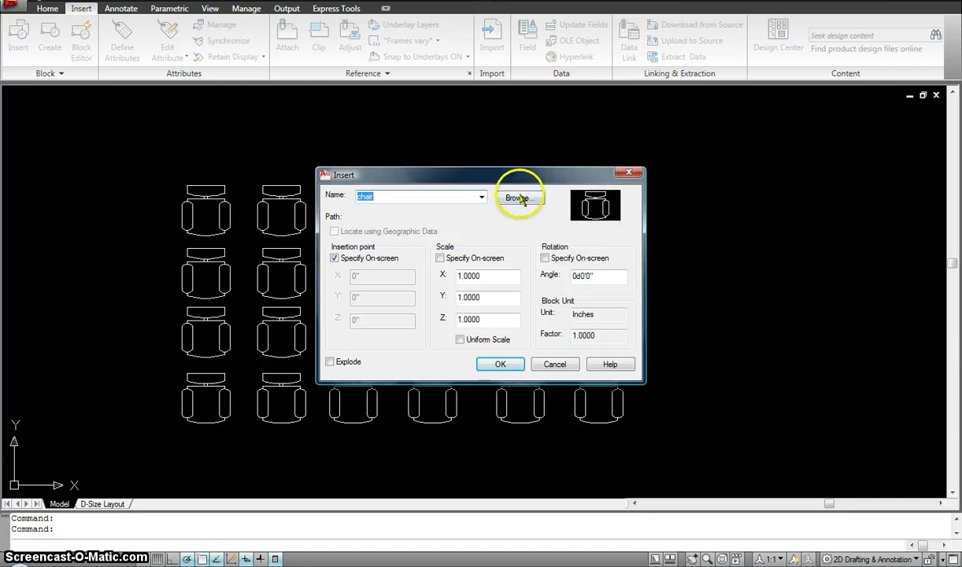
left_click(518, 198)
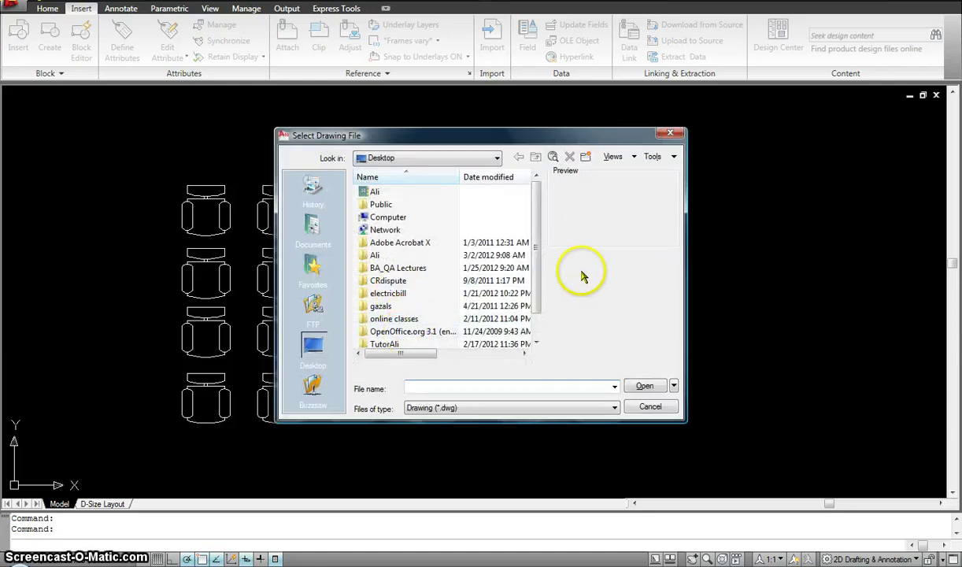
scroll(537, 252, "down", 1)
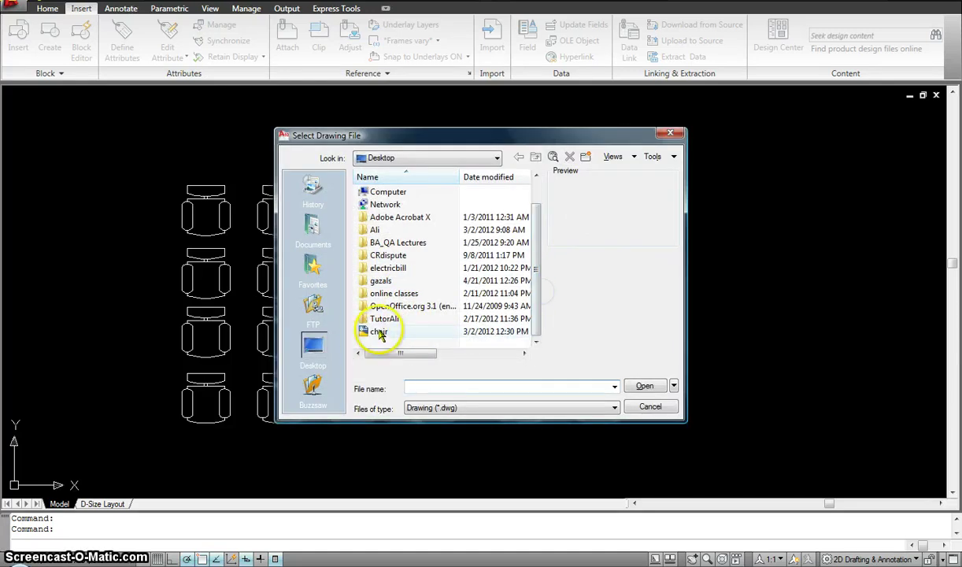
left_click(645, 387)
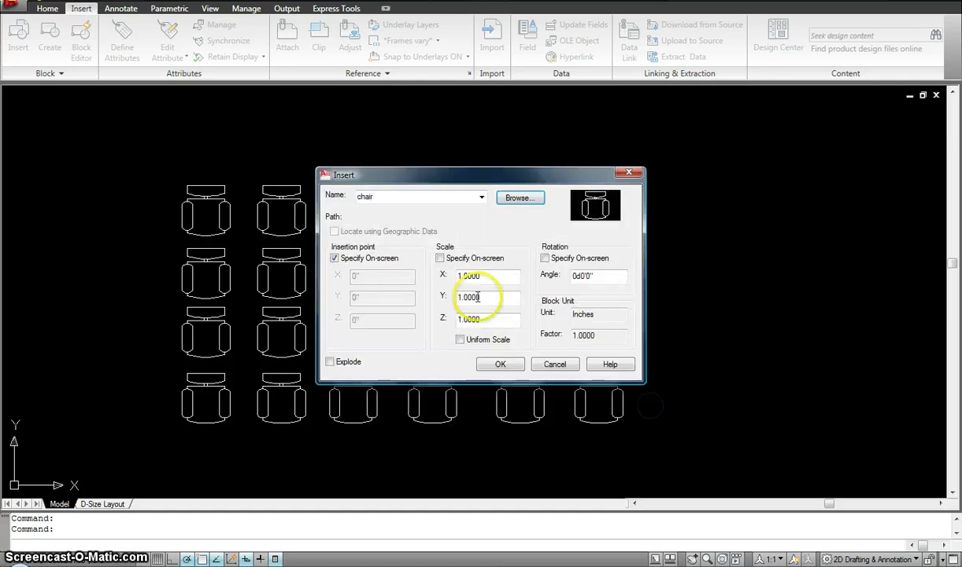
left_click(554, 365)
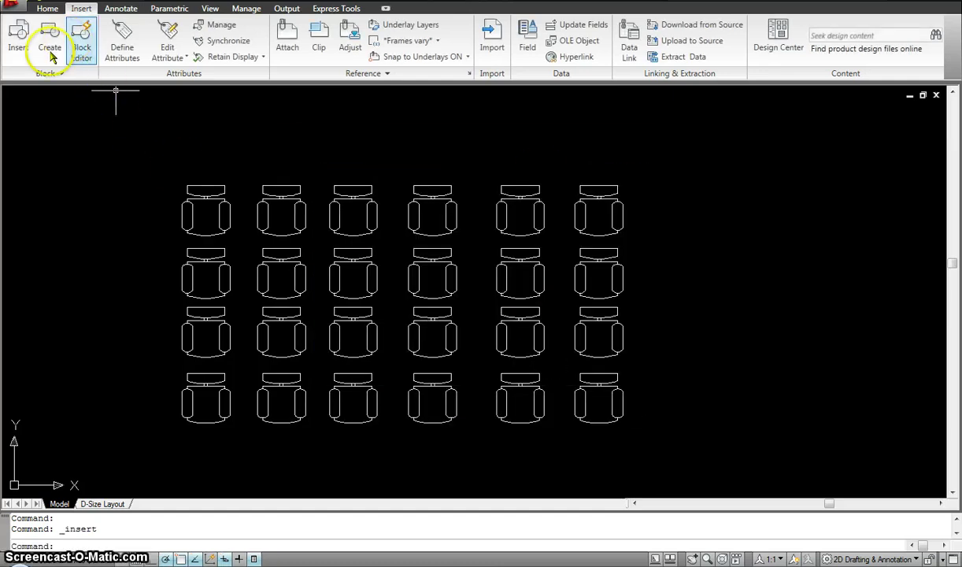
middle_click_drag(437, 193, 367, 169)
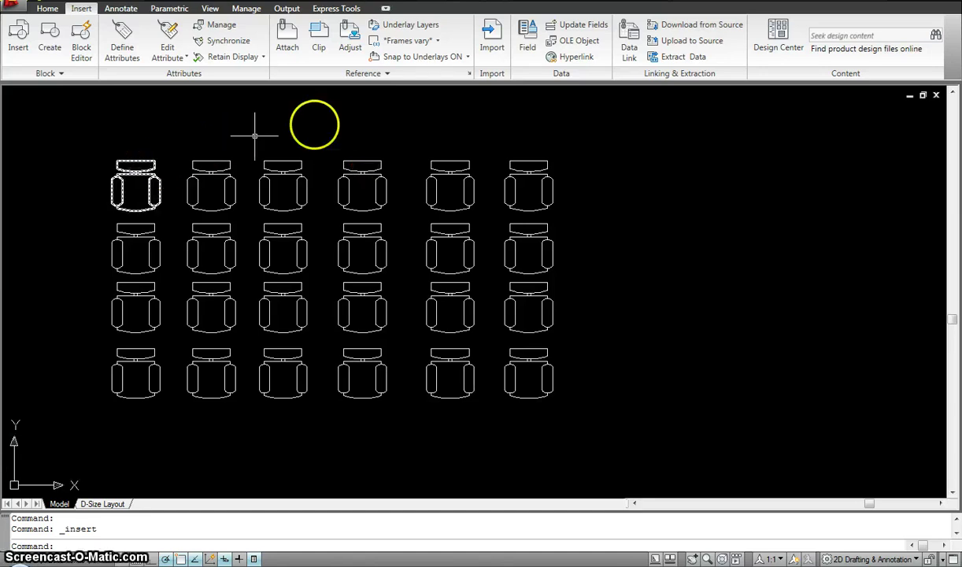
middle_click_drag(699, 170, 668, 164)
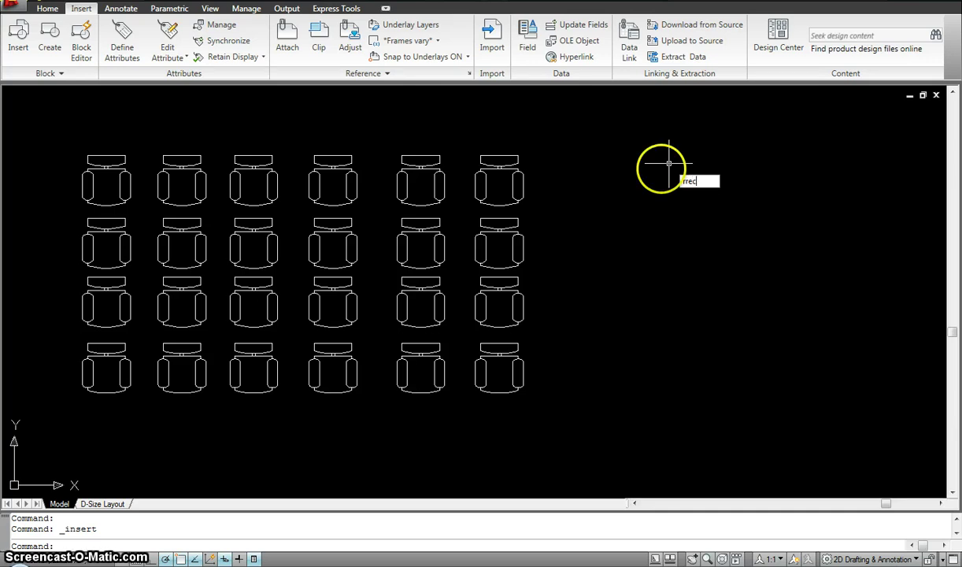
Step: Draw the outer table rectangle to the right of the chair grid
key("Return")
left_click(620, 175)
key("Escape")
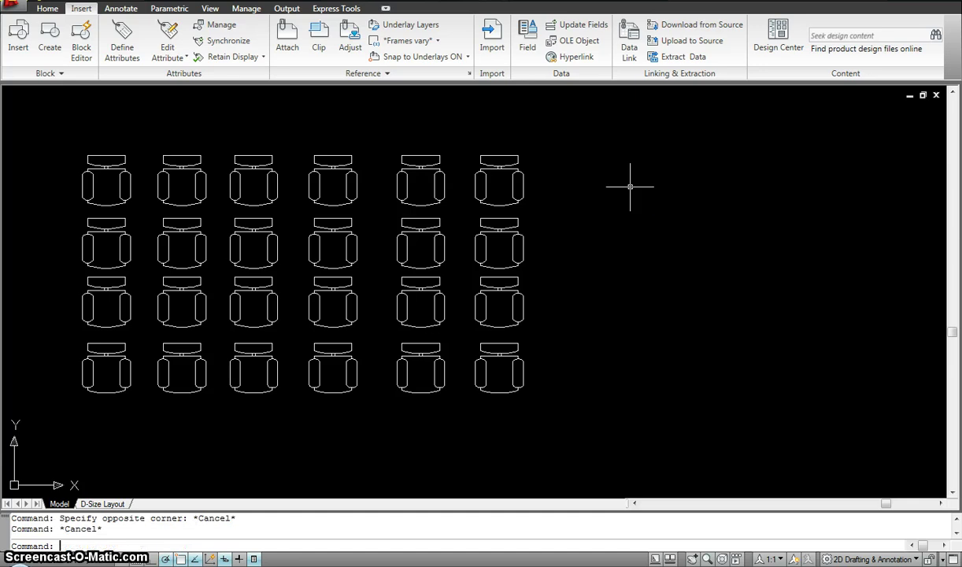
type("rec")
key("Return")
left_click(628, 183)
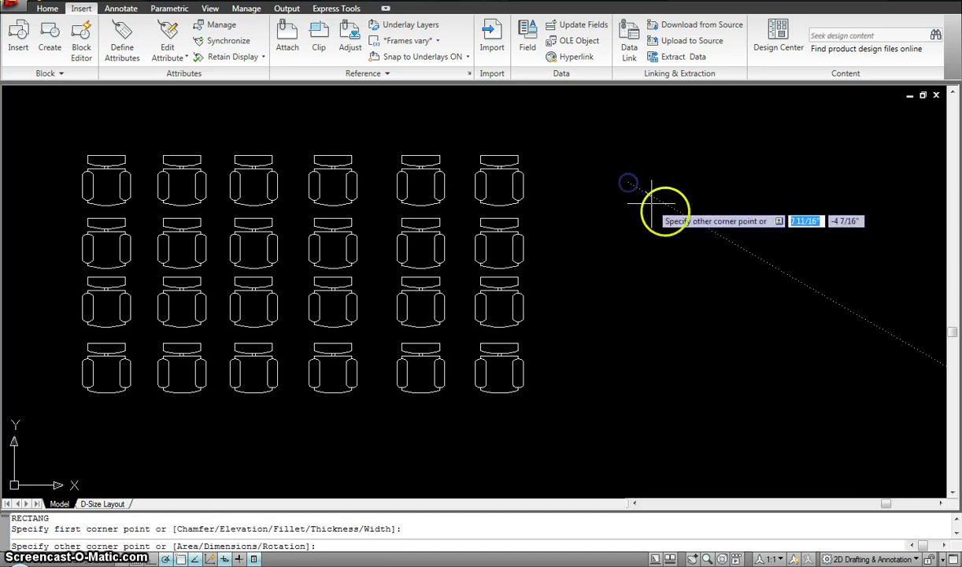
left_click(699, 222)
Step: Draw a smaller rectangle inside the table outline
scroll(698, 216, "up", 3)
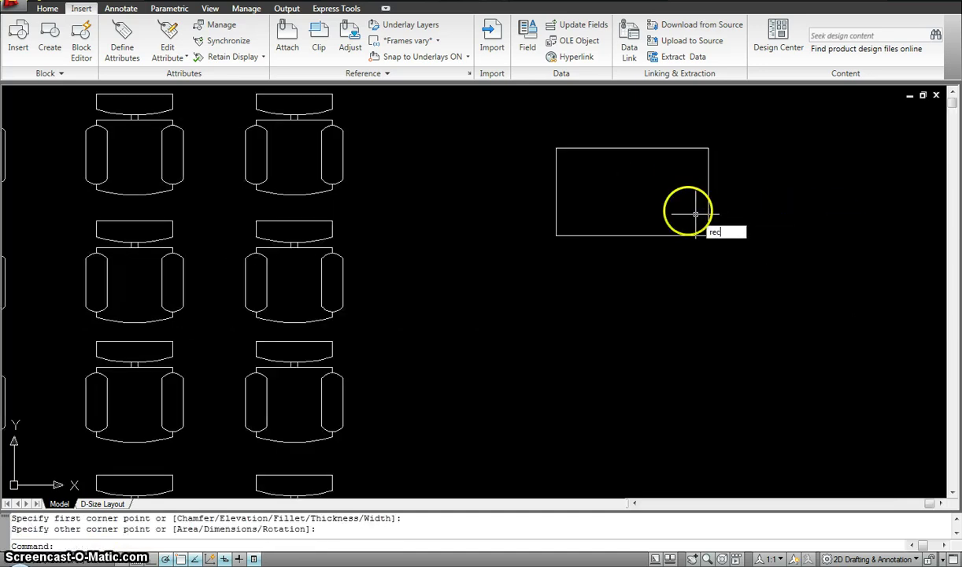
type("rec")
key("Return")
scroll(668, 215, "up", 2)
left_click(583, 187)
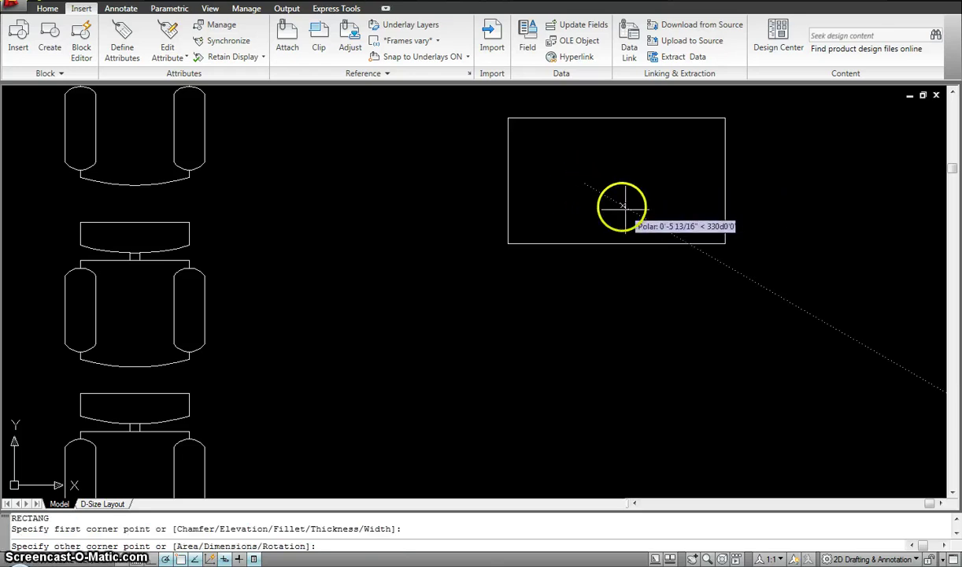
left_click(662, 218)
Step: Draw the narrow strip rectangle on top and bring chairs and table into view
scroll(615, 179, "up", 3)
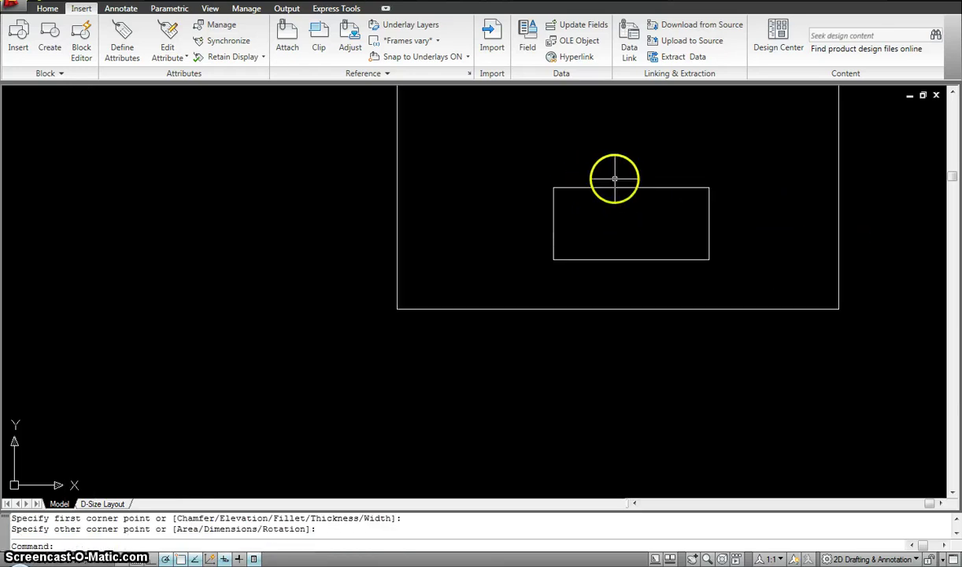
type("rec")
key("Return")
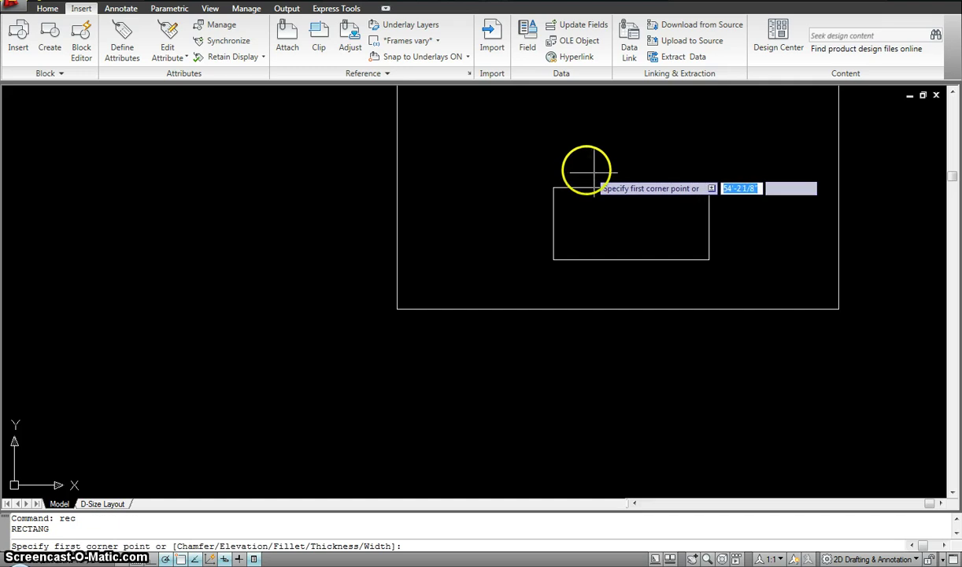
left_click(587, 170)
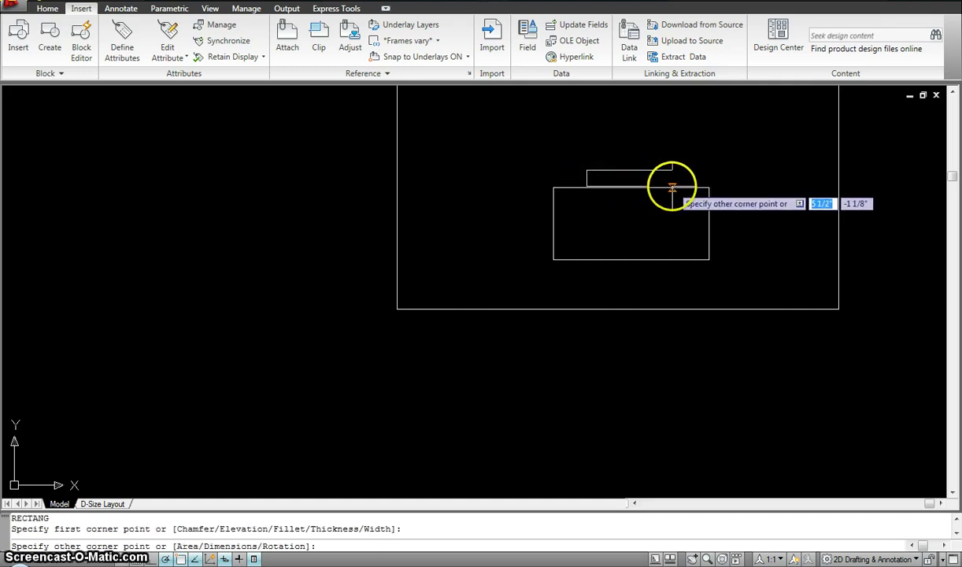
key("Escape")
scroll(670, 193, "down", 4)
mouse_move(708, 226)
middle_mouse_down()
mouse_move(644, 247)
mouse_move(610, 240)
middle_mouse_up()
scroll(641, 242, "up", 2)
scroll(641, 241, "down", 3)
scroll(641, 242, "down", 2)
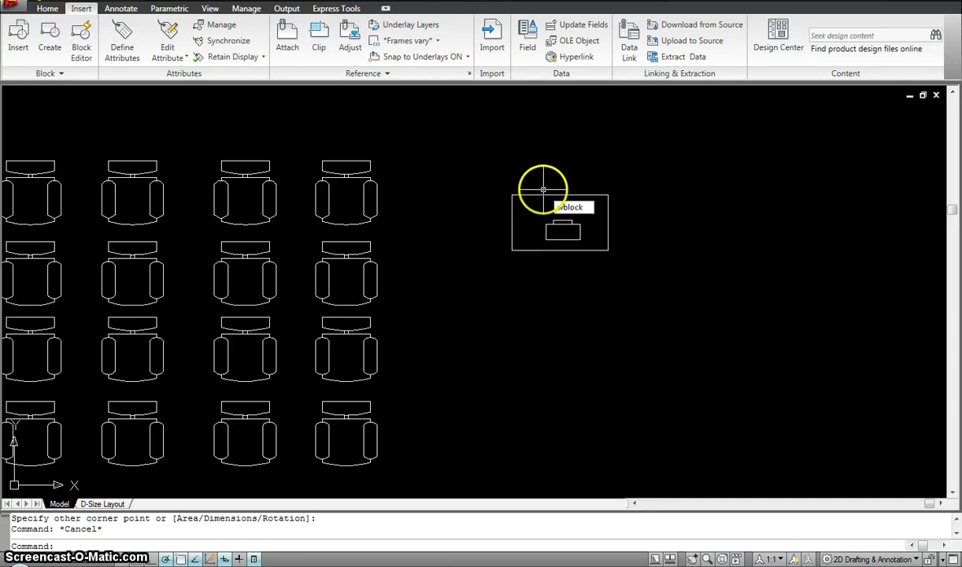
Step: Write the three table rectangles to table.dwg on the Desktop, base point at the top-left corner
key("Return")
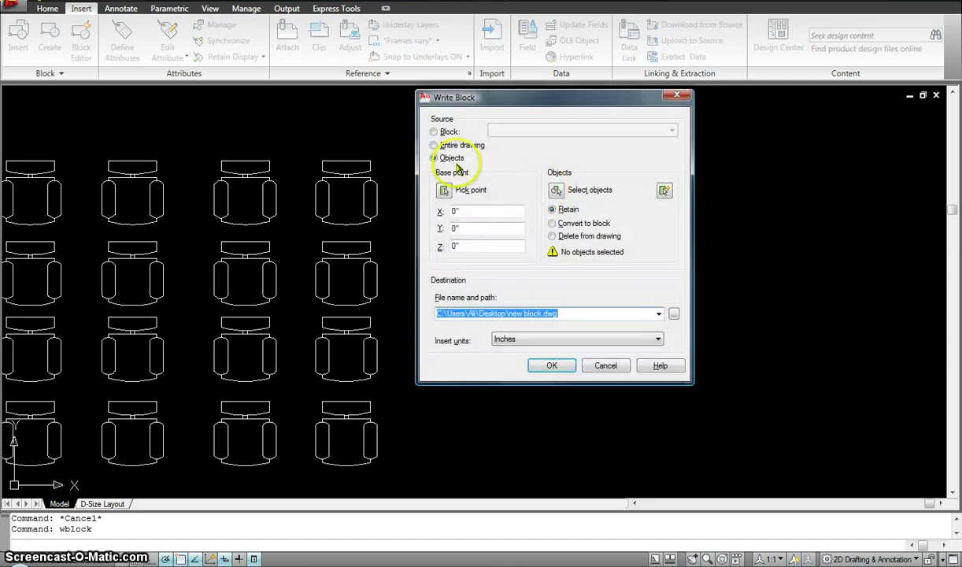
left_click(443, 192)
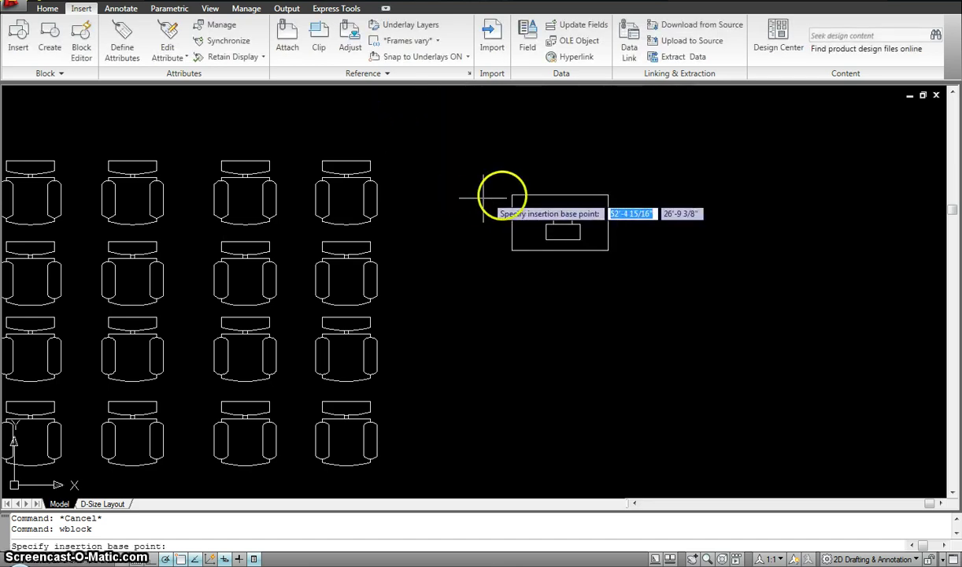
left_click(512, 195)
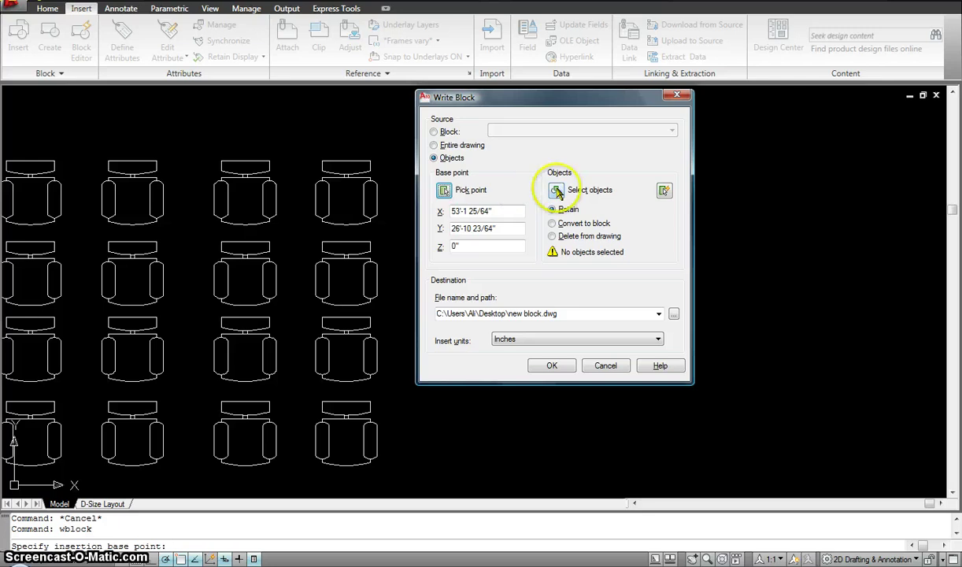
left_click(557, 192)
left_click(488, 176)
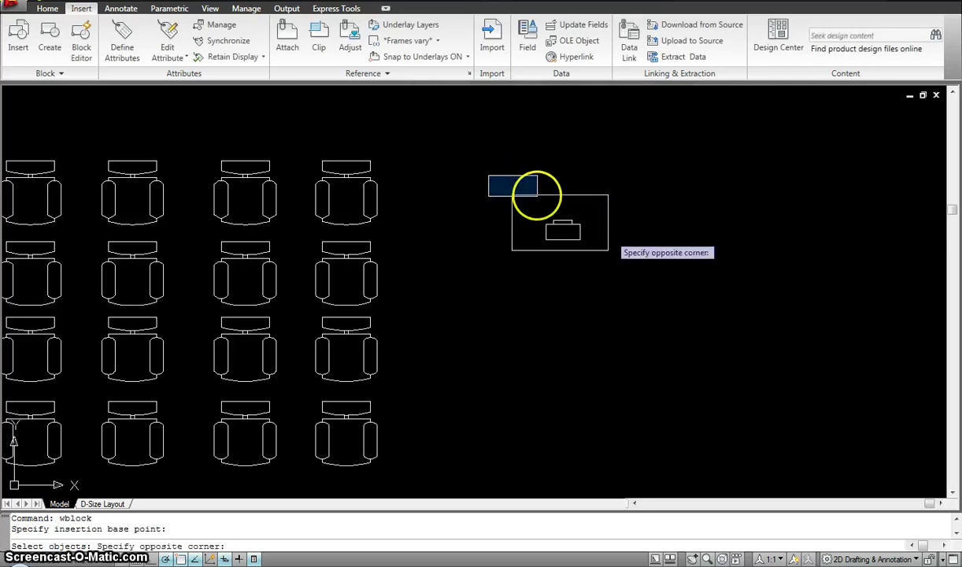
left_click(537, 194)
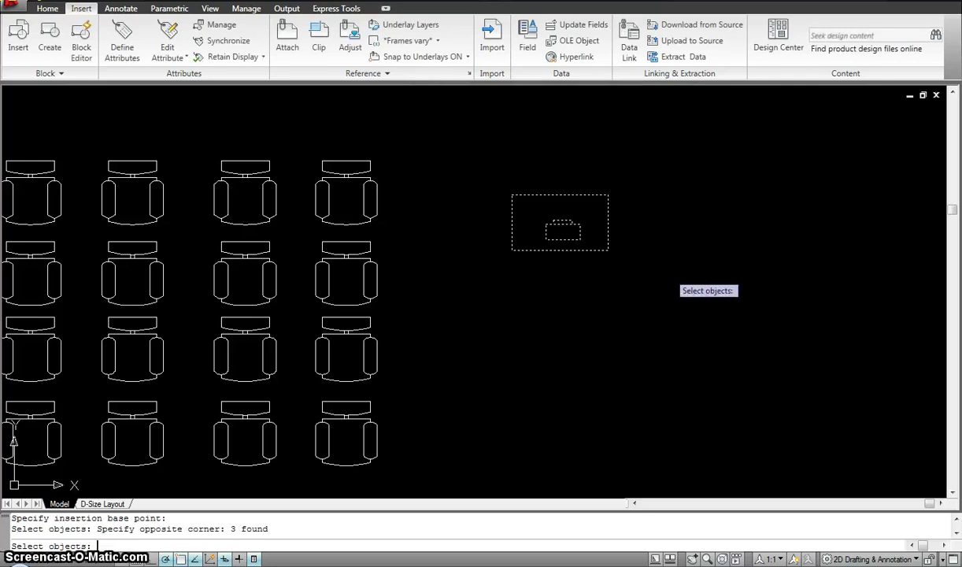
key("Return")
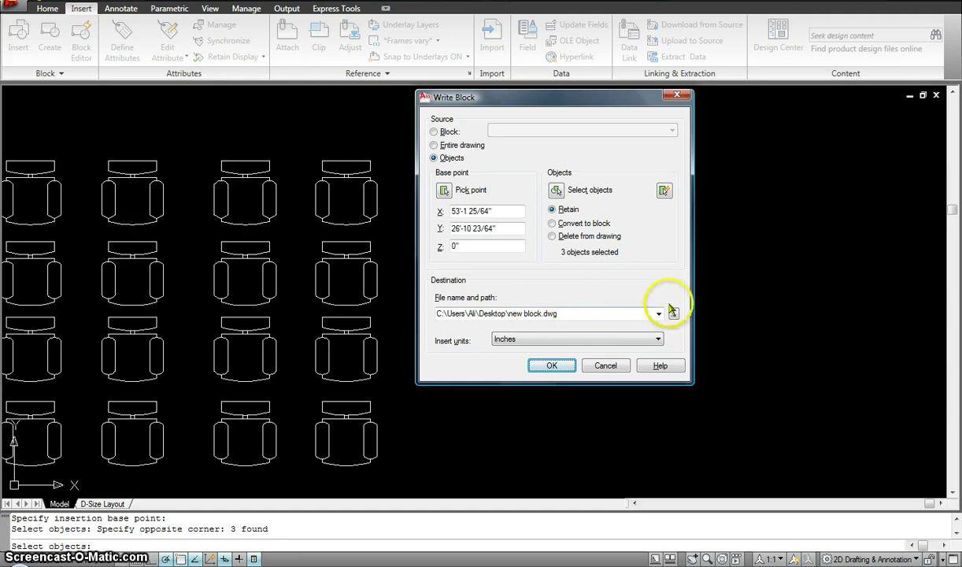
left_click(675, 315)
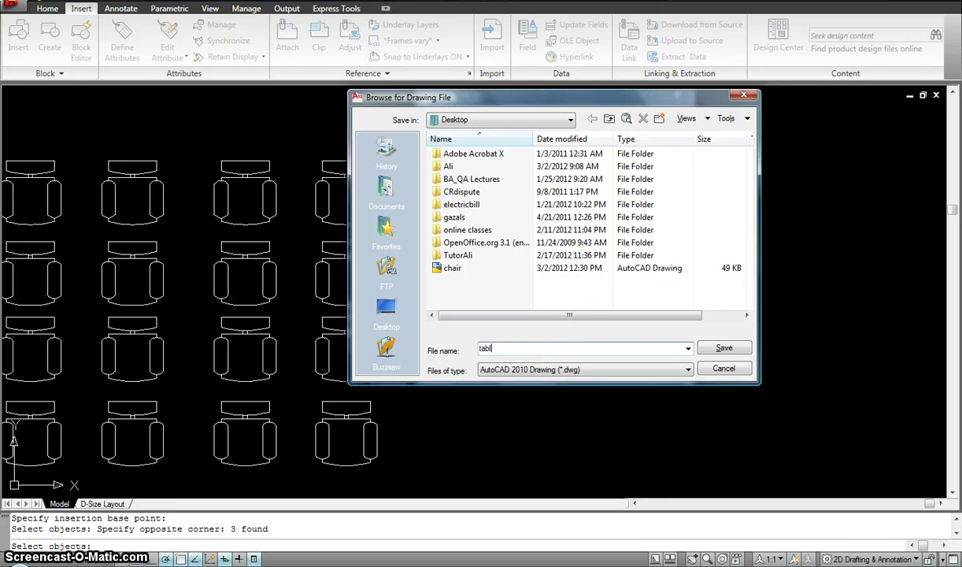
left_click(726, 347)
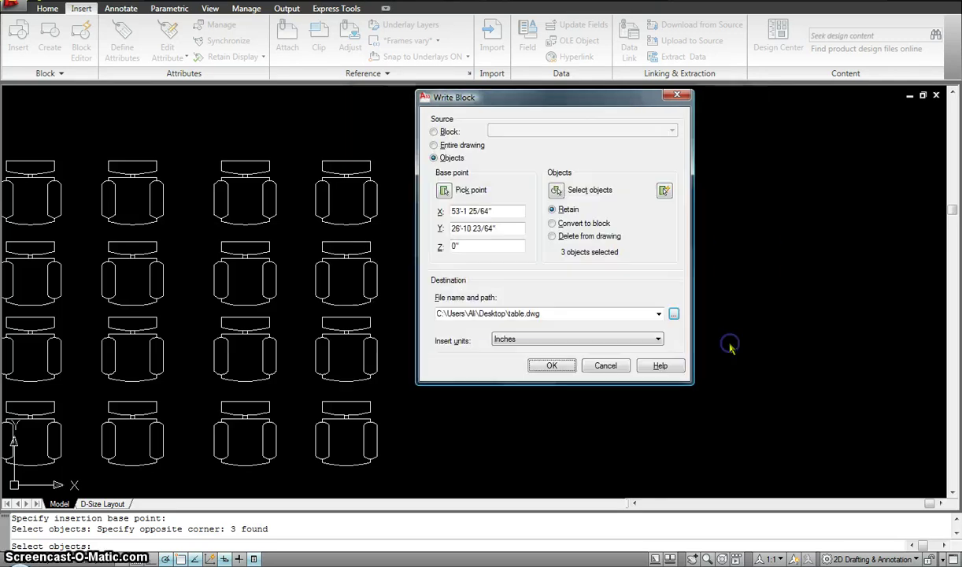
left_click(560, 368)
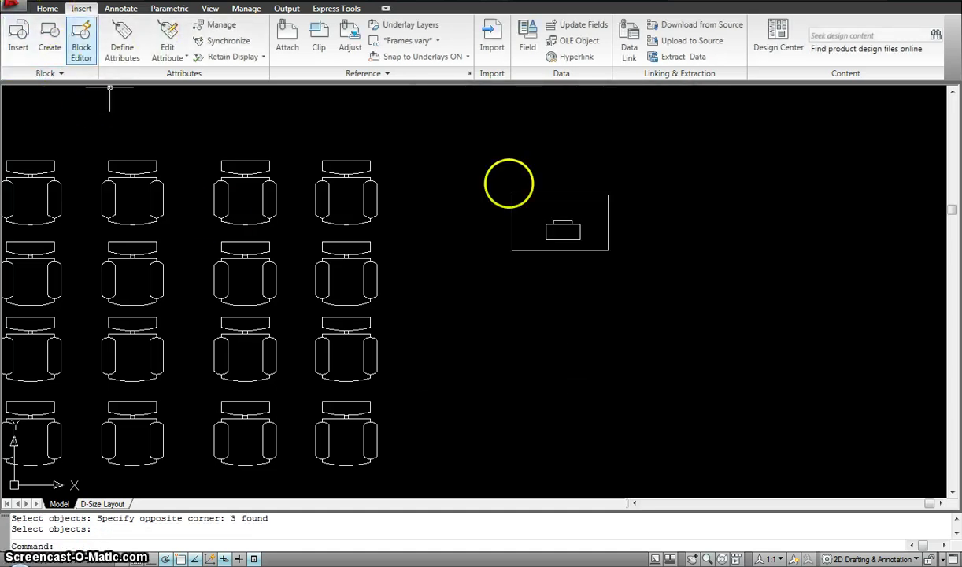
Step: Erase the original three-rectangle table outline, leaving only the 24-chair grid
key("Escape")
key("Escape")
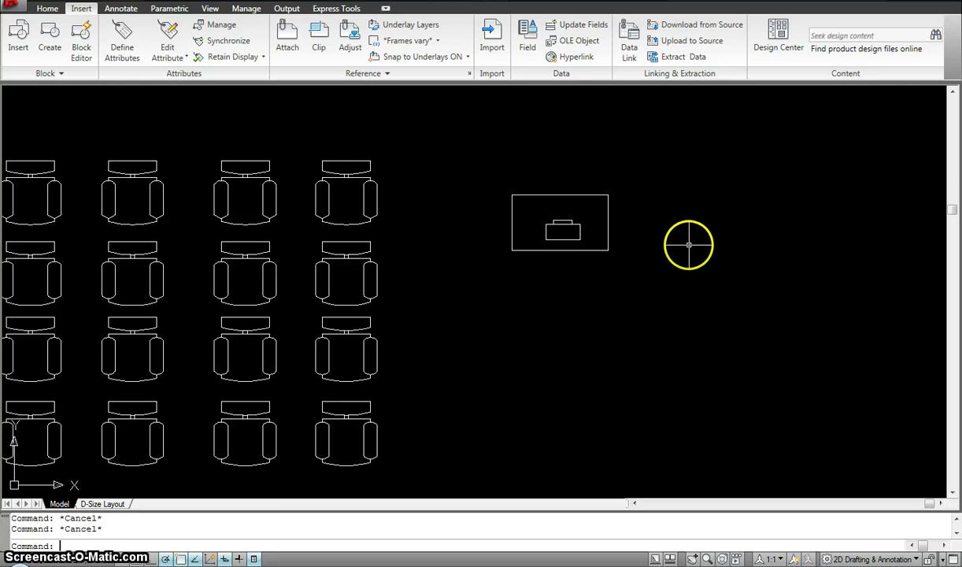
type("e")
key("Return")
left_click(619, 281)
left_click(479, 169)
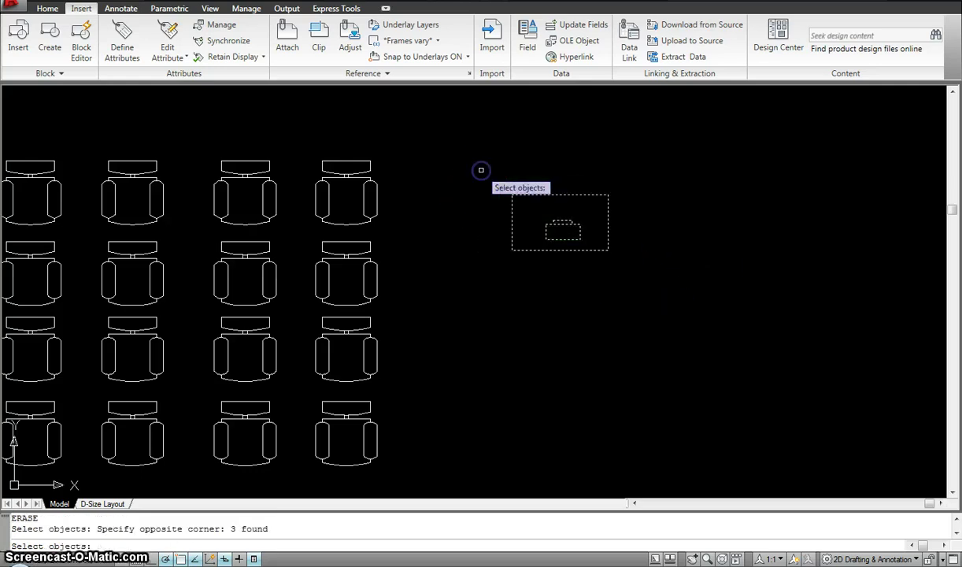
key("Return")
middle_click_drag(481, 169, 537, 186)
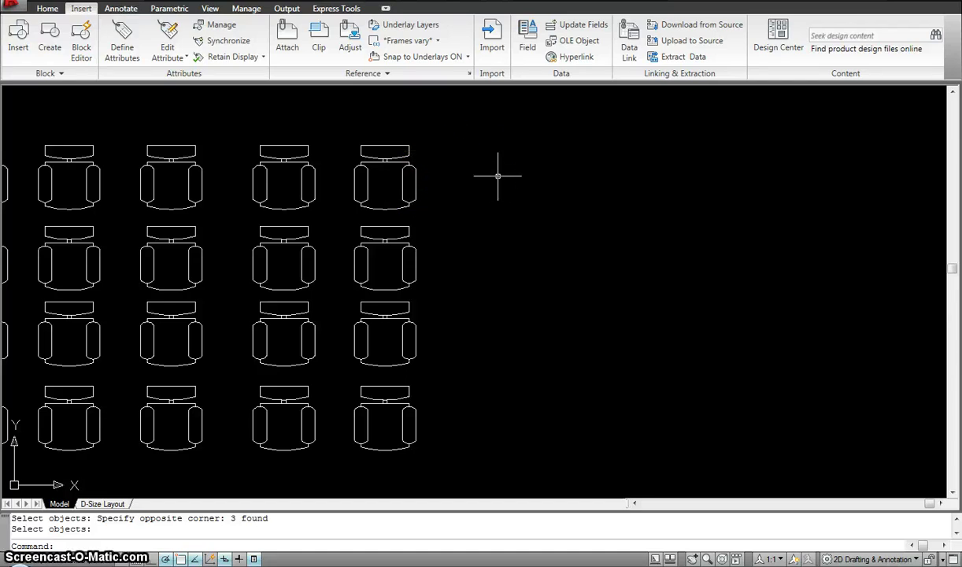
Step: Insert table.dwg as a block and place it to the right of the chair grid
left_click(19, 33)
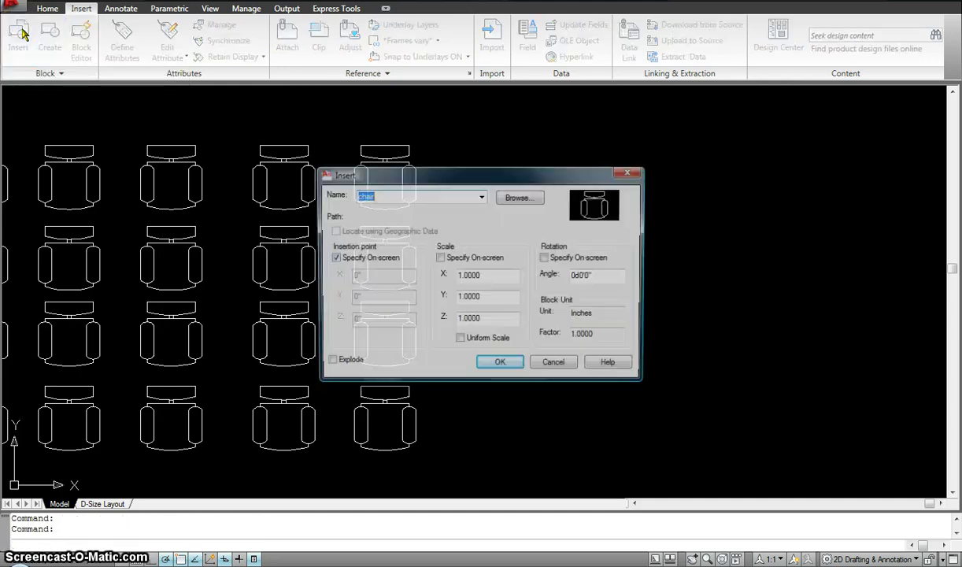
left_click(508, 198)
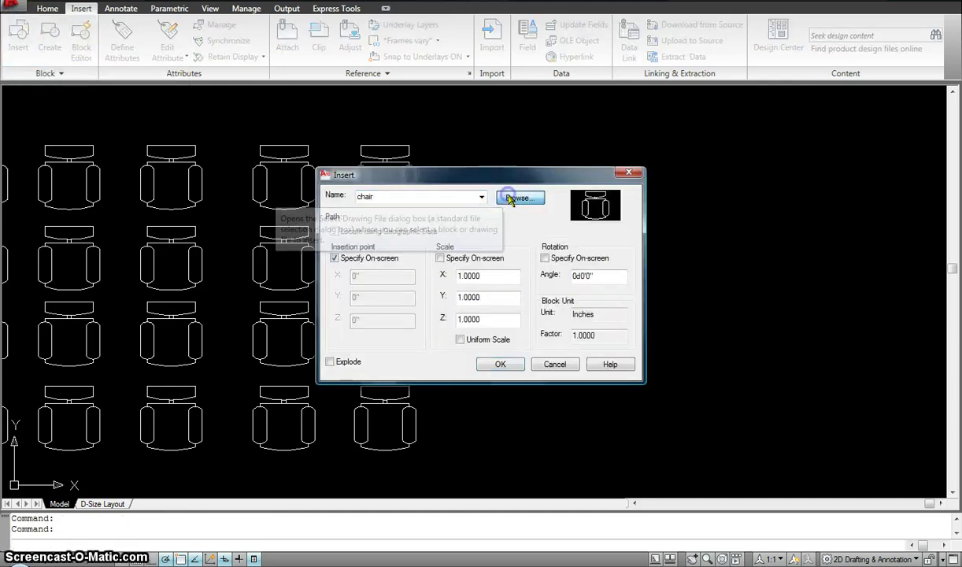
left_click_drag(534, 217, 541, 236)
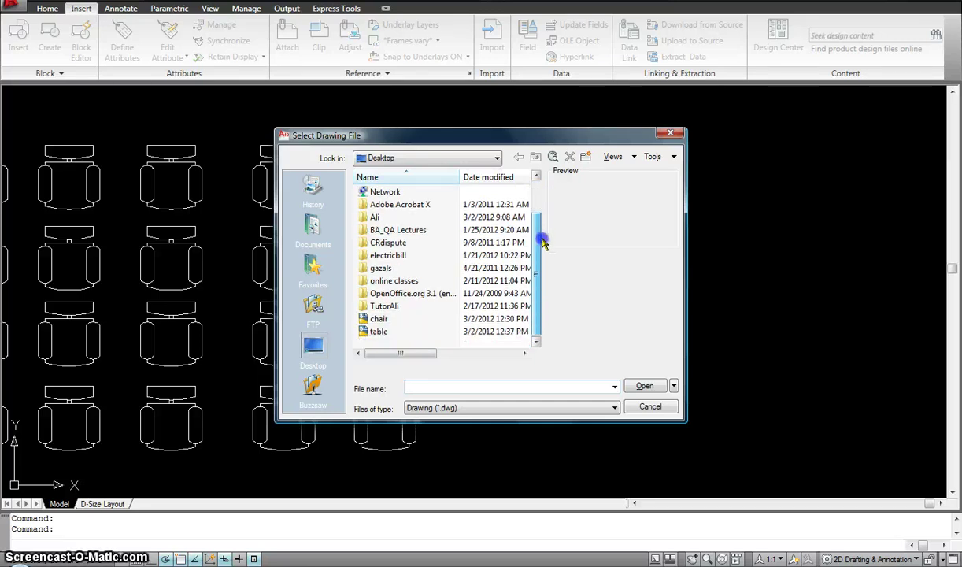
left_click(381, 332)
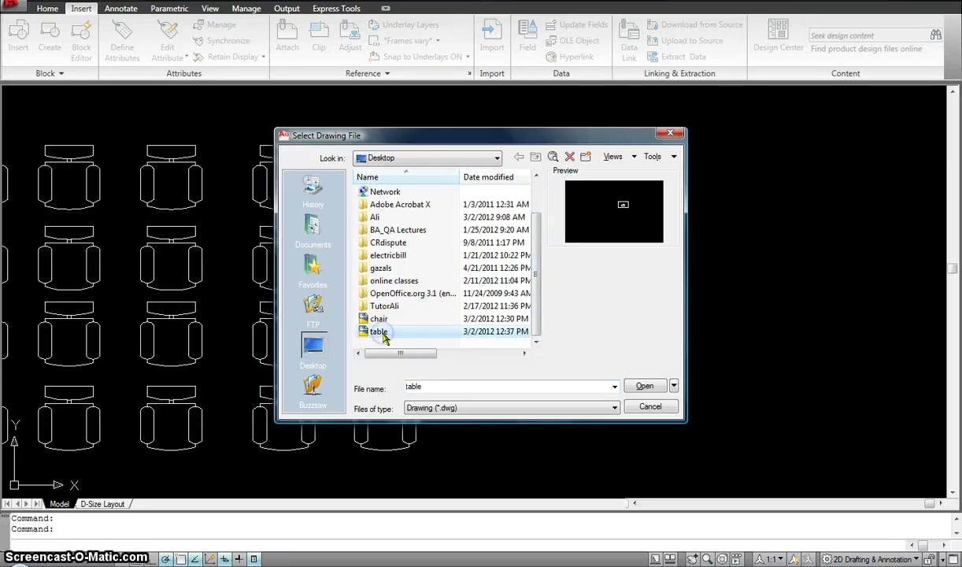
left_click(647, 386)
left_click(510, 367)
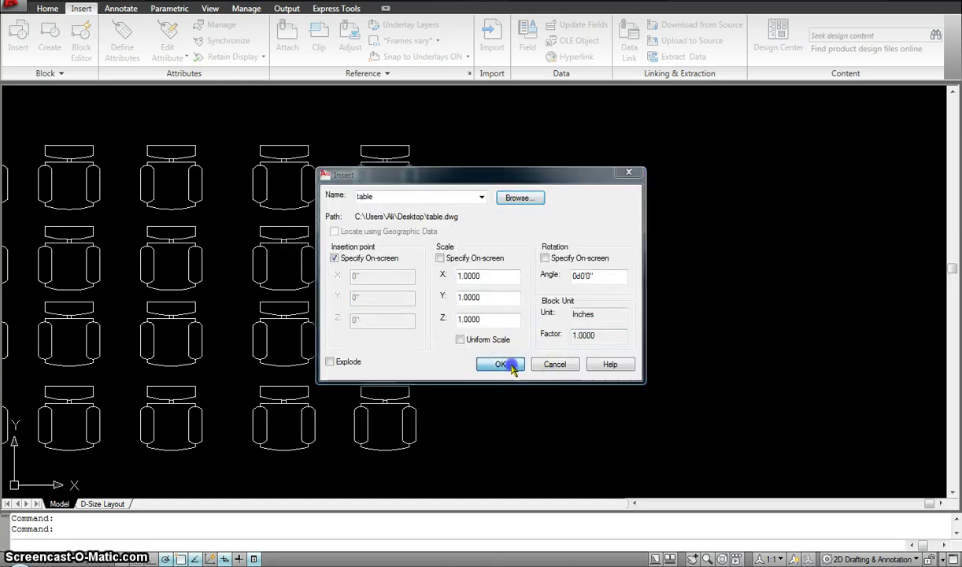
left_click(537, 150)
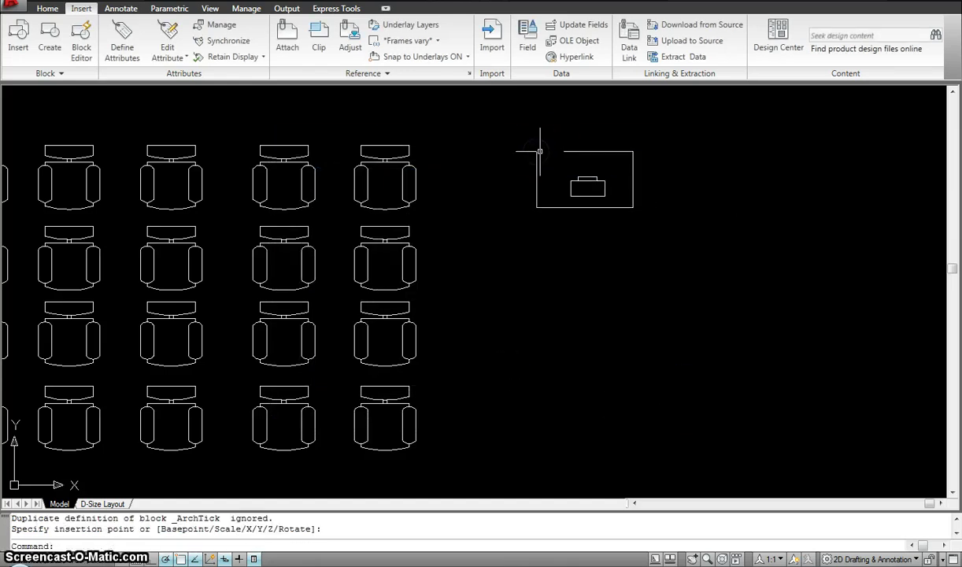
scroll(610, 139, "up", 2)
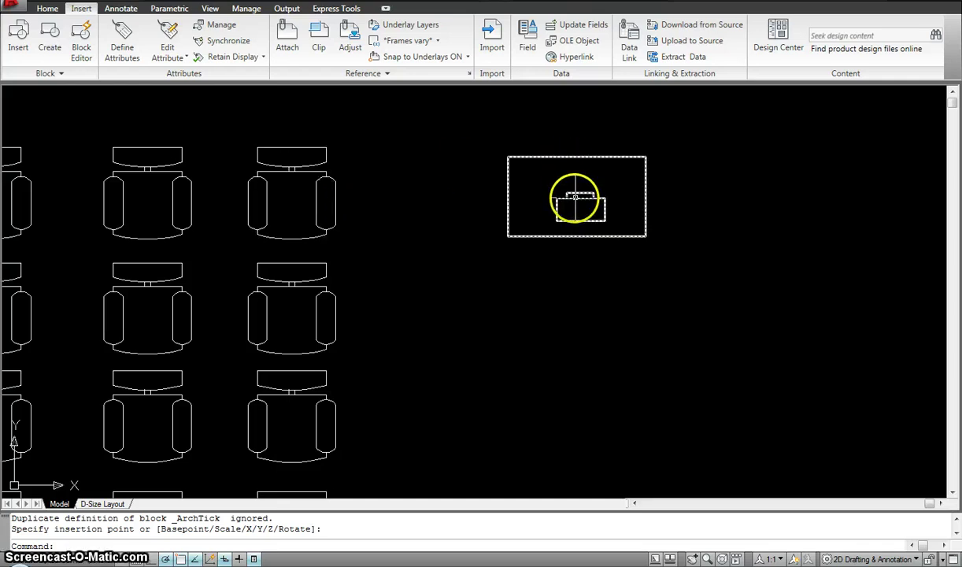
Step: Copy the table block three times: two further right in a row and one below the original
scroll(576, 198, "down", 3)
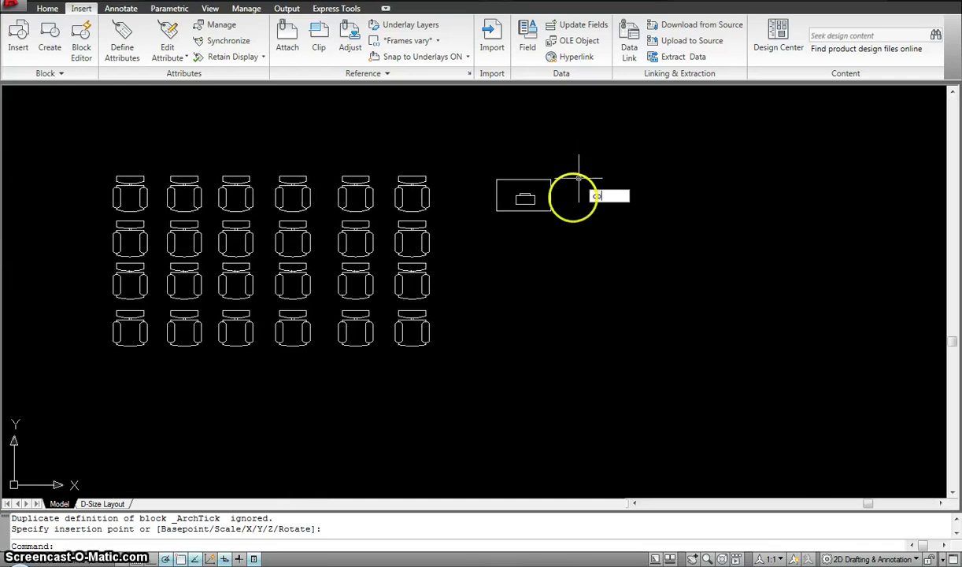
key("Return")
left_click(569, 215)
left_click(473, 139)
key("Return")
left_click(612, 306)
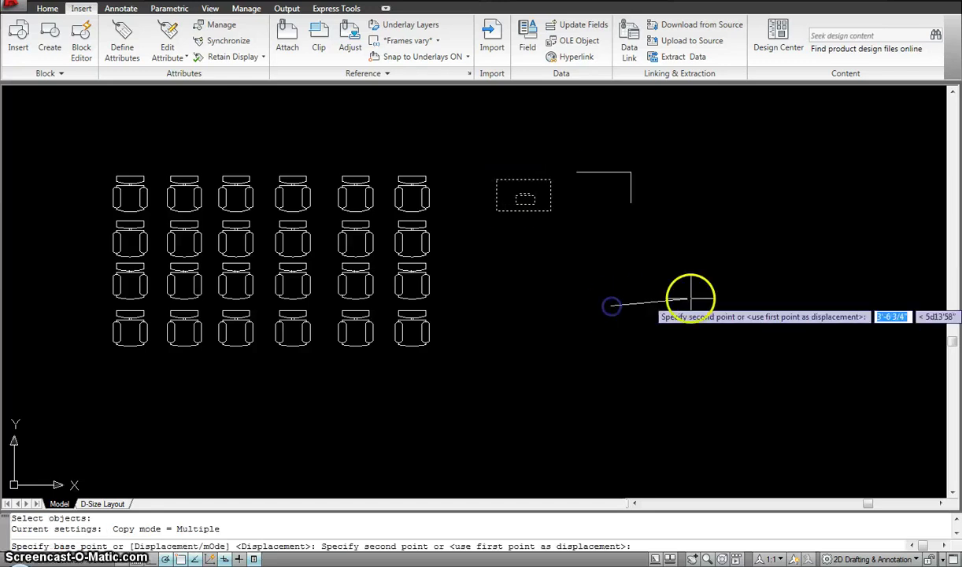
left_click(698, 307)
left_click(777, 306)
left_click(624, 375)
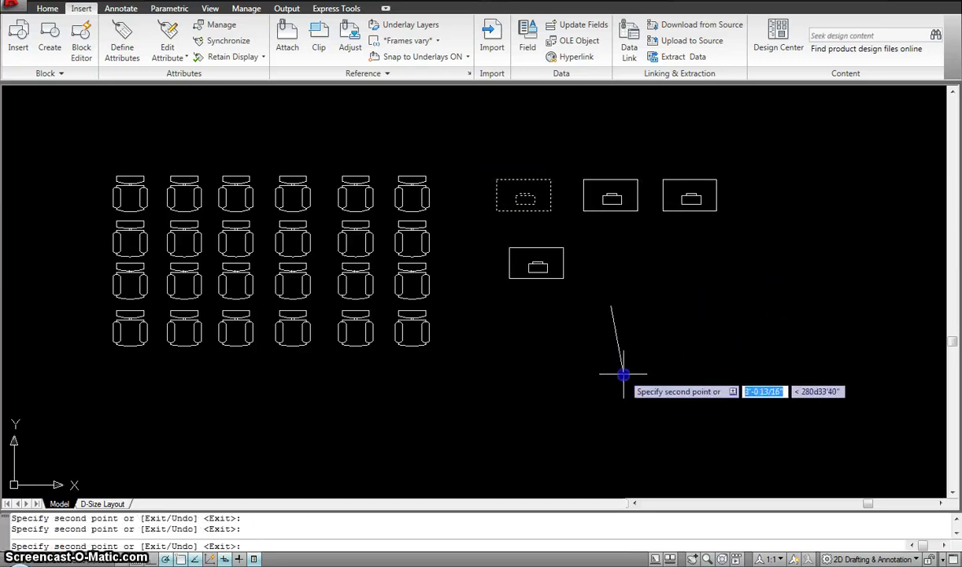
key("Escape")
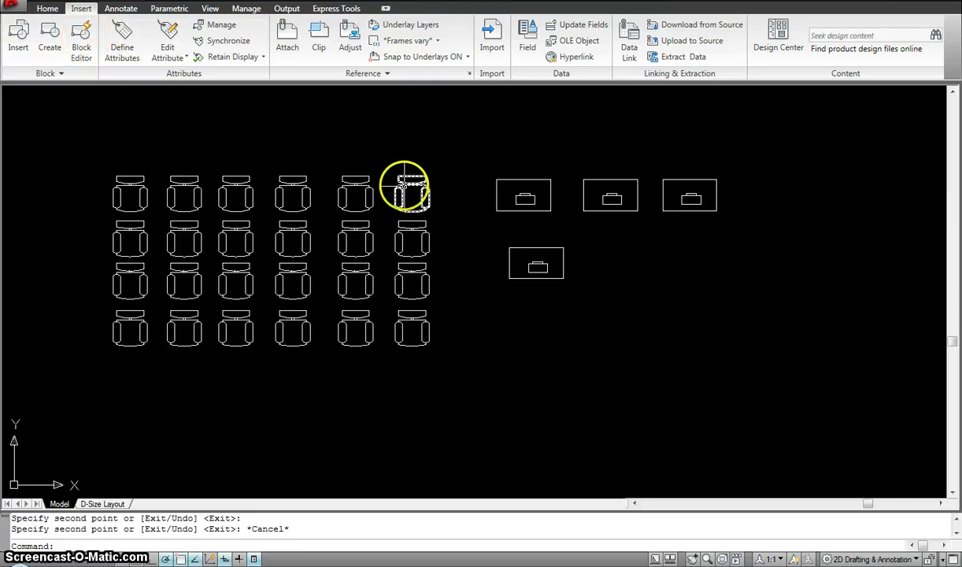
Step: Open the table block in the Block Editor and stretch its inner rectangle's top upward
double_click(497, 208)
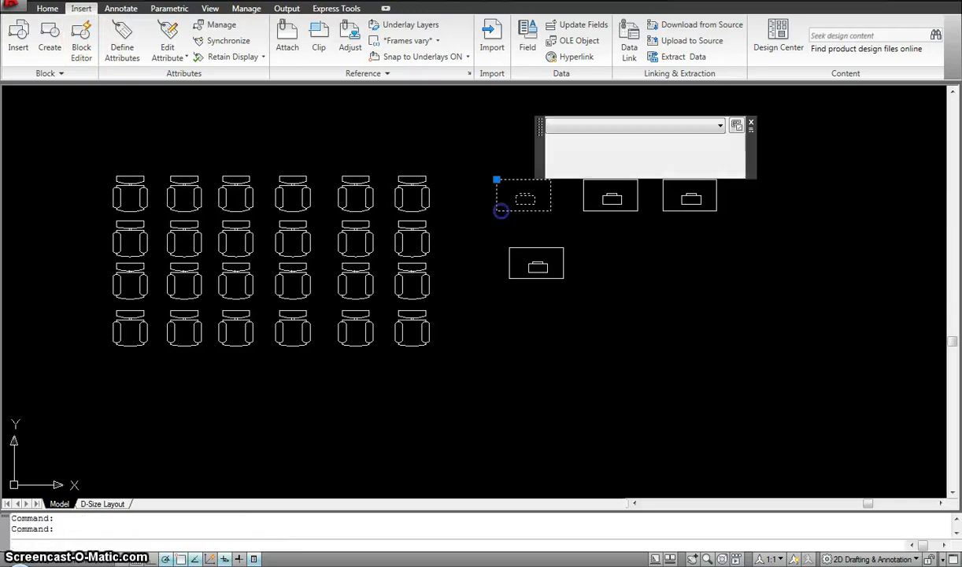
left_click(392, 259)
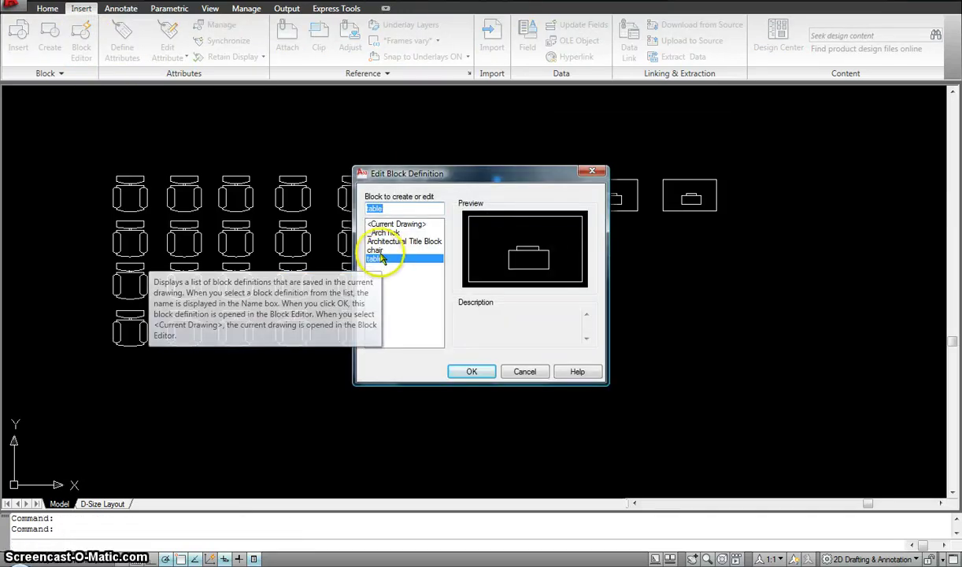
left_click(487, 375)
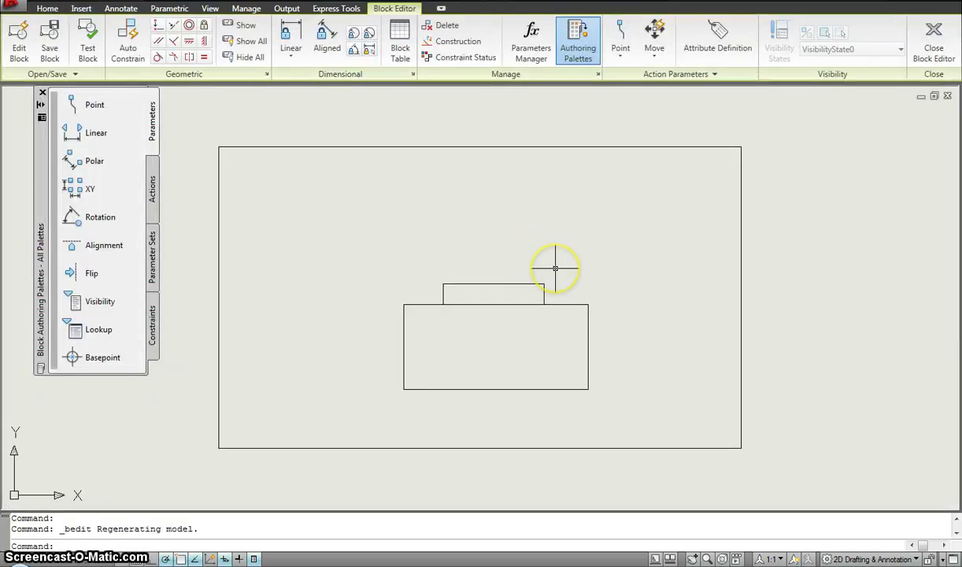
type("s")
key("Return")
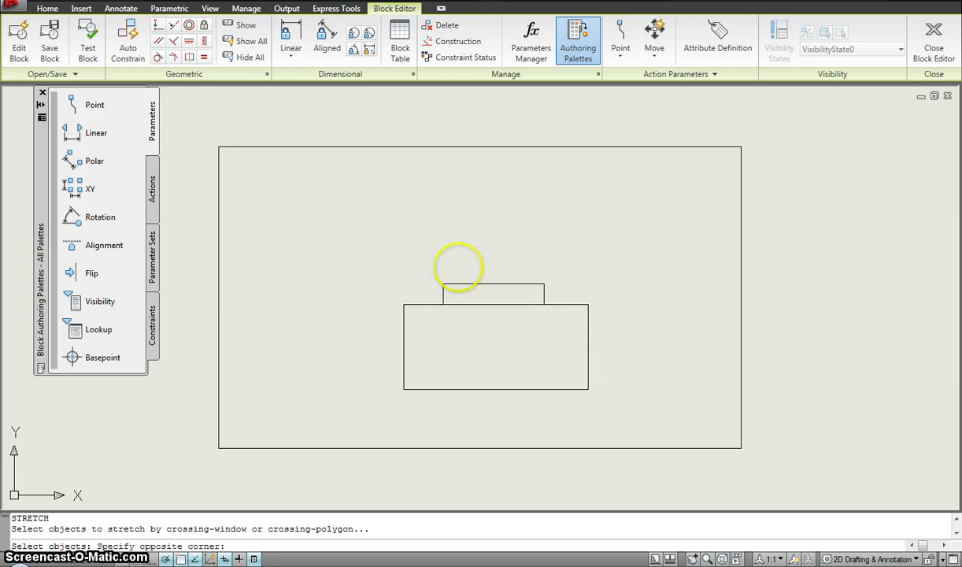
left_click(598, 322)
left_click(374, 260)
key("Return")
left_click(333, 327)
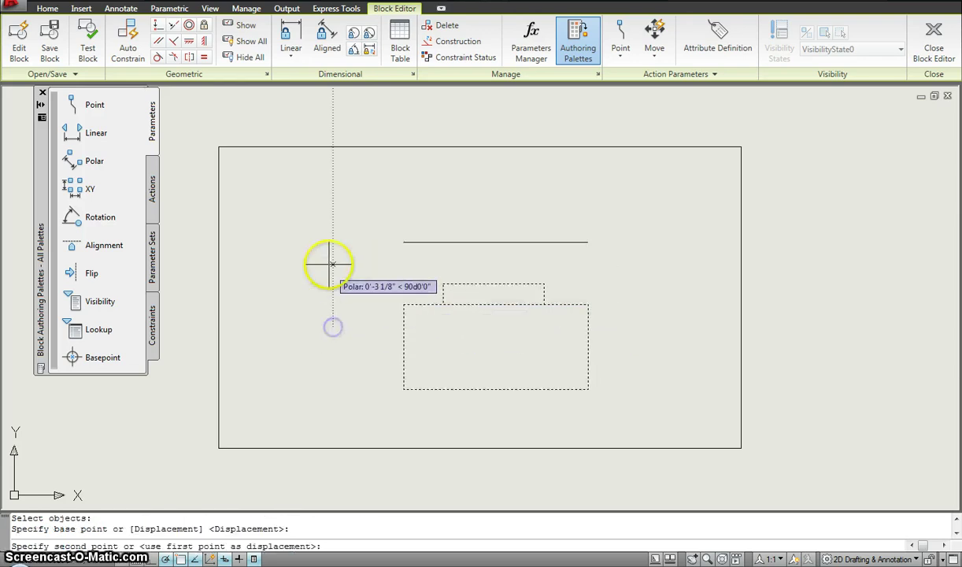
left_click(332, 205)
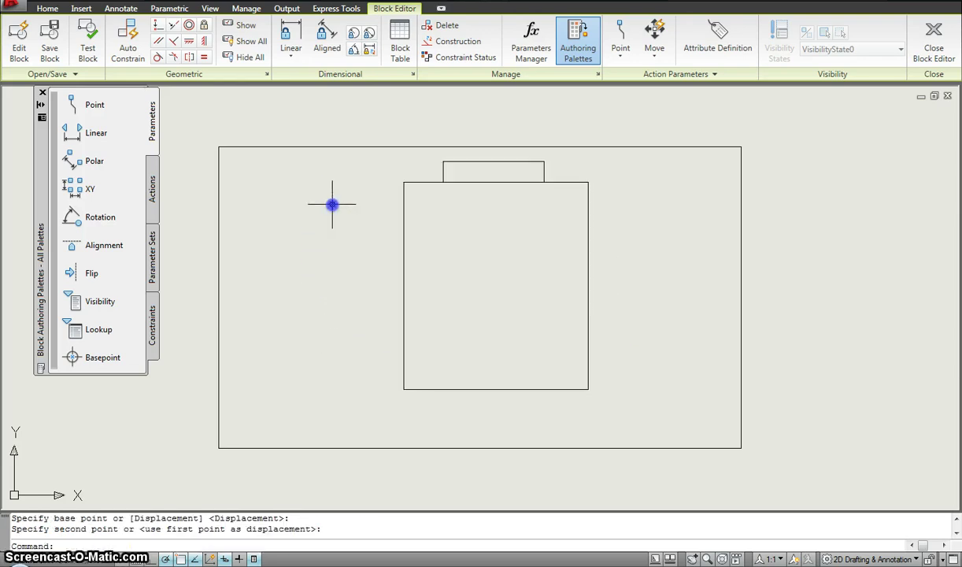
Step: Close the Block Editor, saving the changes to the table block
left_click(936, 52)
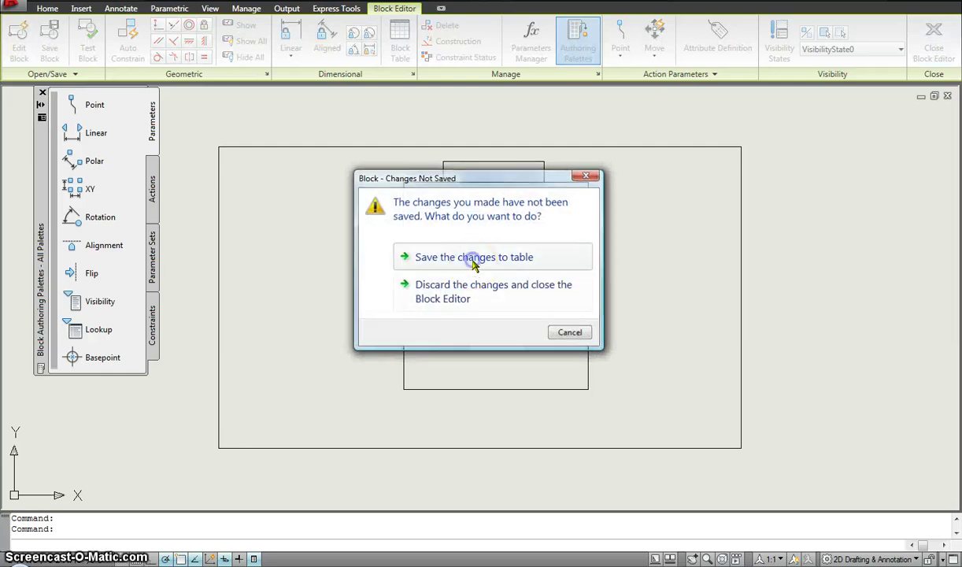
left_click(473, 258)
left_click(568, 190)
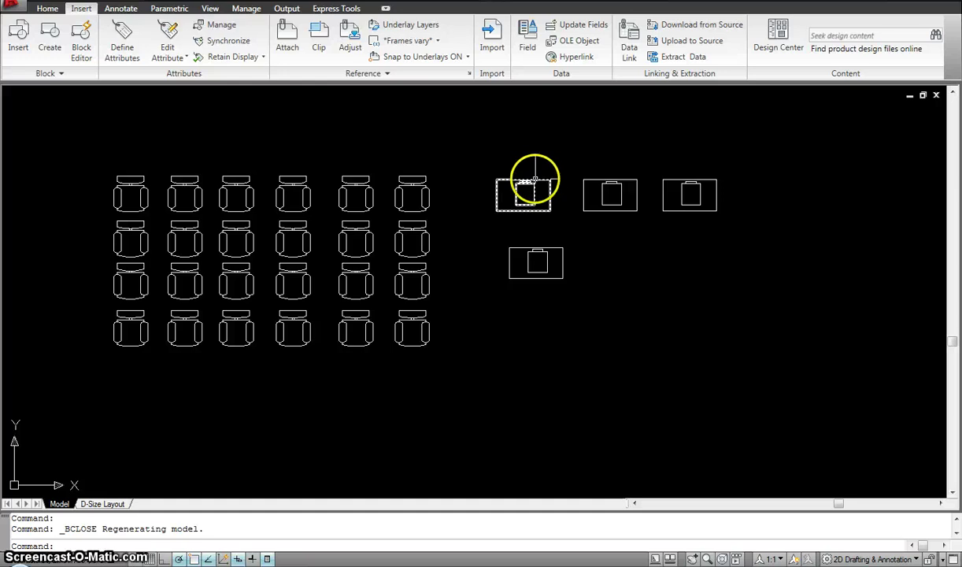
mouse_move(532, 254)
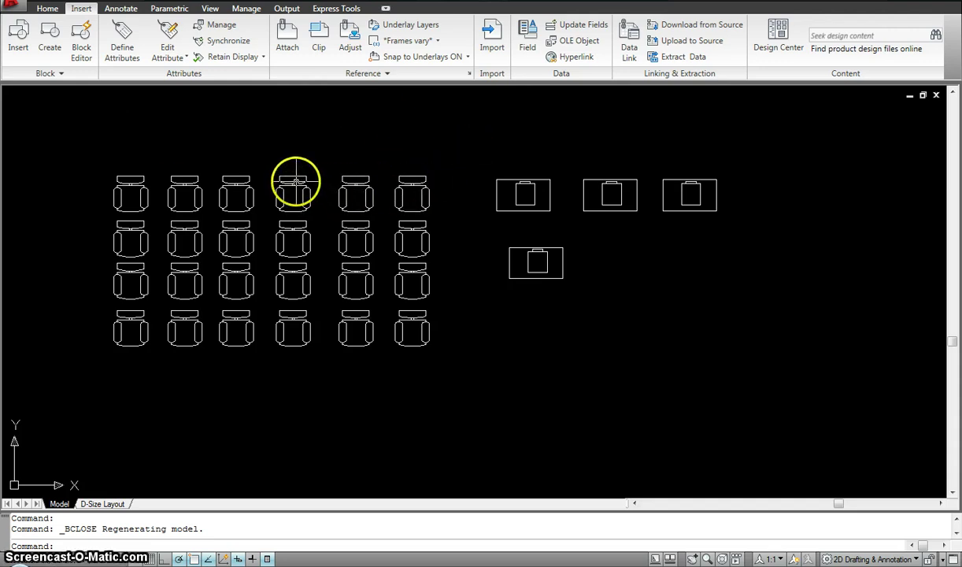
left_click(196, 187)
key("Escape")
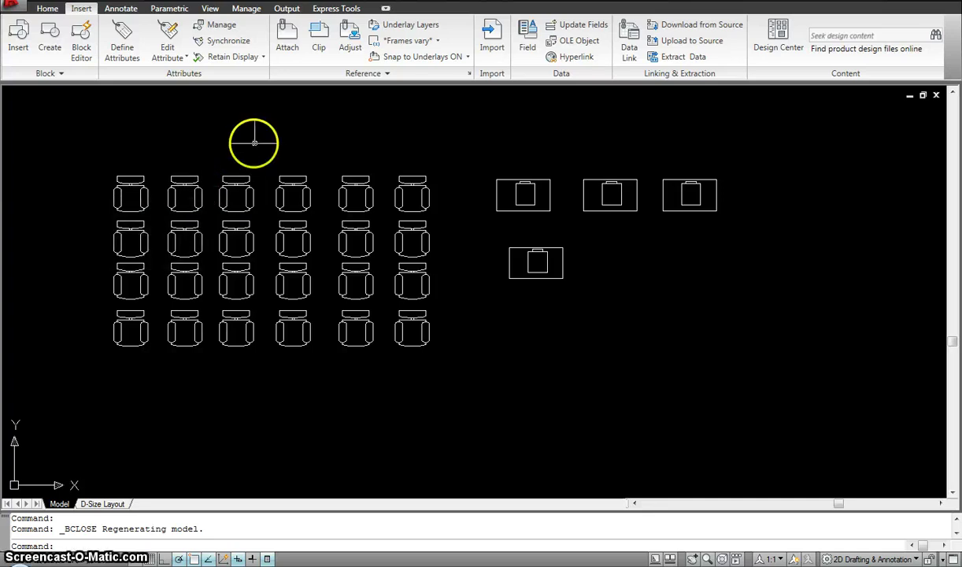